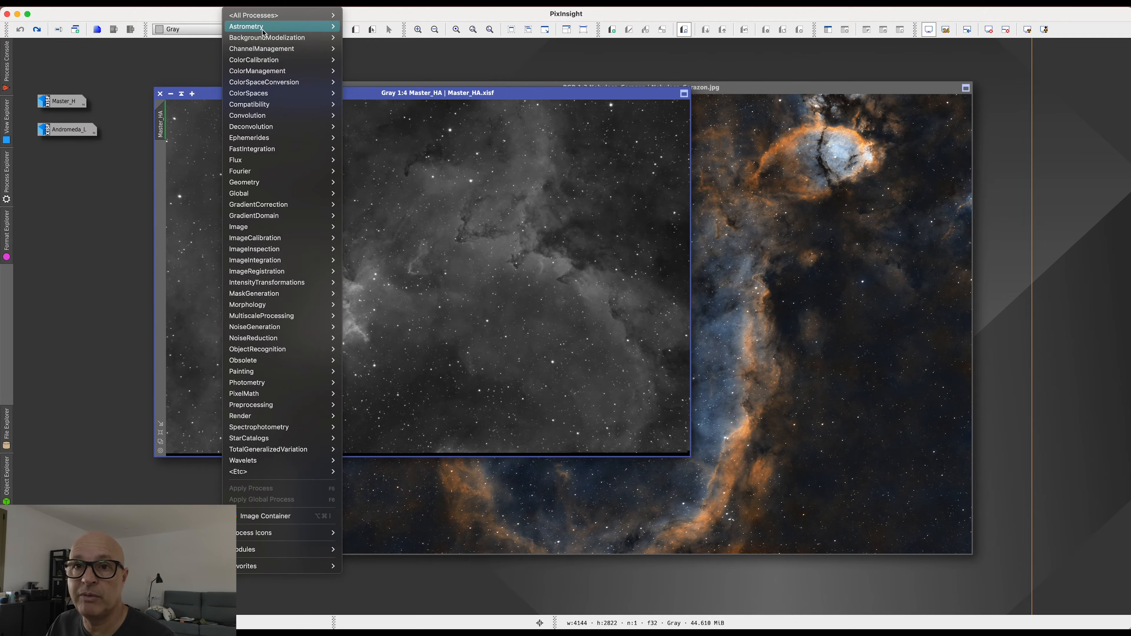
Open the GradientCorrection process from the full process list and place its window over the right part of the images
mouse_move(293, 20)
scroll(378, 244, "down", 8)
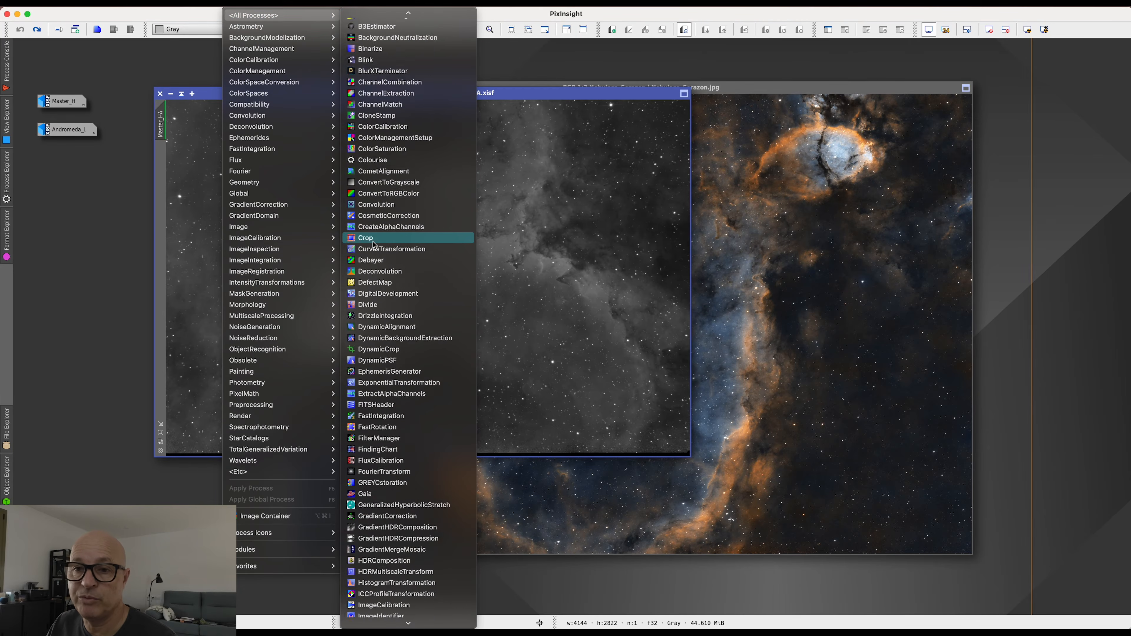
scroll(379, 244, "down", 3)
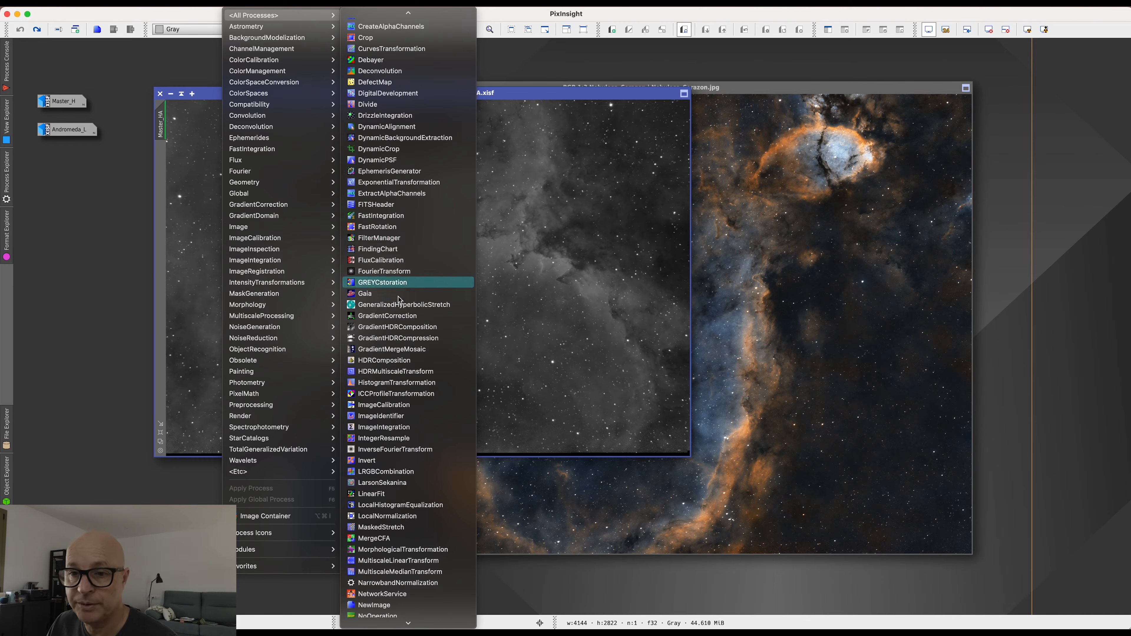
scroll(410, 460, "down", 5)
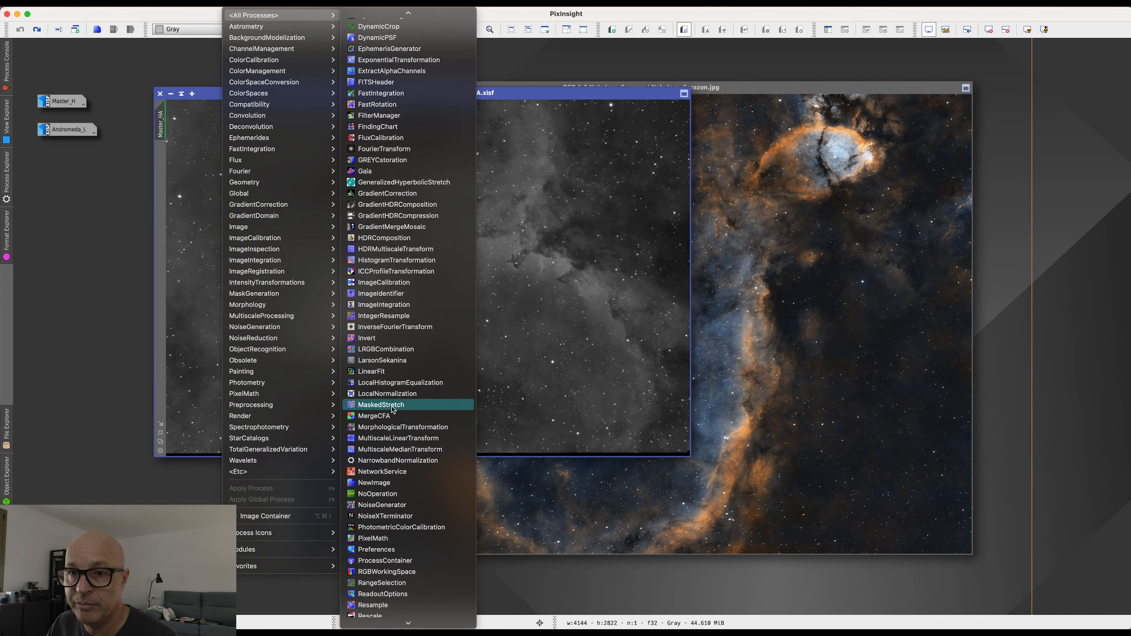
left_click(376, 194)
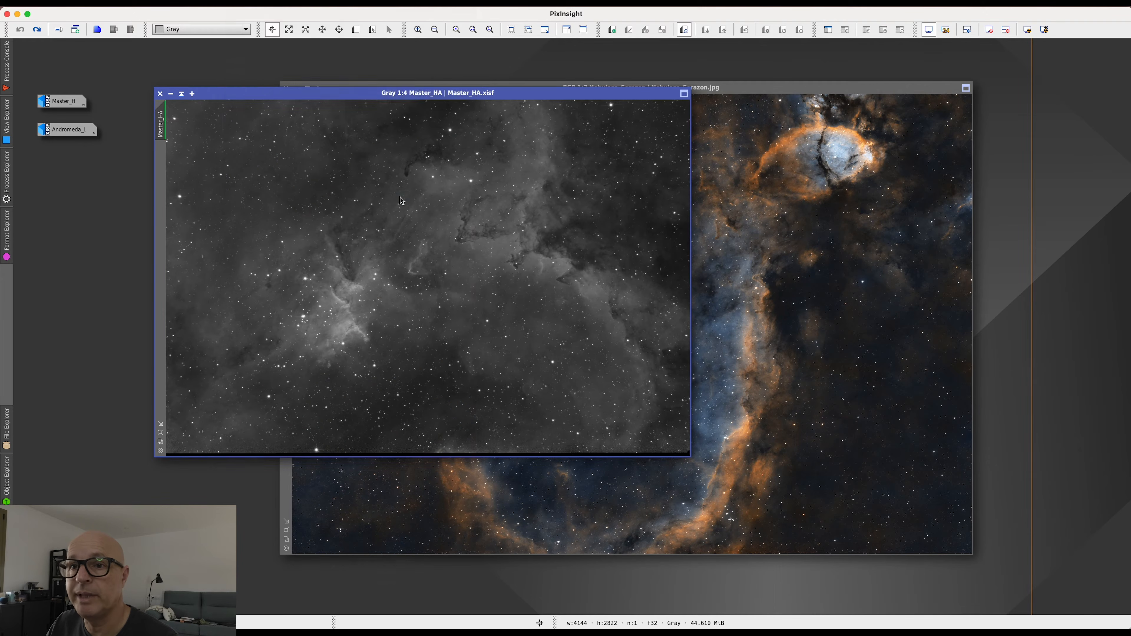
left_click_drag(902, 140, 753, 139)
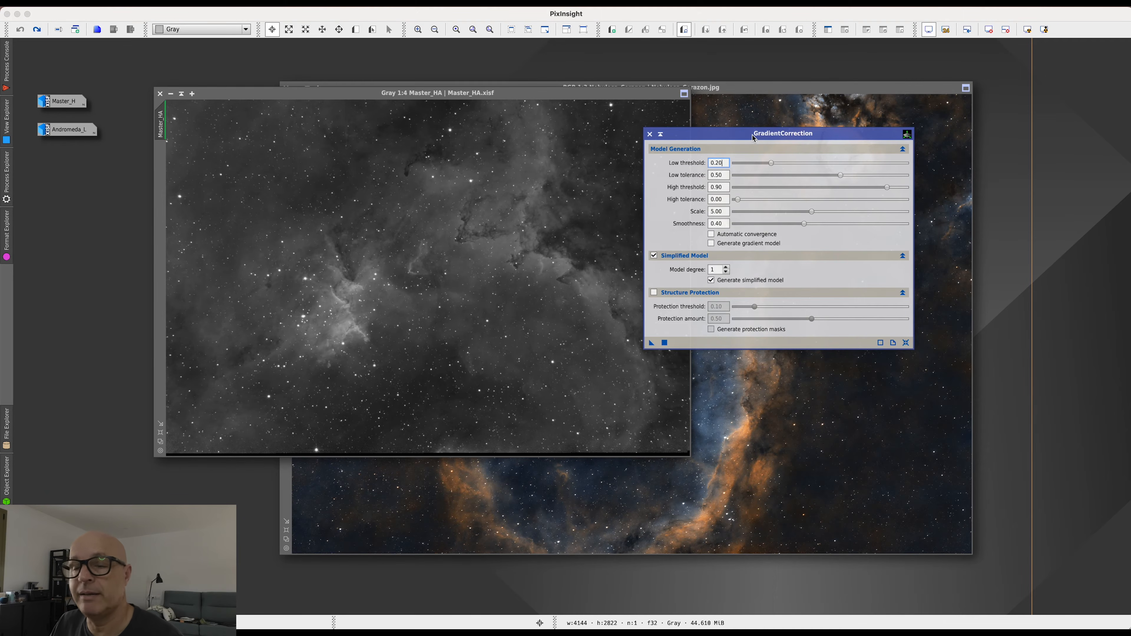
left_click_drag(752, 138, 786, 141)
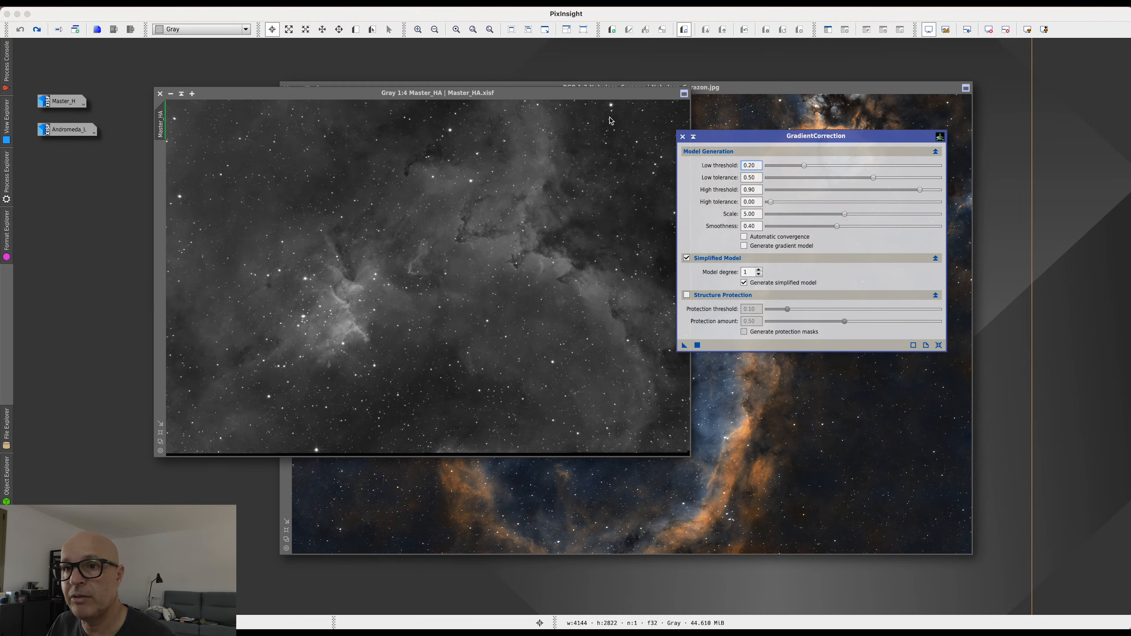
Minimize both open images and place the Nebulosa_Corazon icon below the other image icons
left_click(171, 94)
left_click(296, 90)
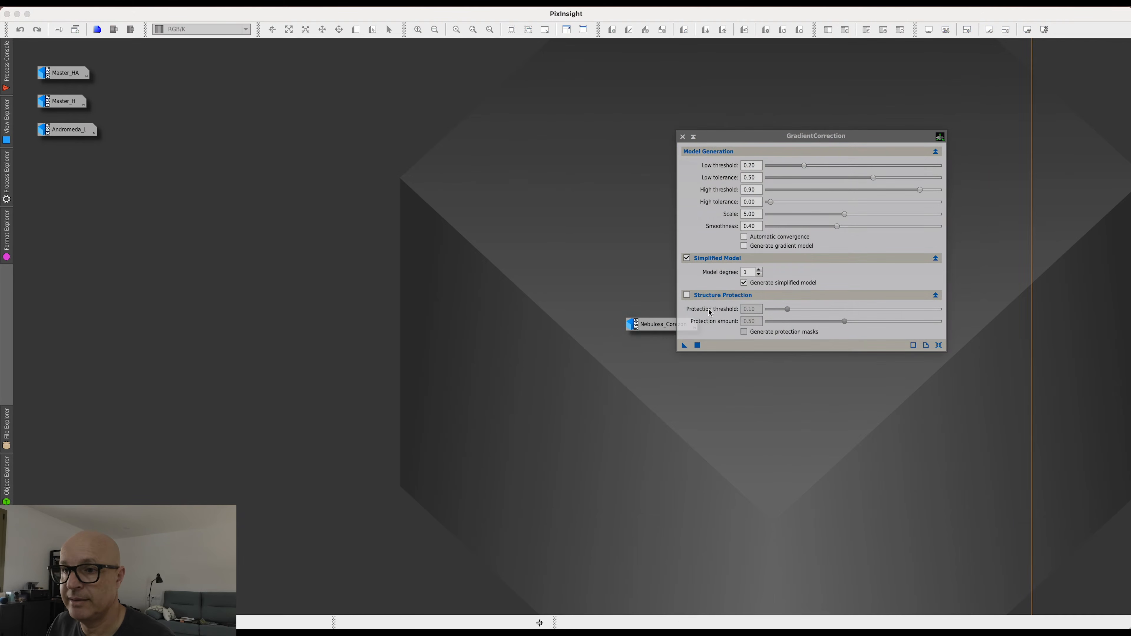
left_click_drag(658, 329, 58, 394)
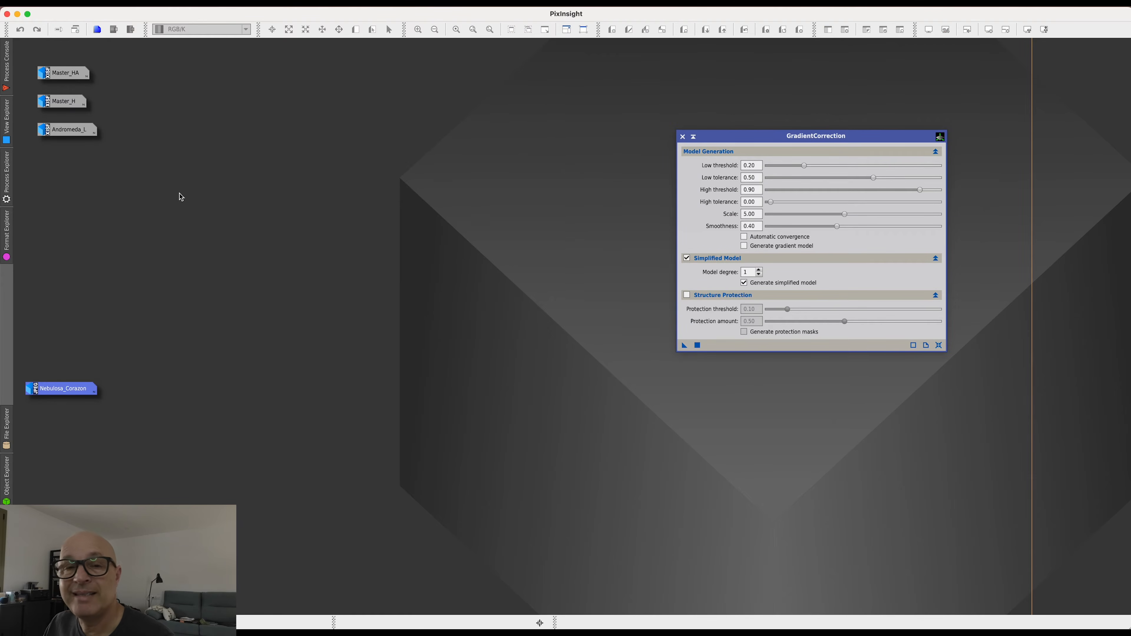
Restore the Master_HA image and move the GradientCorrection window clear of it
double_click(67, 76)
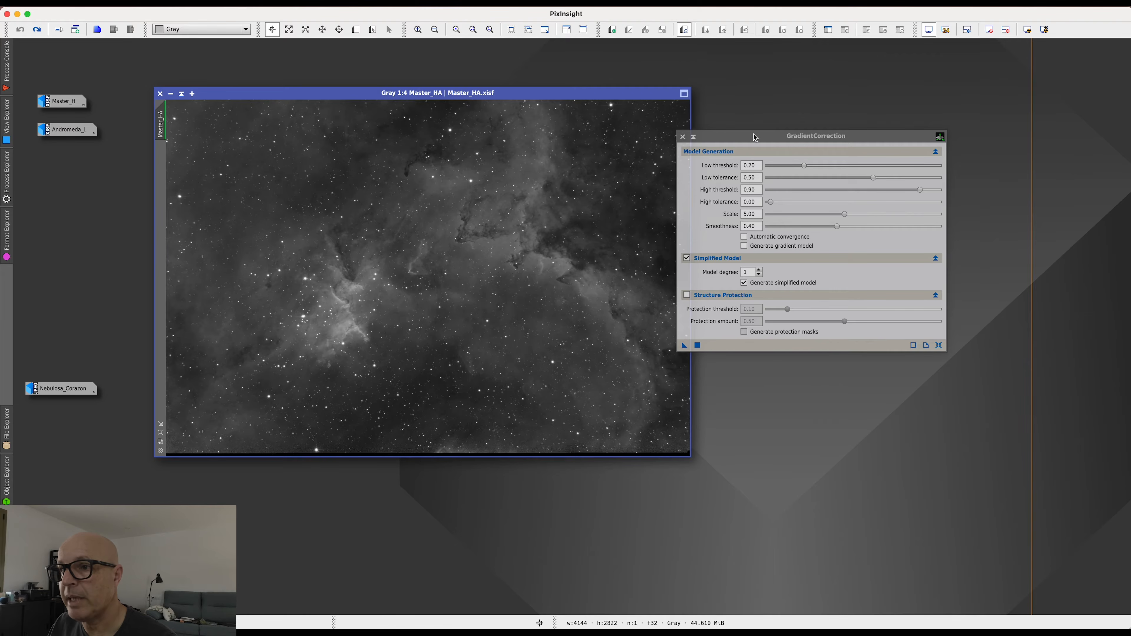
left_click_drag(752, 139, 841, 129)
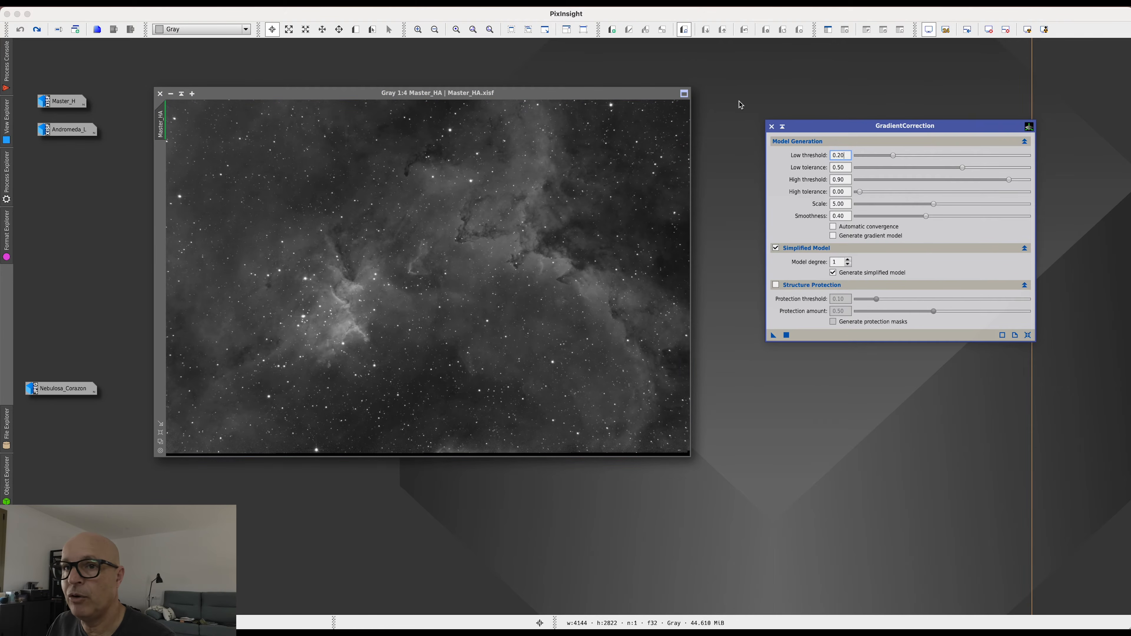
left_click_drag(912, 130, 877, 122)
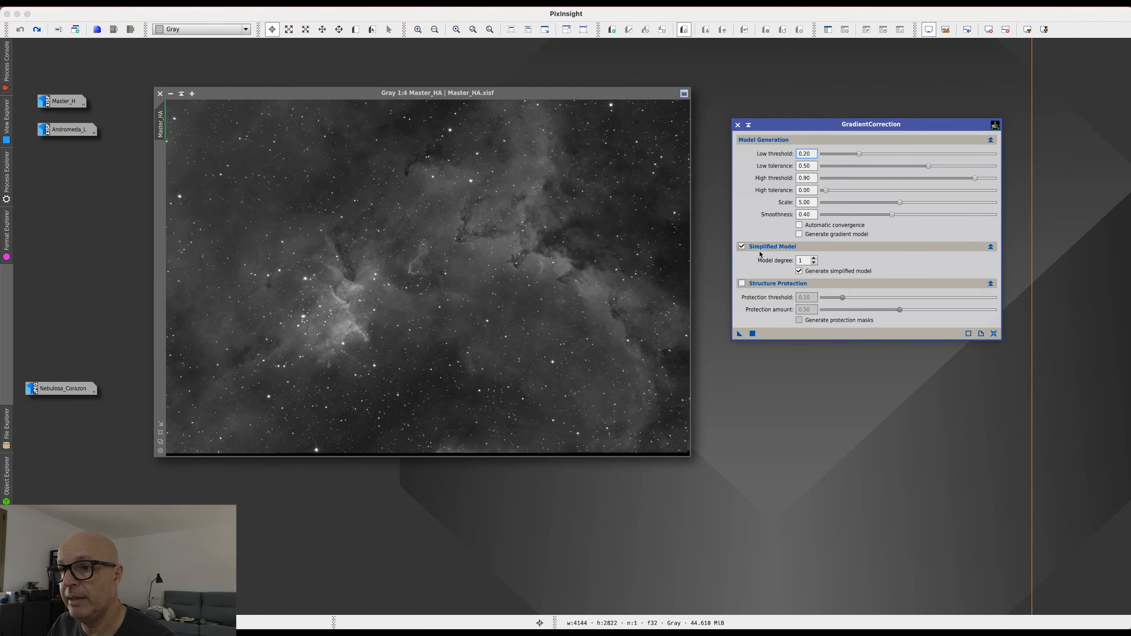
Turn off Simplified Model in GradientCorrection and read the High threshold description
left_click(742, 246)
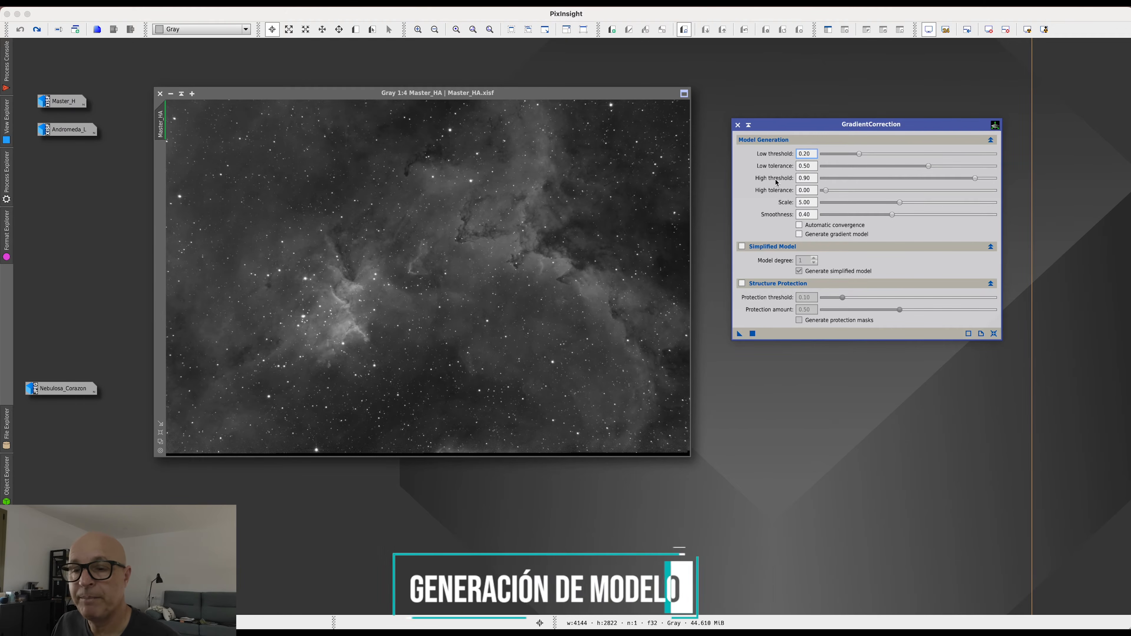
mouse_move(776, 183)
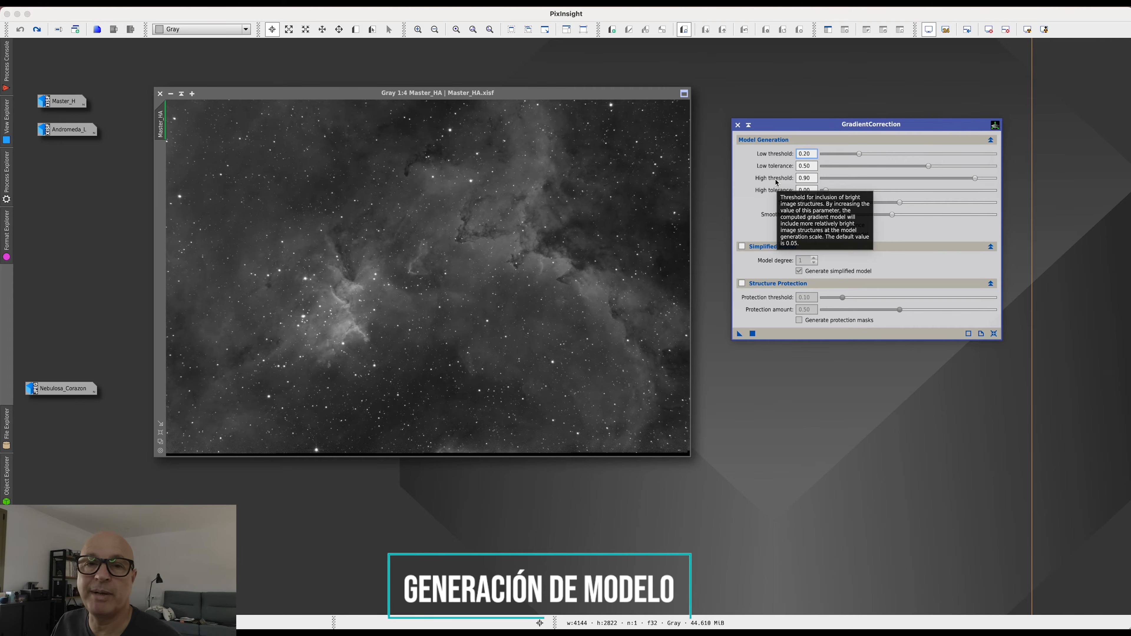
mouse_move(743, 221)
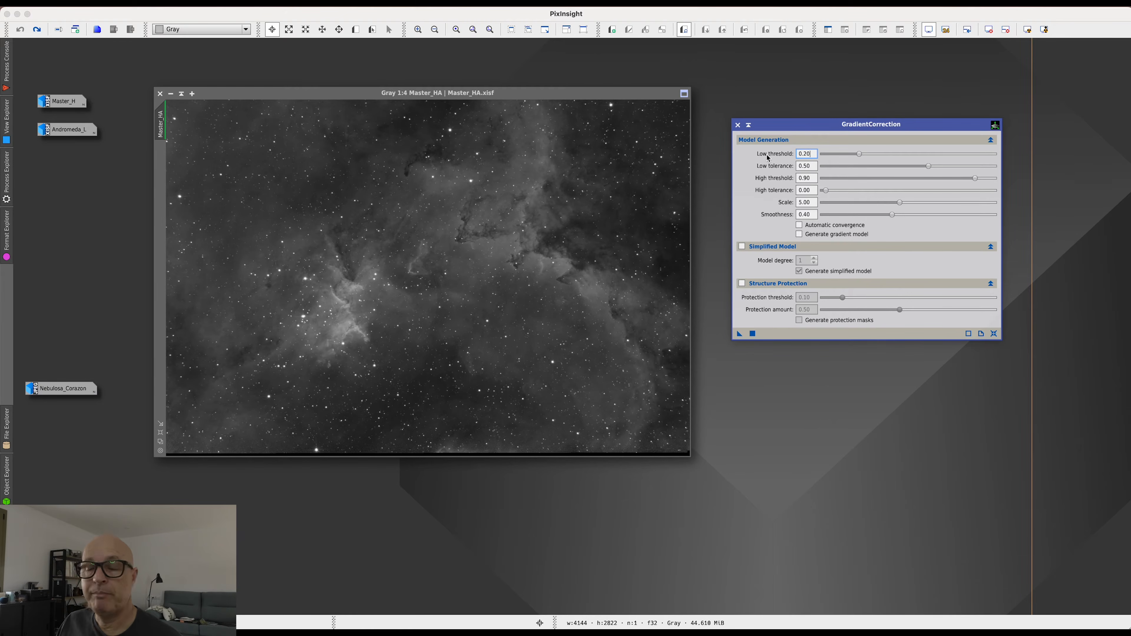
mouse_move(768, 158)
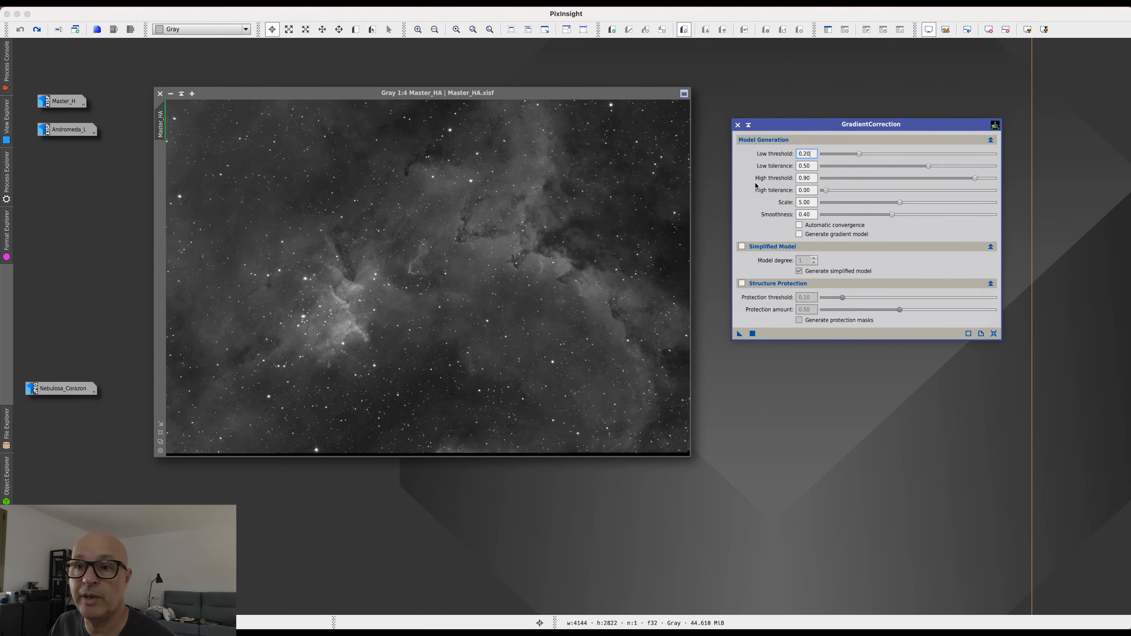
Shift the Master_HA image slightly upward and restore the Andromeda_L image in front of it
left_click_drag(552, 93, 544, 73)
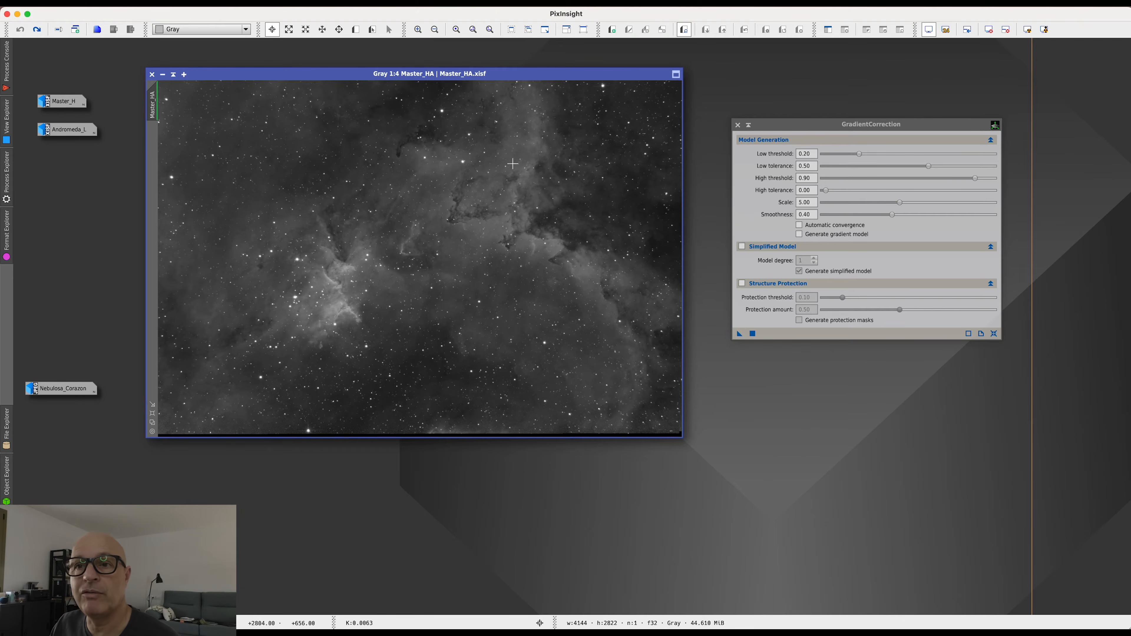
double_click(66, 129)
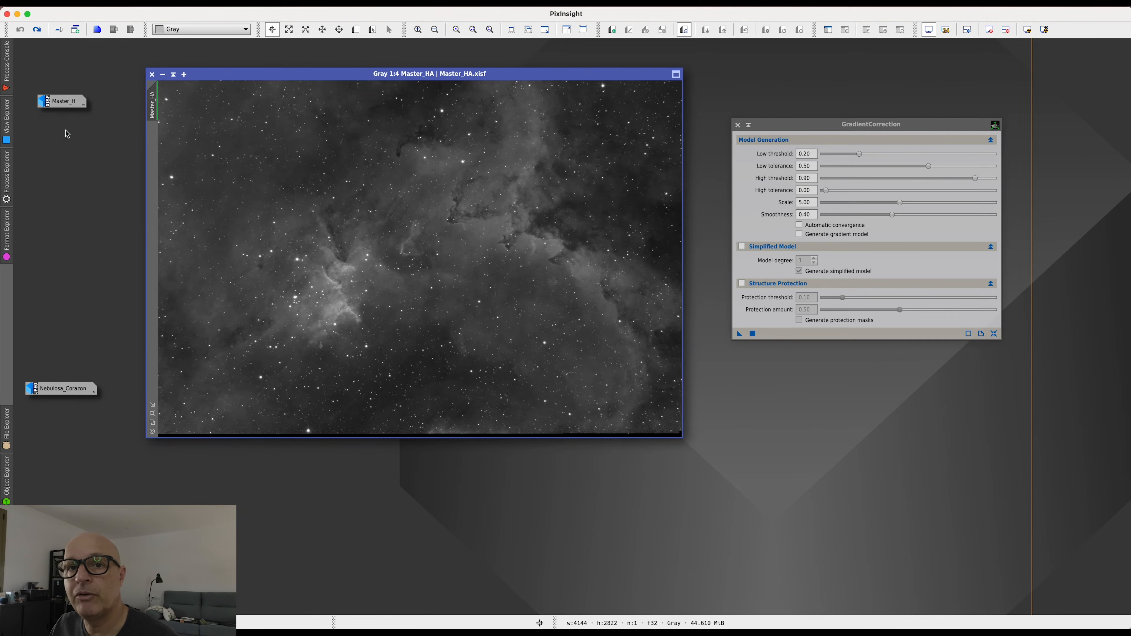
left_click_drag(327, 143, 311, 85)
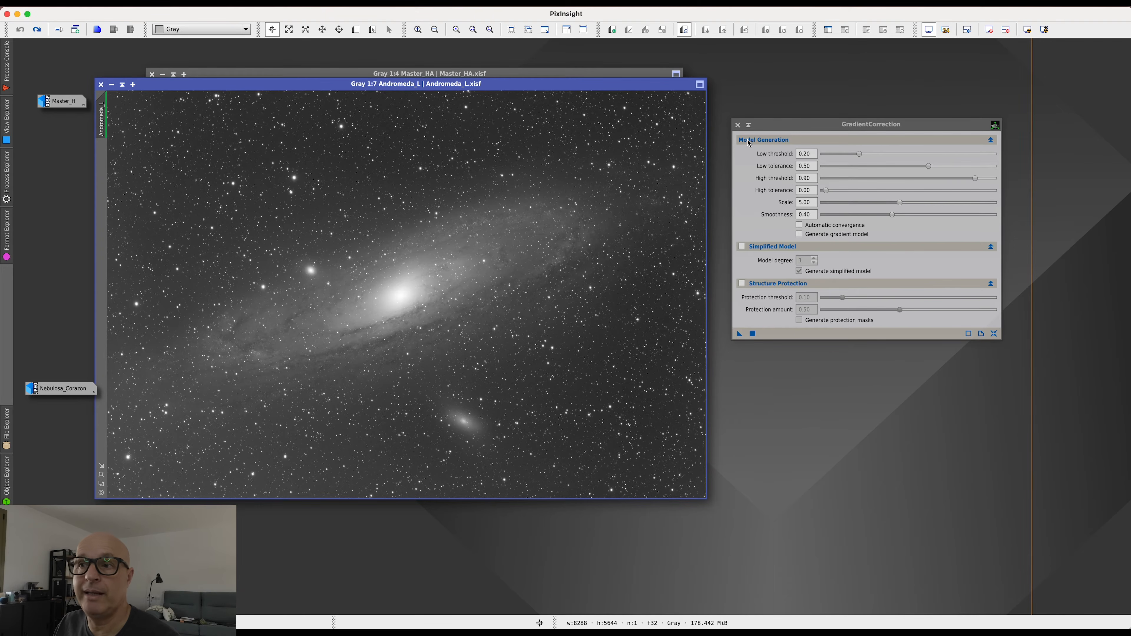
Minimize the Andromeda_L image and restore it again beside the GradientCorrection settings
left_click(111, 84)
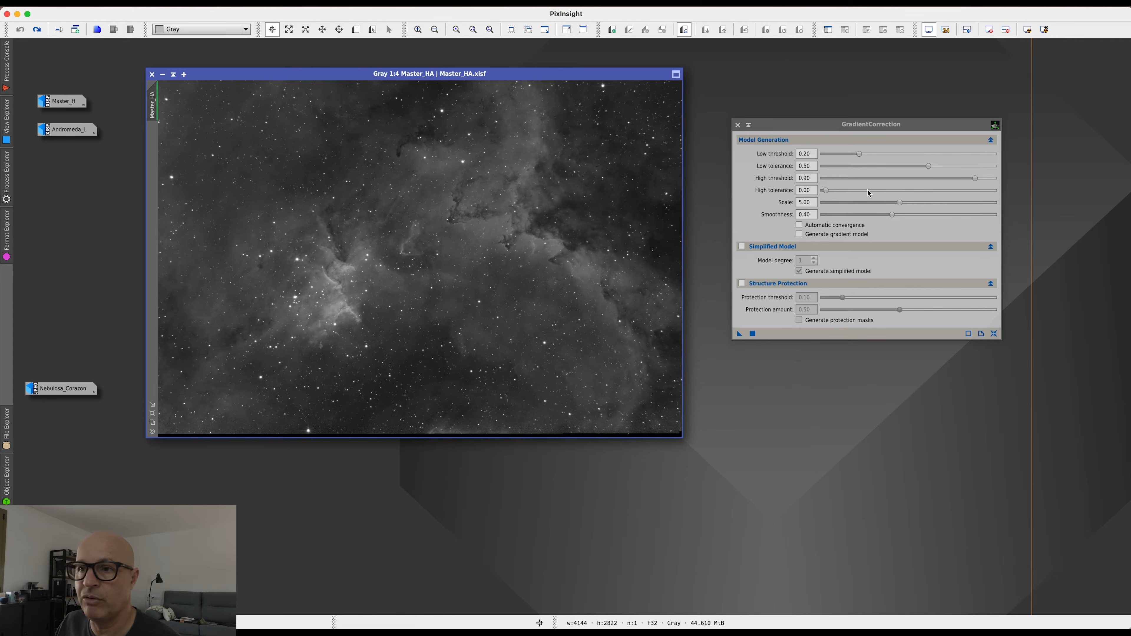
left_click(6, 120)
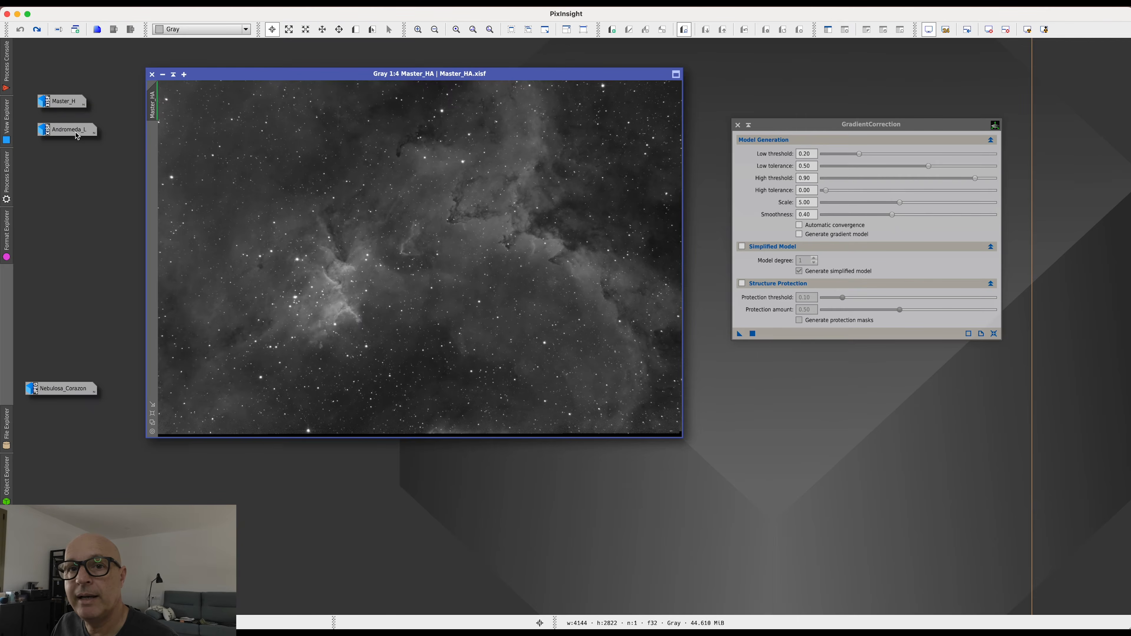
double_click(76, 135)
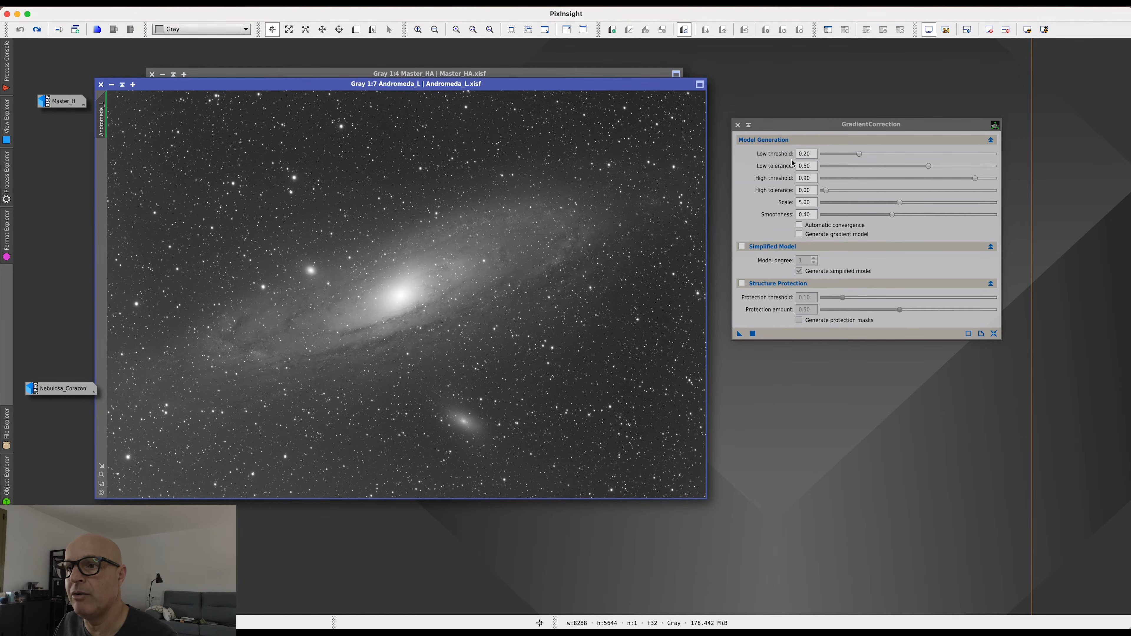
mouse_move(757, 168)
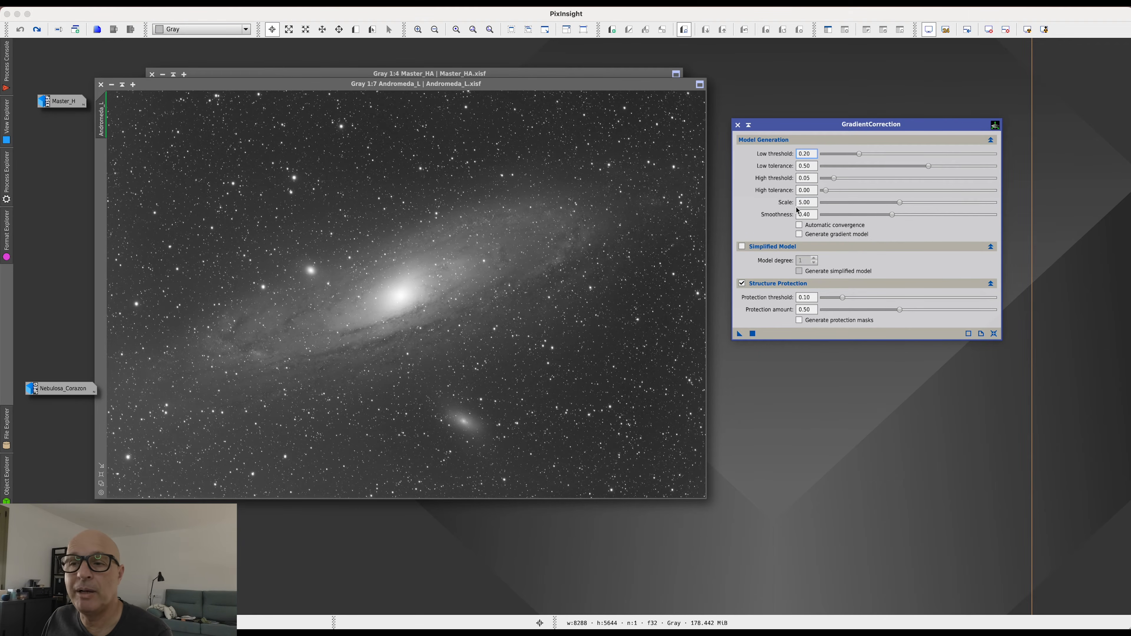
Try GradientCorrection Scale values of 4.80, 7.30, 4.10 and 2.60 for the Andromeda_L image
mouse_move(900, 204)
left_mouse_down()
mouse_move(848, 206)
mouse_move(962, 212)
mouse_move(896, 210)
left_mouse_up()
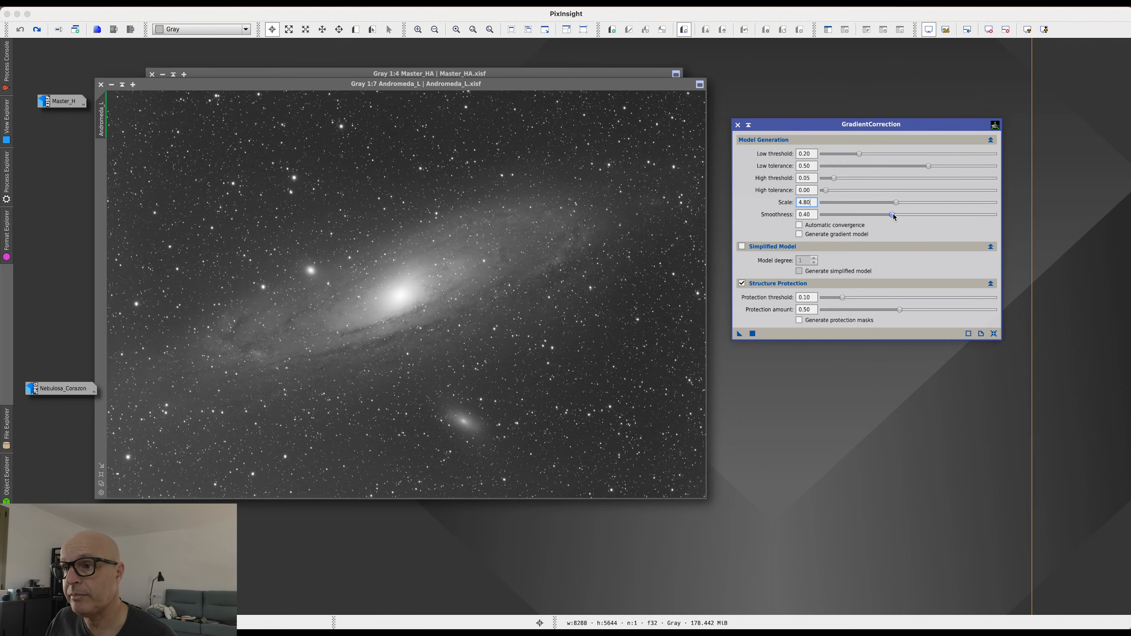
left_click_drag(896, 208, 943, 206)
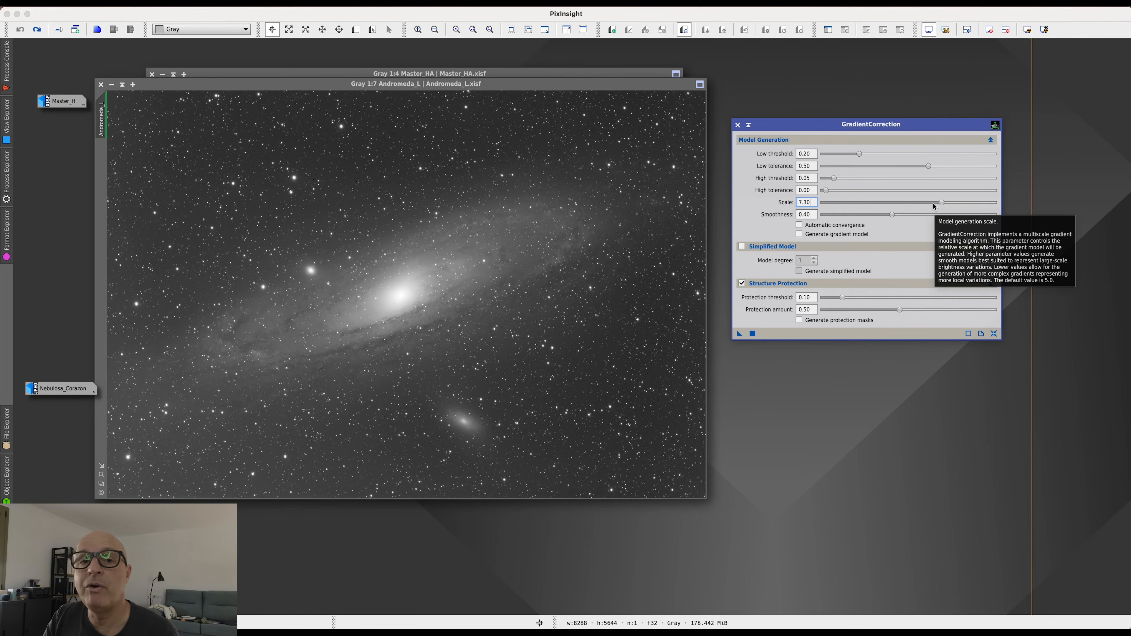
left_click_drag(942, 204, 882, 210)
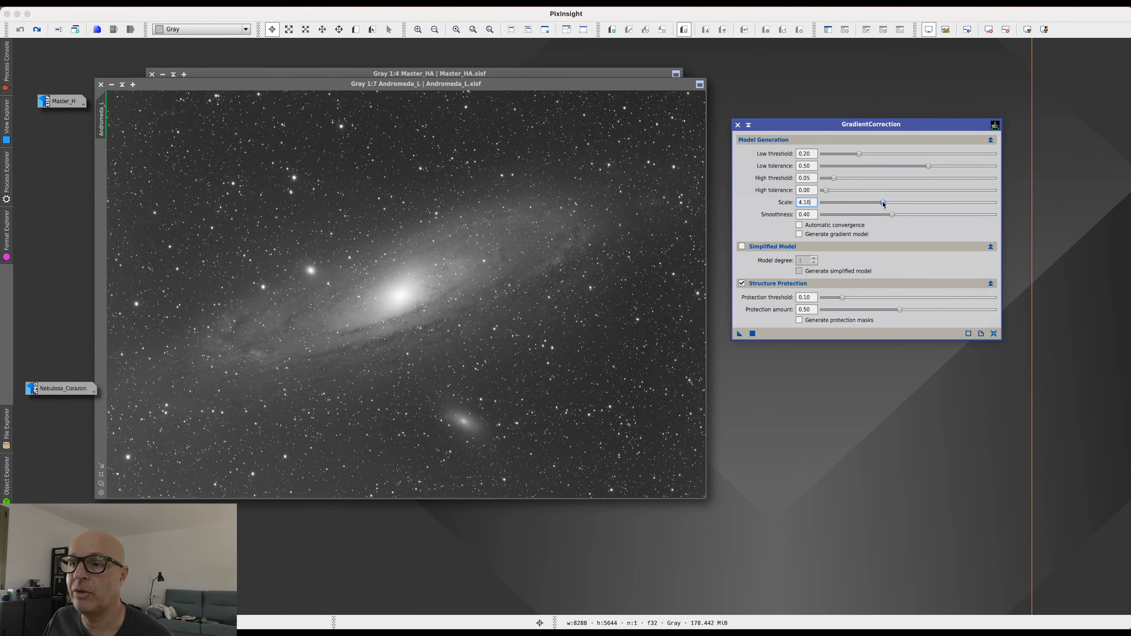
left_click_drag(864, 205, 856, 206)
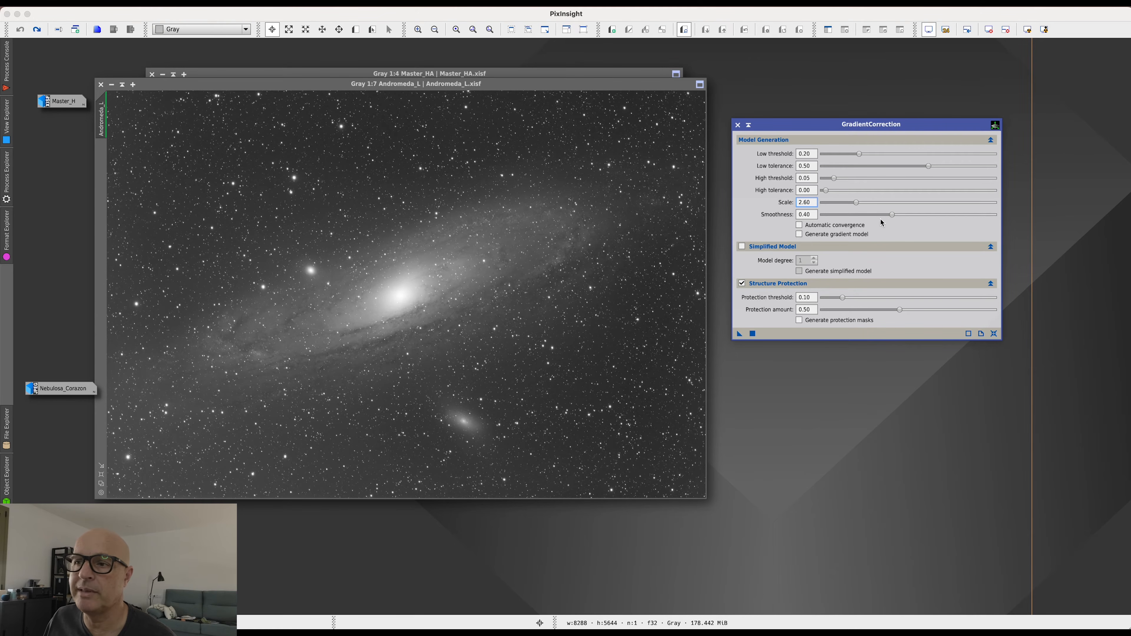
Set the gradient model's Smoothness to 0.26 and its Scale to 7.80, after trying 0.28 and 1.80
left_click_drag(892, 214, 879, 215)
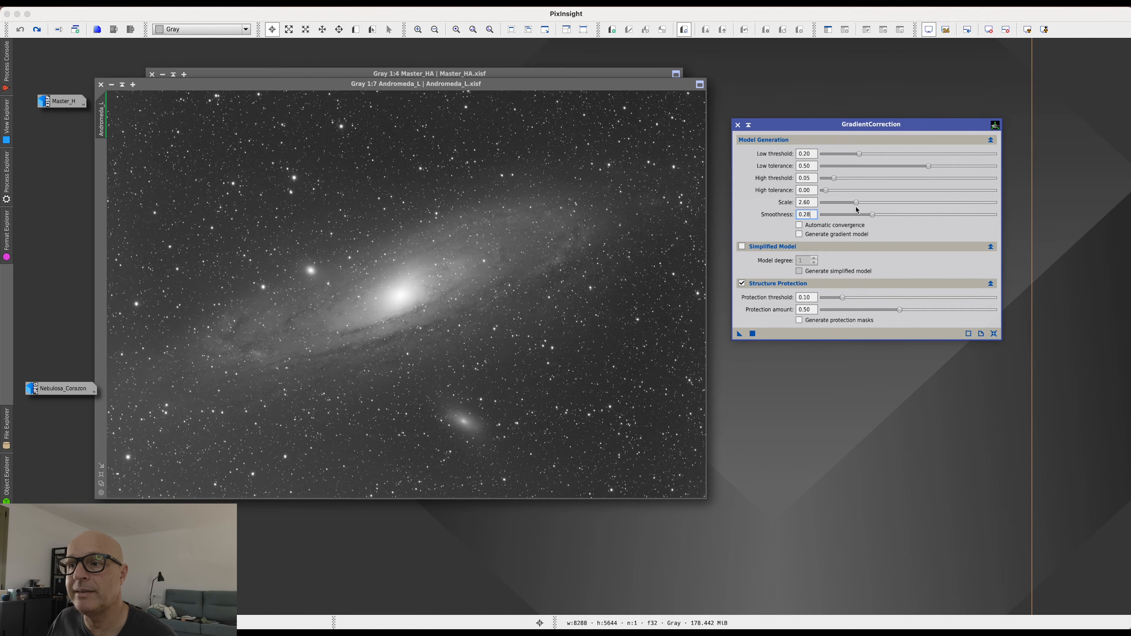
left_click_drag(857, 202, 841, 203)
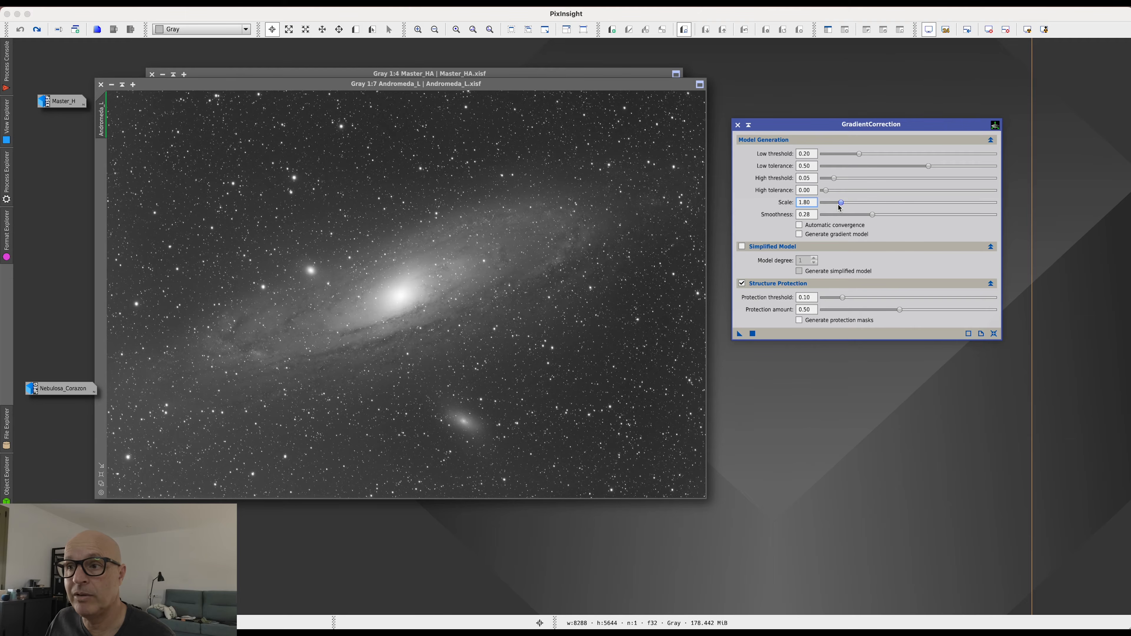
left_click_drag(872, 216, 868, 215)
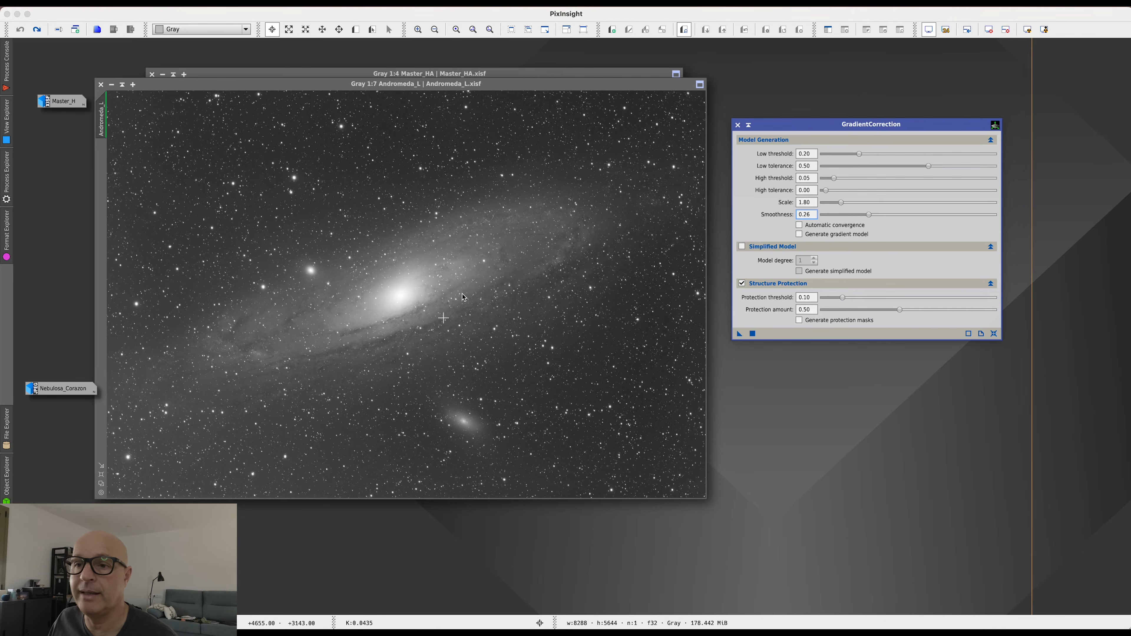
left_click_drag(843, 204, 933, 206)
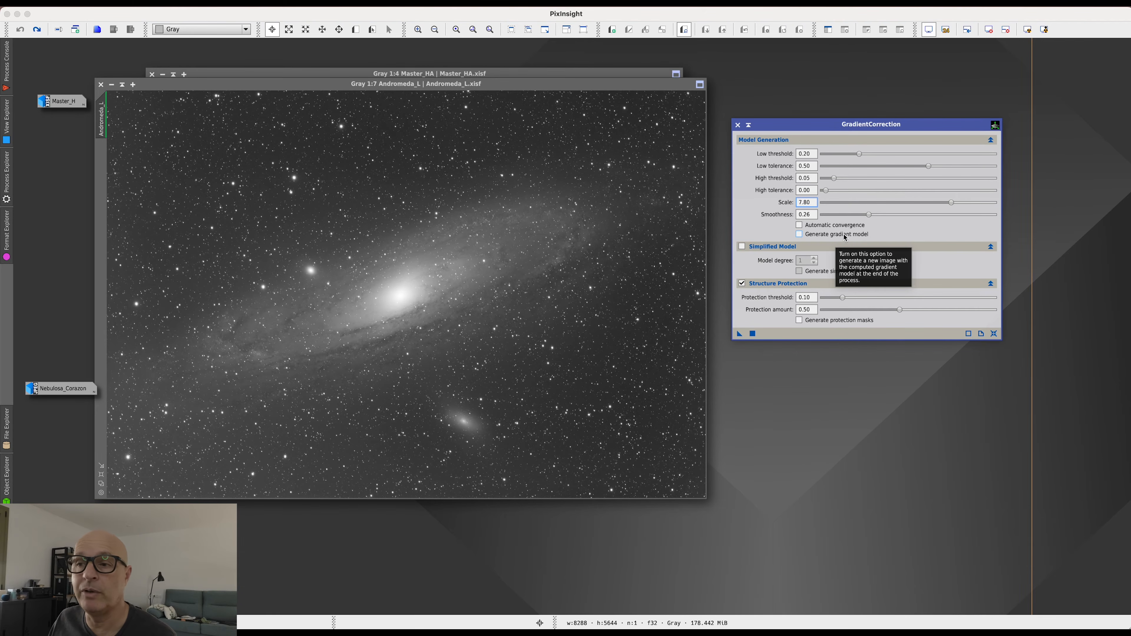
Try the Generate gradient model and Automatic convergence options, leaving both turned off
left_click(799, 234)
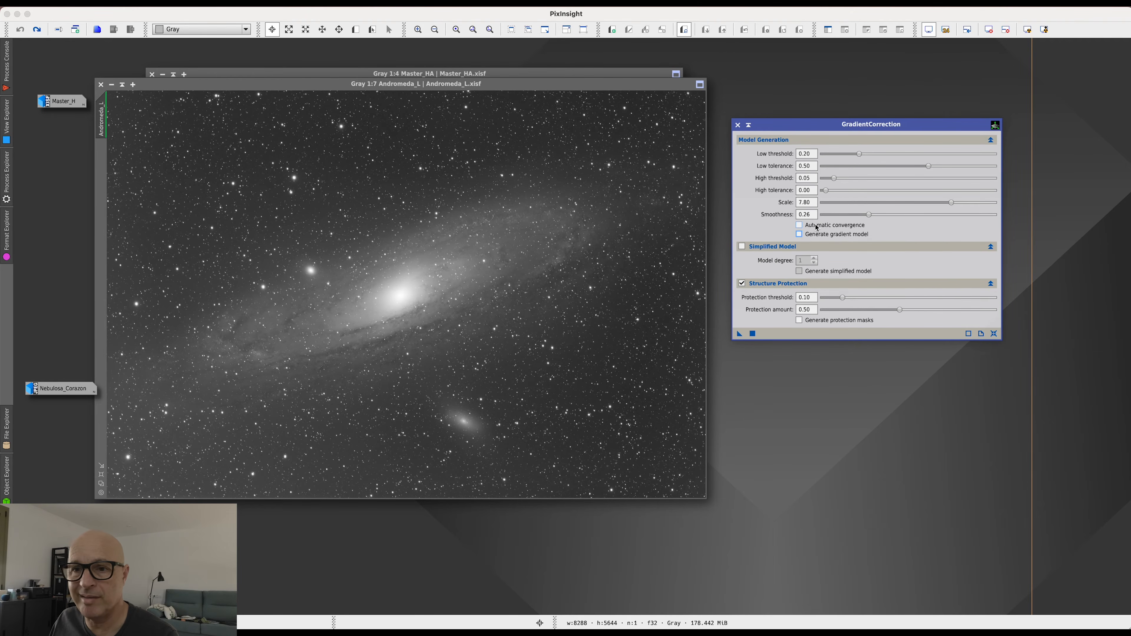
mouse_move(817, 227)
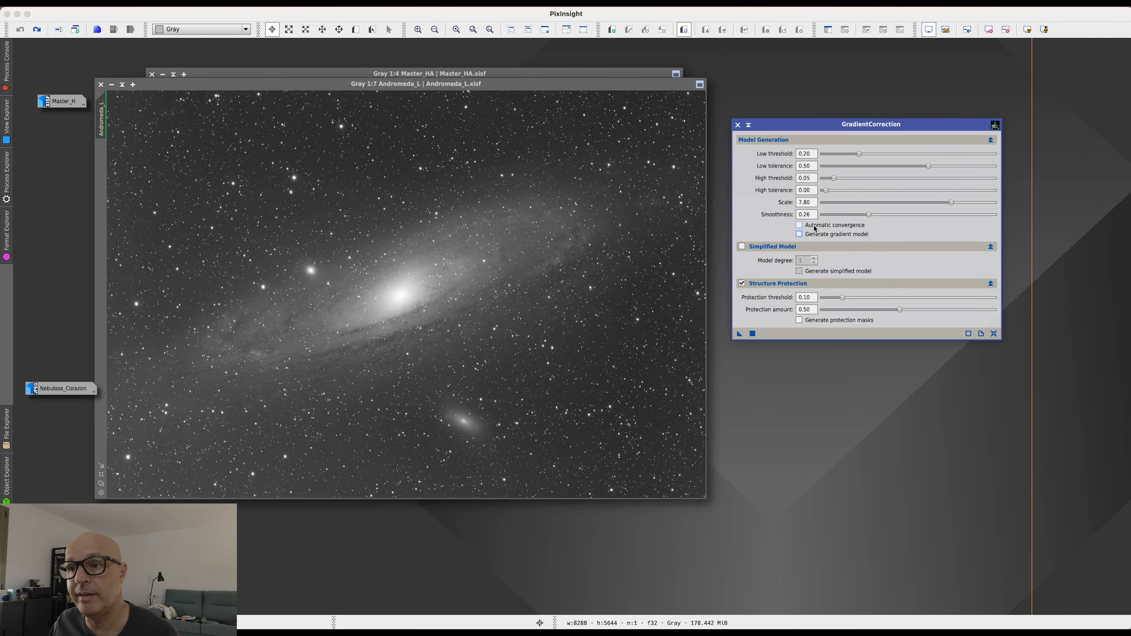
left_click(800, 227)
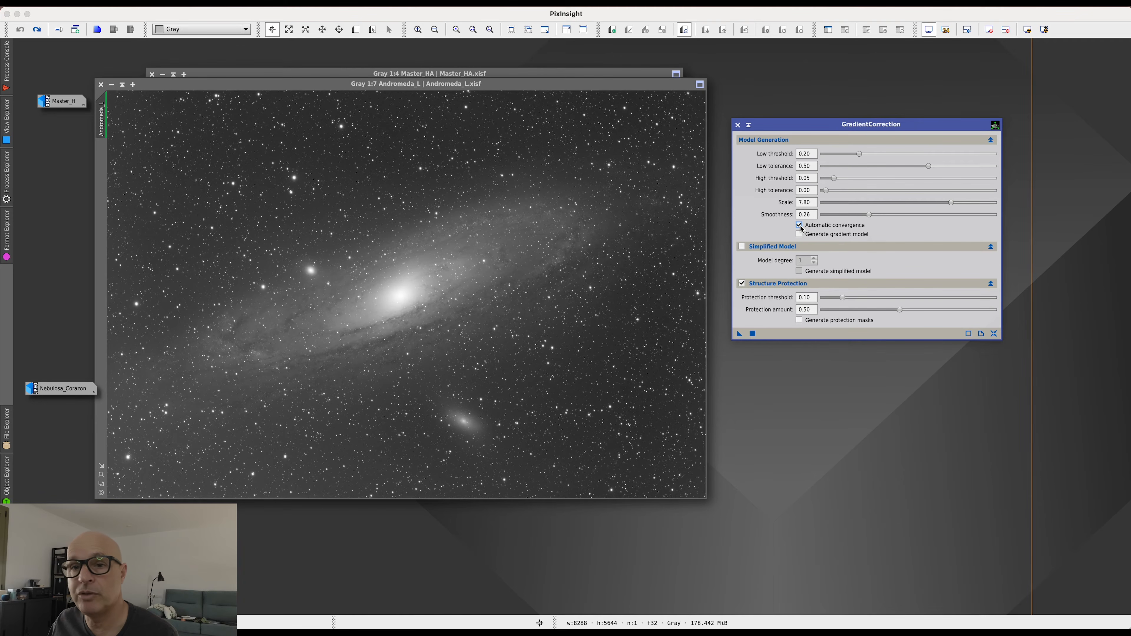
left_click(798, 226)
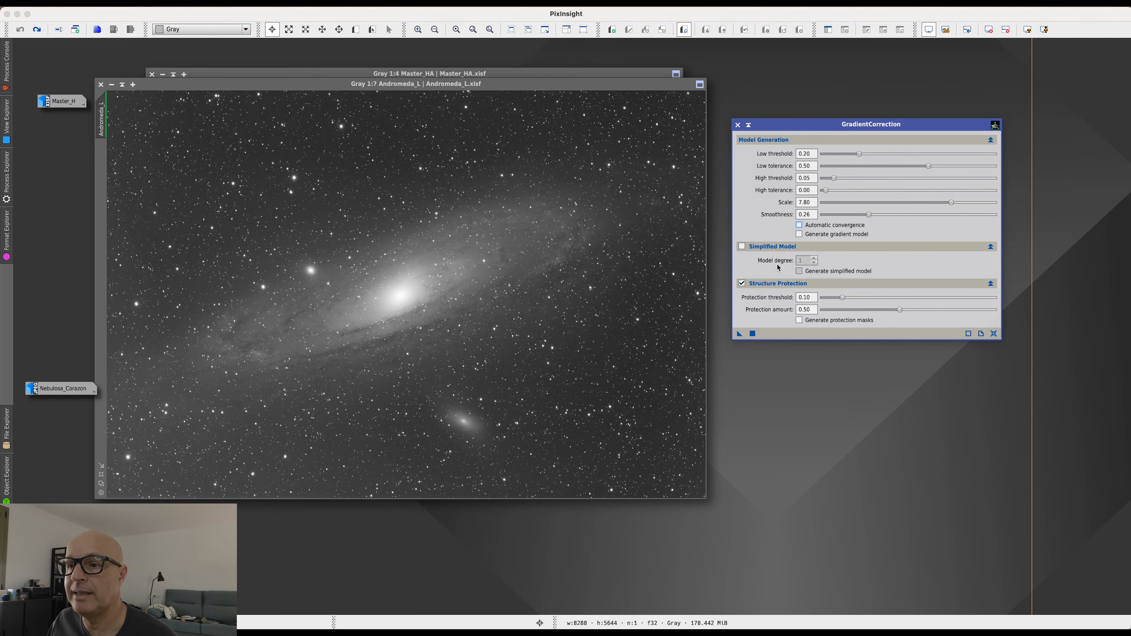
Turn off Structure Protection in GradientCorrection
left_click(742, 283)
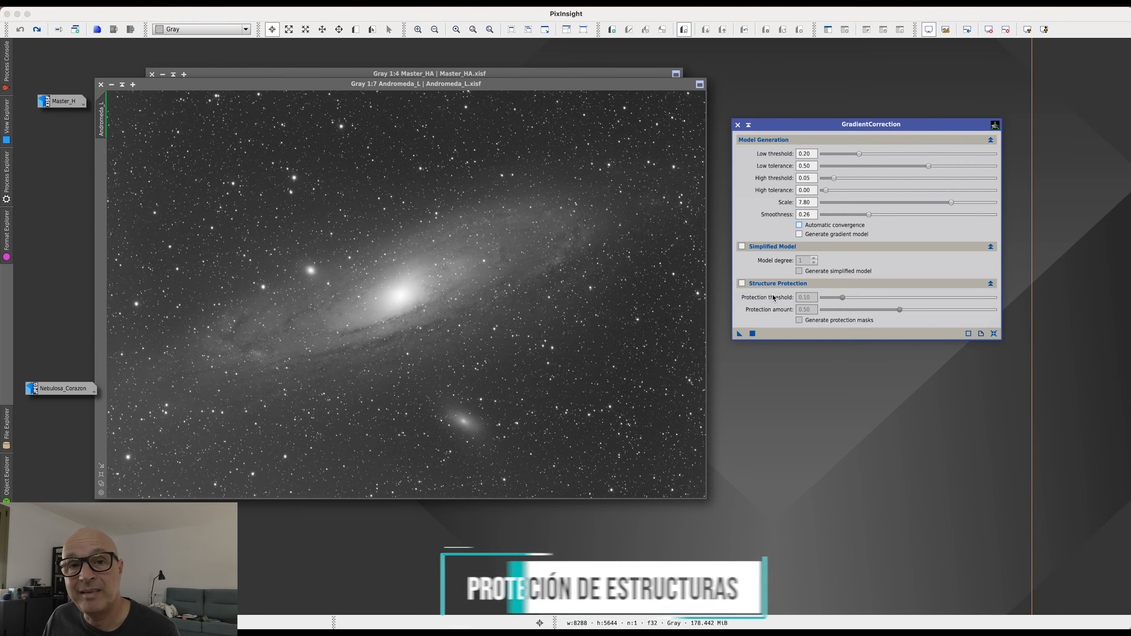
Try Structure Protection with Generate protection masks turned on, and turn Structure Protection off again
mouse_move(752, 298)
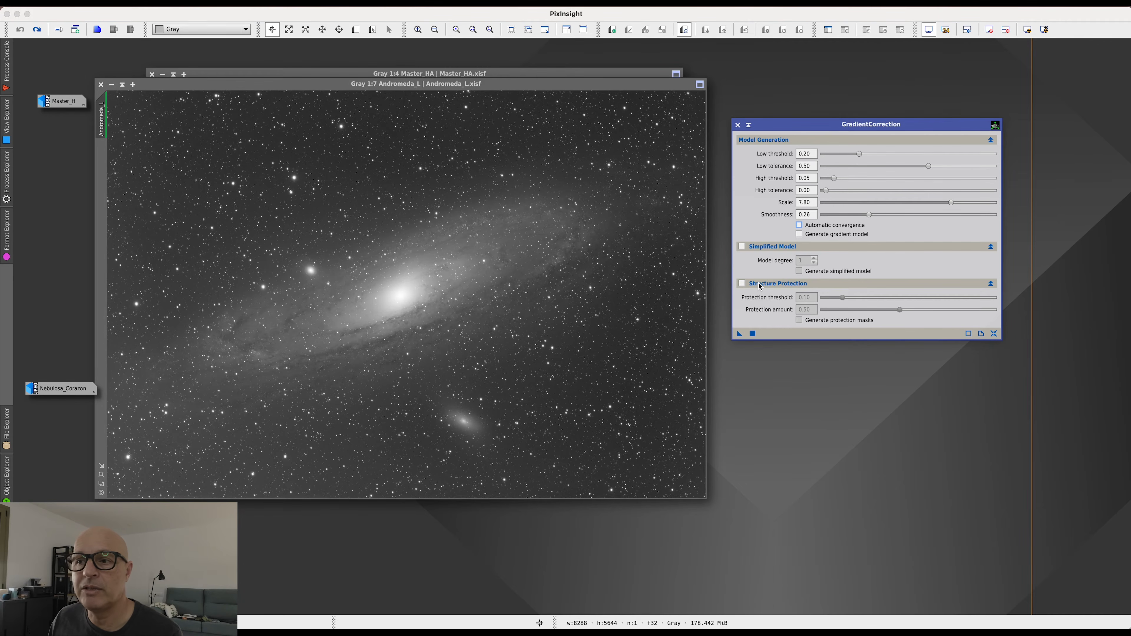
left_click(742, 284)
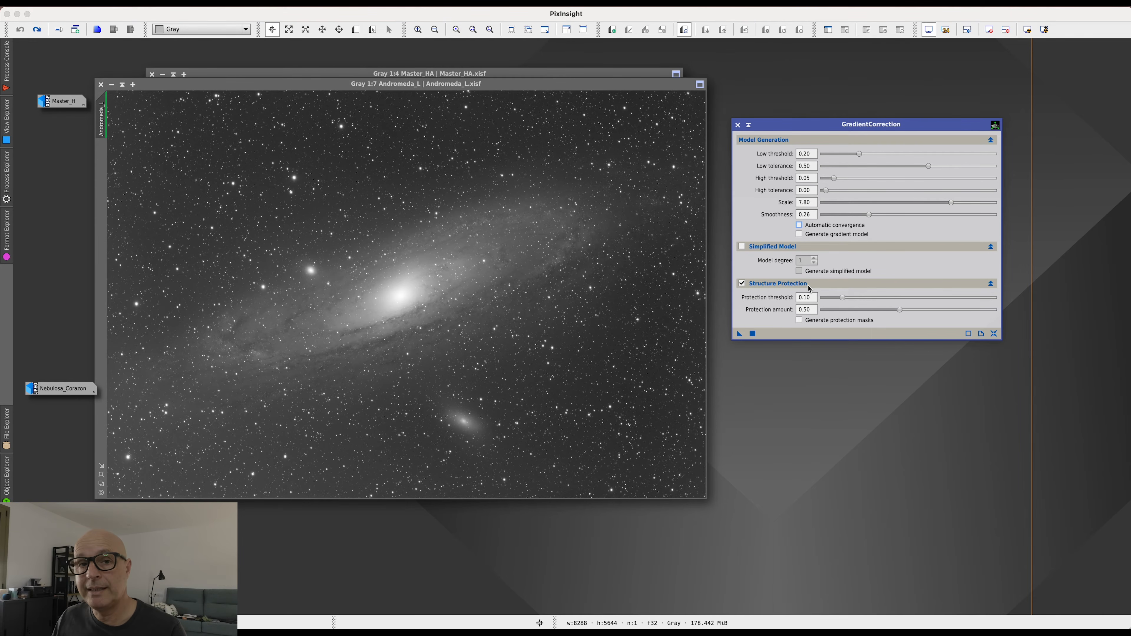
mouse_move(809, 288)
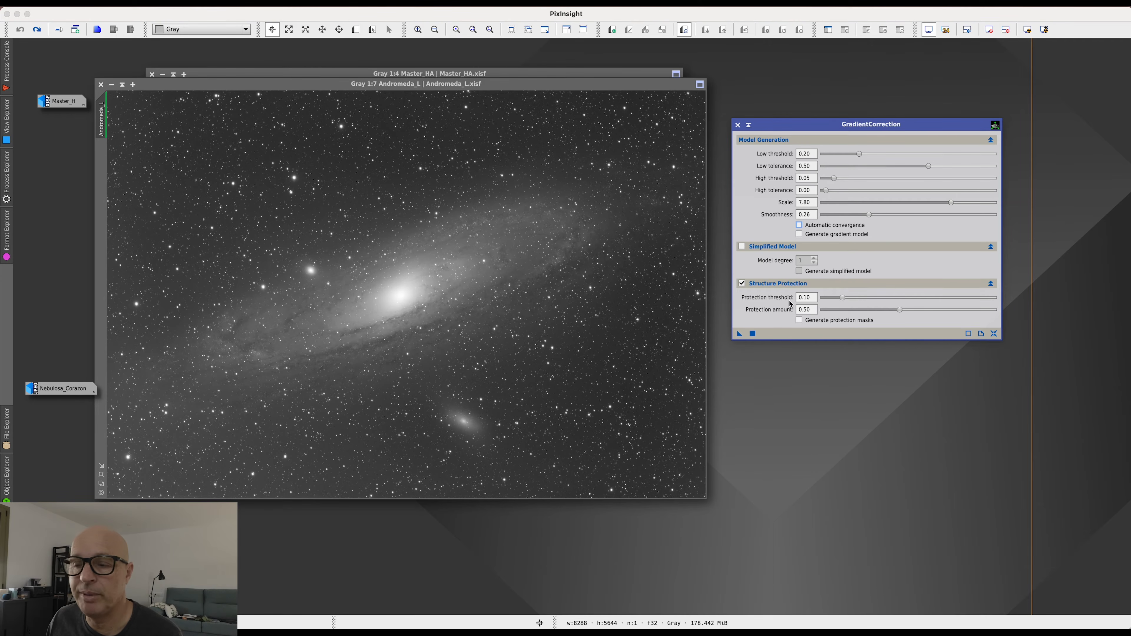
mouse_move(786, 303)
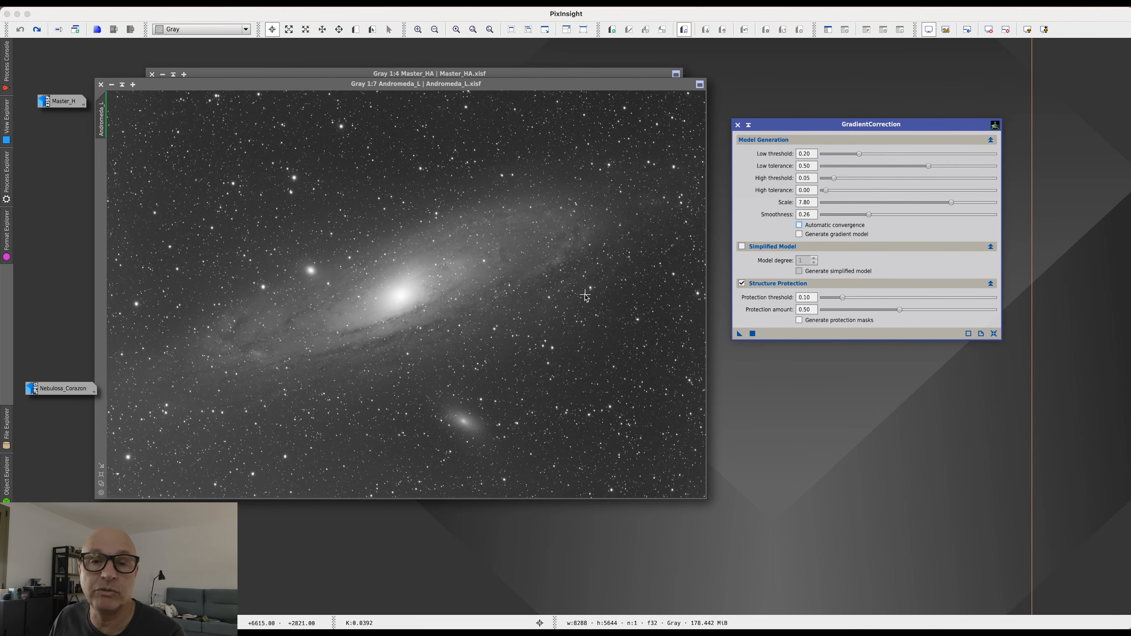
mouse_move(835, 304)
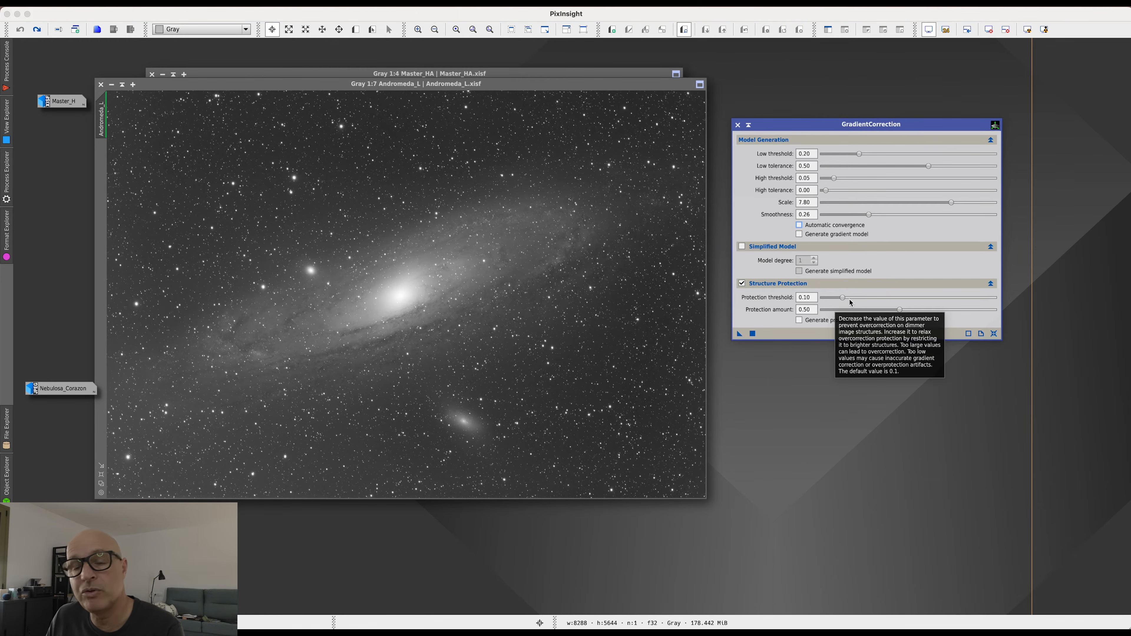
mouse_move(765, 320)
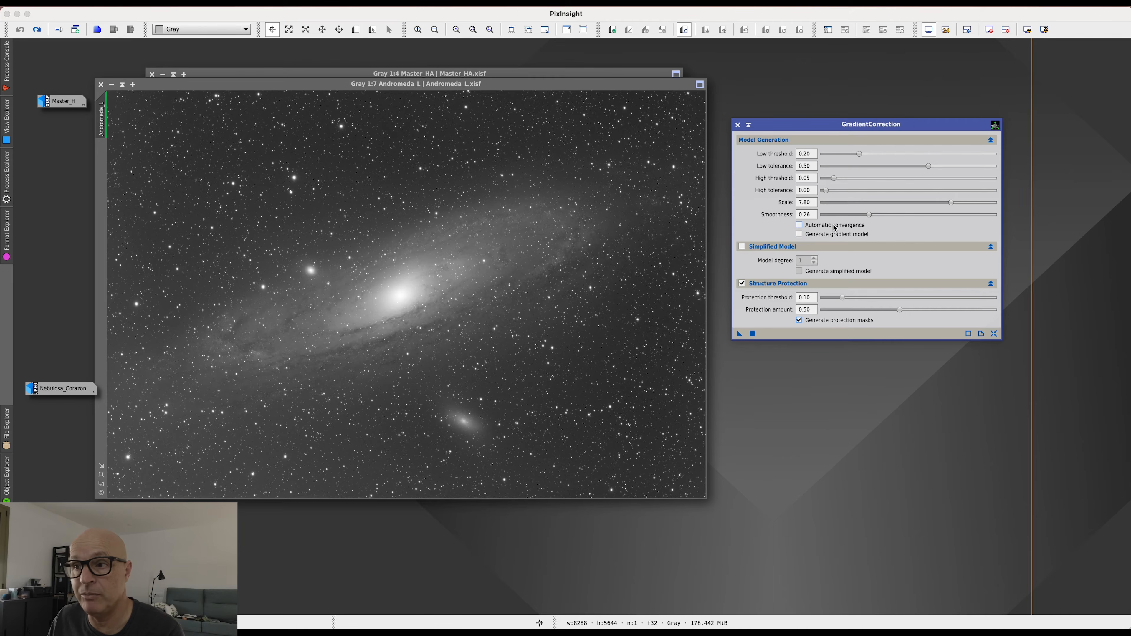
mouse_move(819, 228)
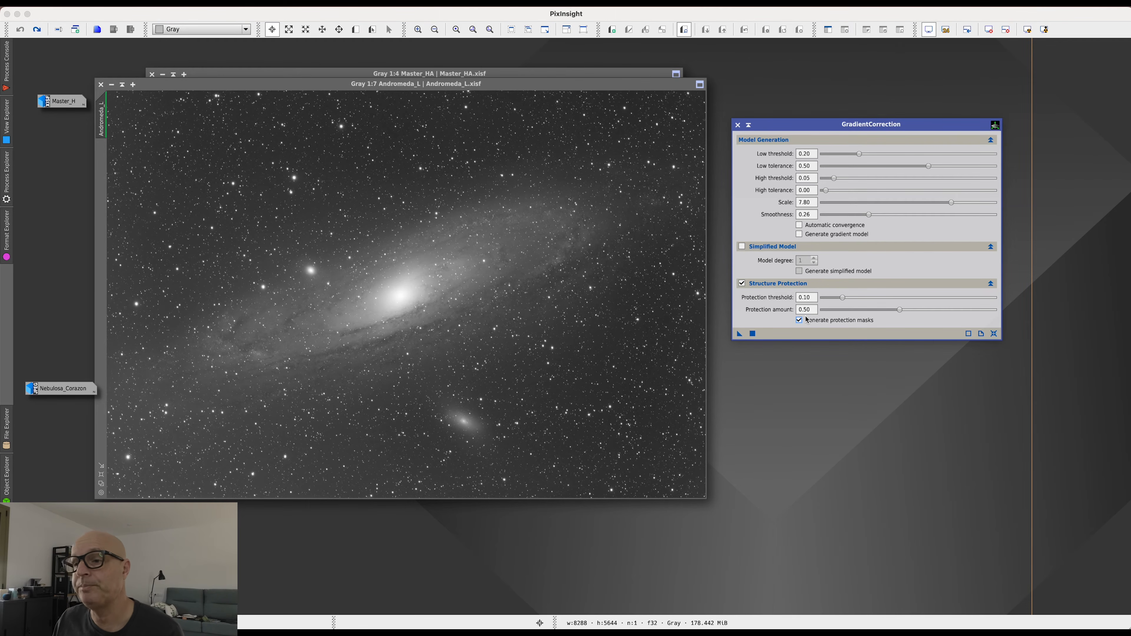
left_click(742, 284)
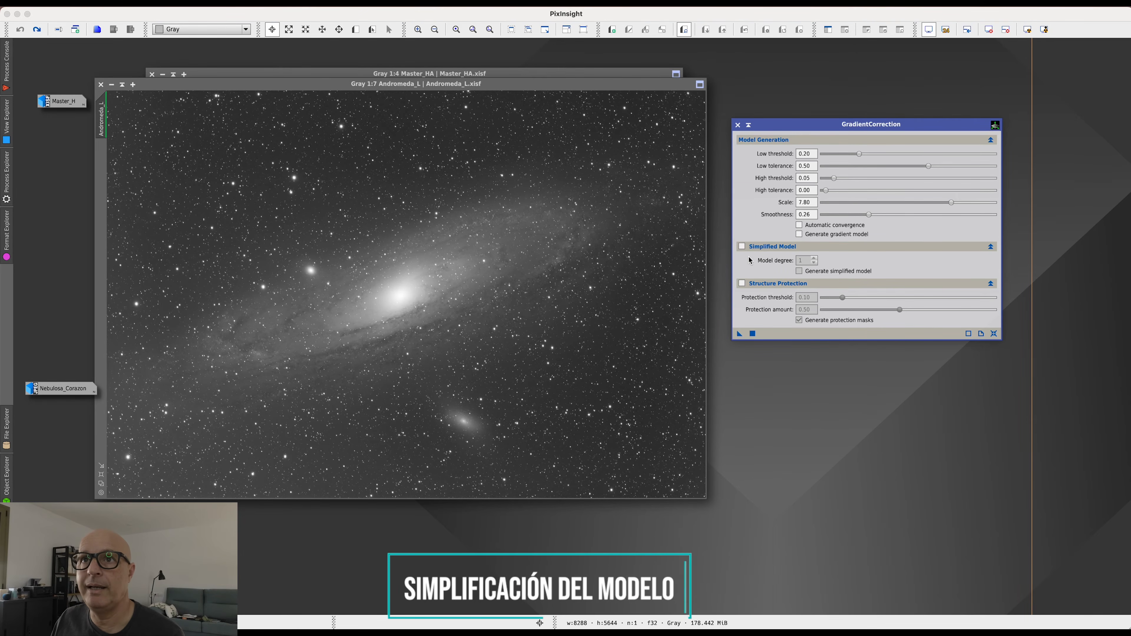
Try the Simplified Model, adjusting its Model degree and switching the Generate simplified model option
mouse_move(750, 259)
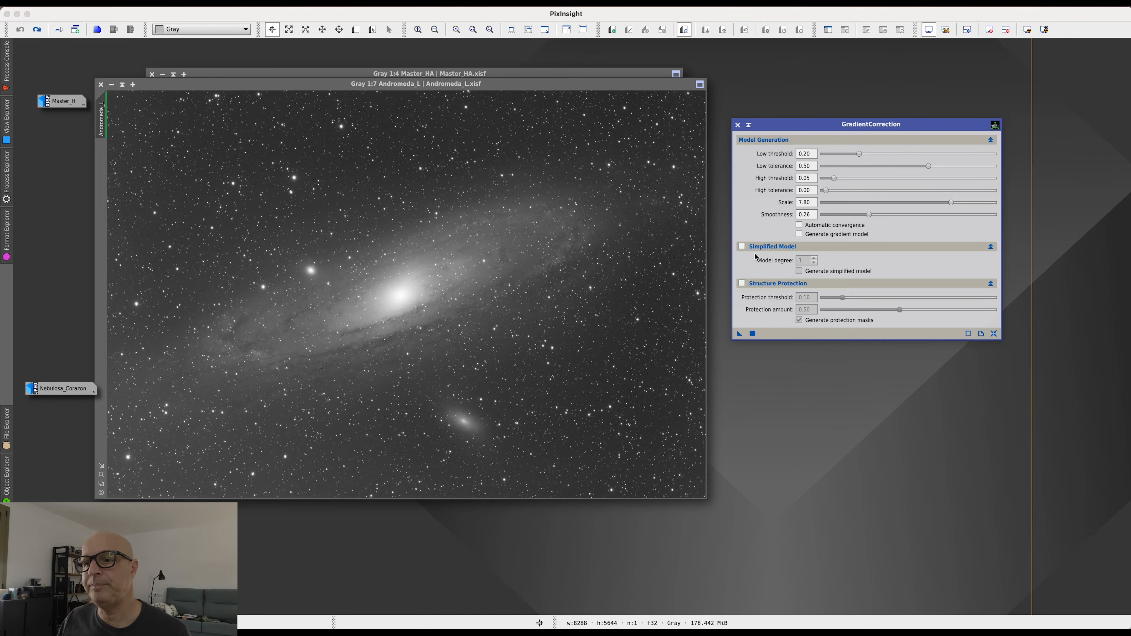
left_click(742, 247)
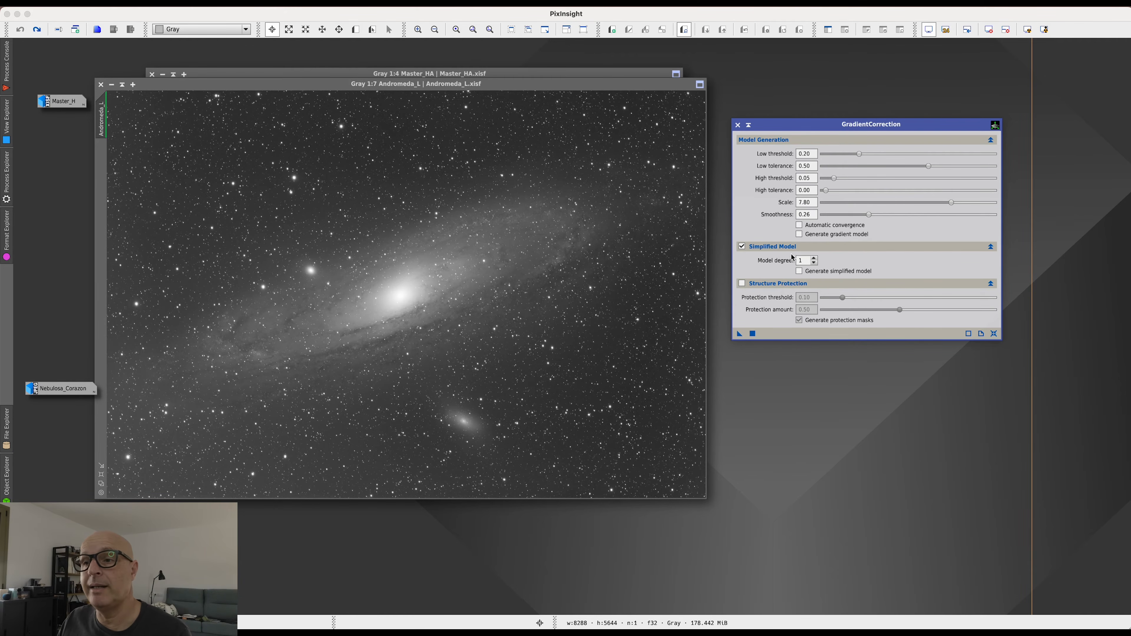
mouse_move(801, 253)
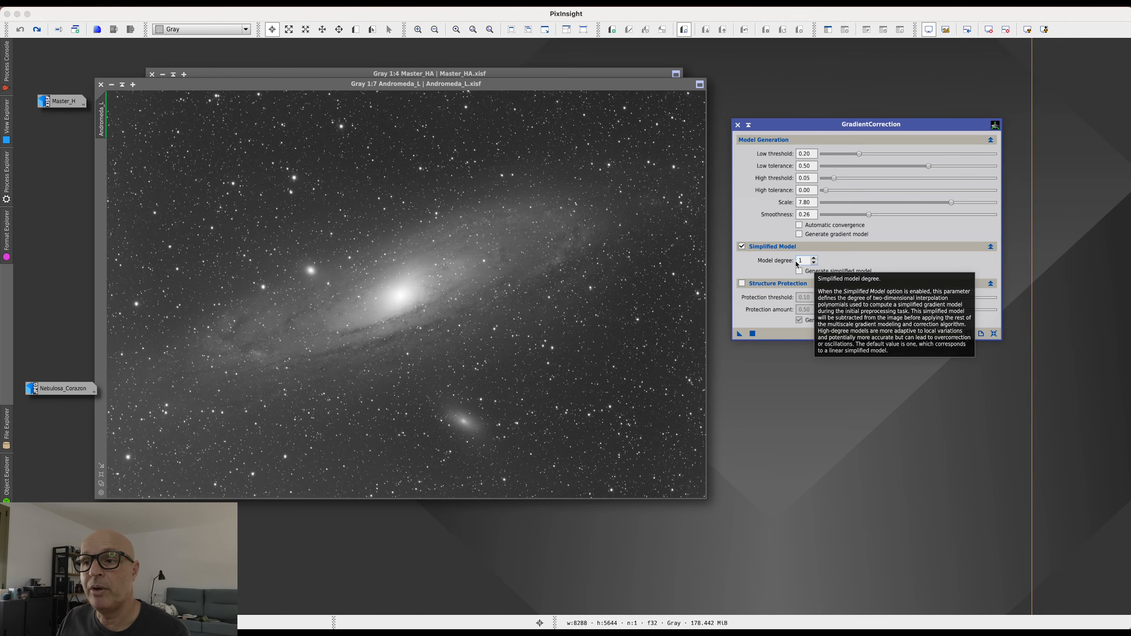
left_click(815, 258)
left_click(814, 259)
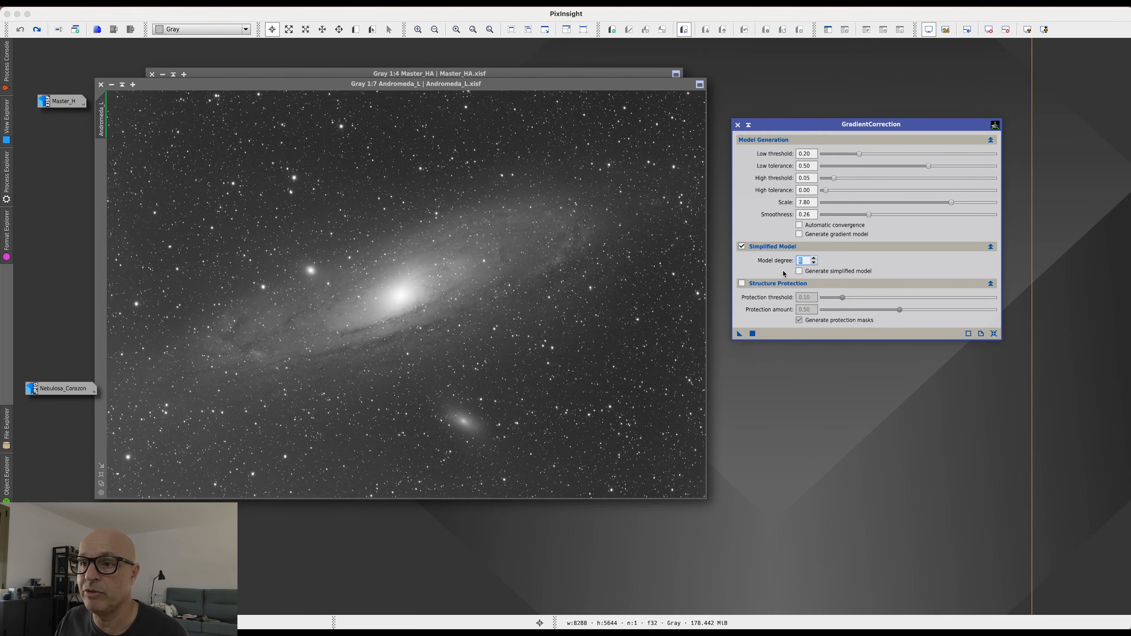
left_click(814, 263)
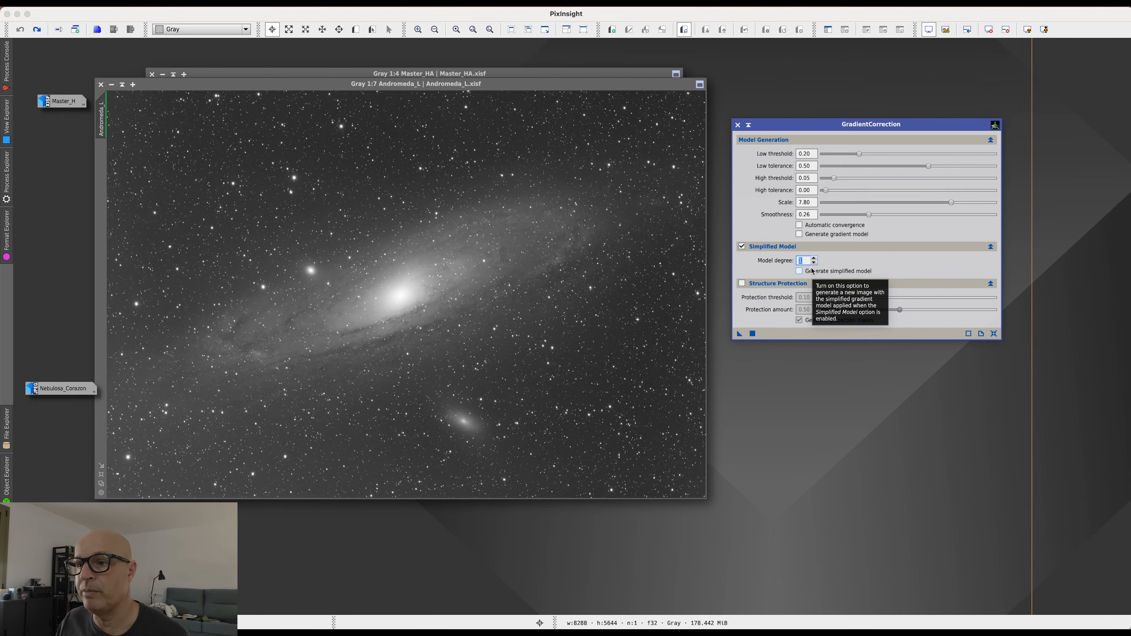
left_click(800, 271)
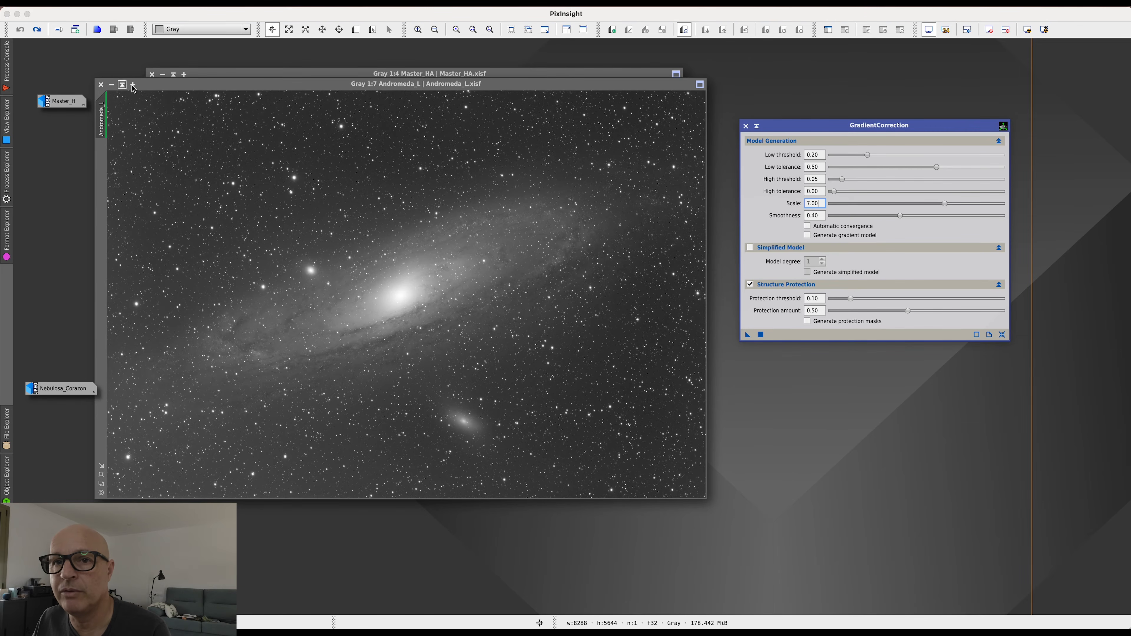
Minimize the Master_HA image and arrange the Andromeda_L image and GradientCorrection windows side by side
left_click(204, 77)
left_click(162, 74)
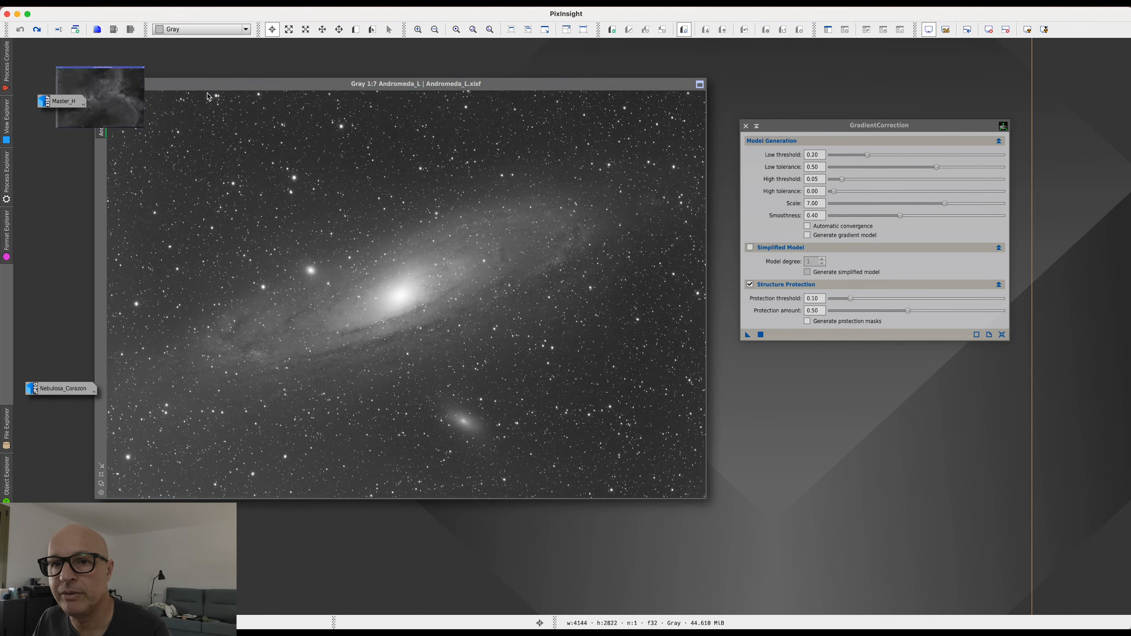
left_click_drag(260, 87, 282, 98)
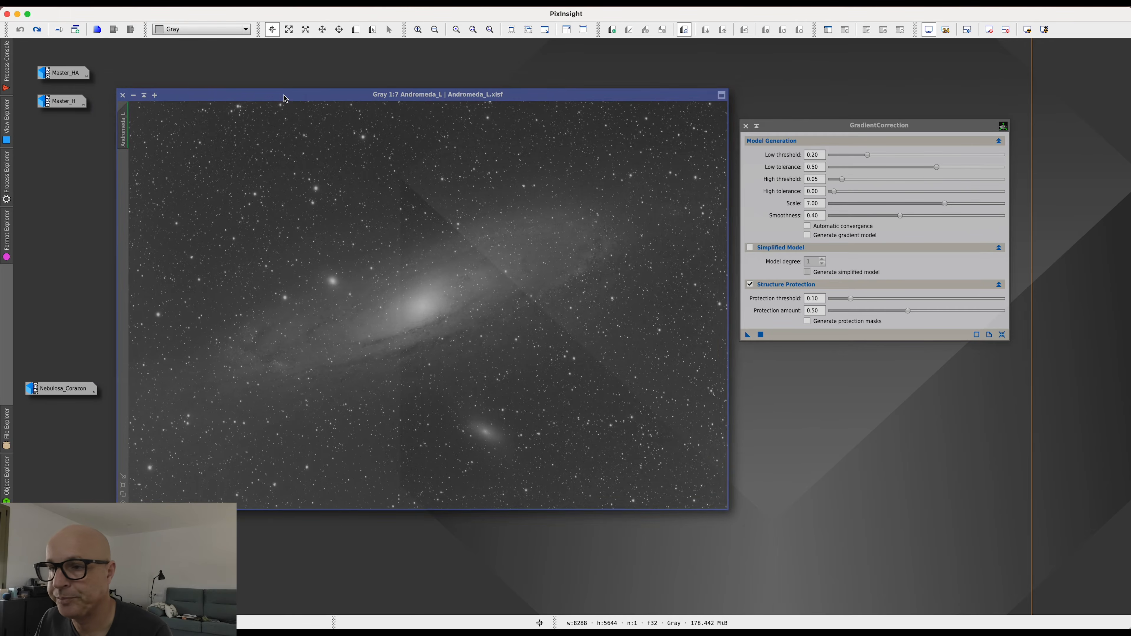
left_click_drag(820, 128, 871, 108)
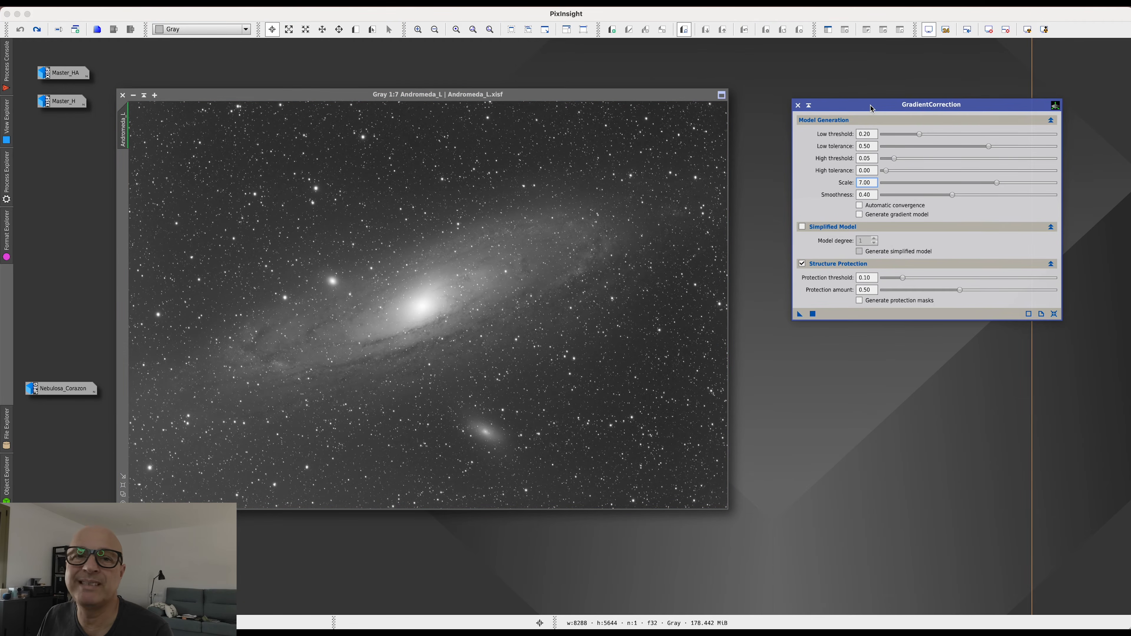
left_click_drag(590, 98, 610, 89)
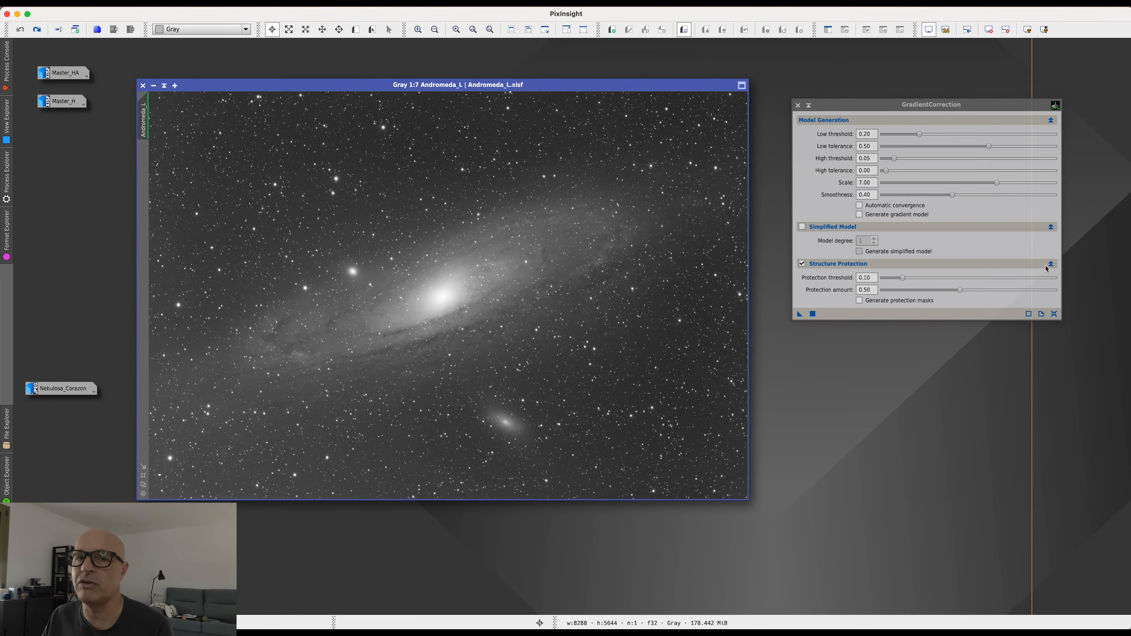
Reset GradientCorrection to its defaults and apply it to the Andromeda_L image with Structure Protection turned off
left_click(1054, 315)
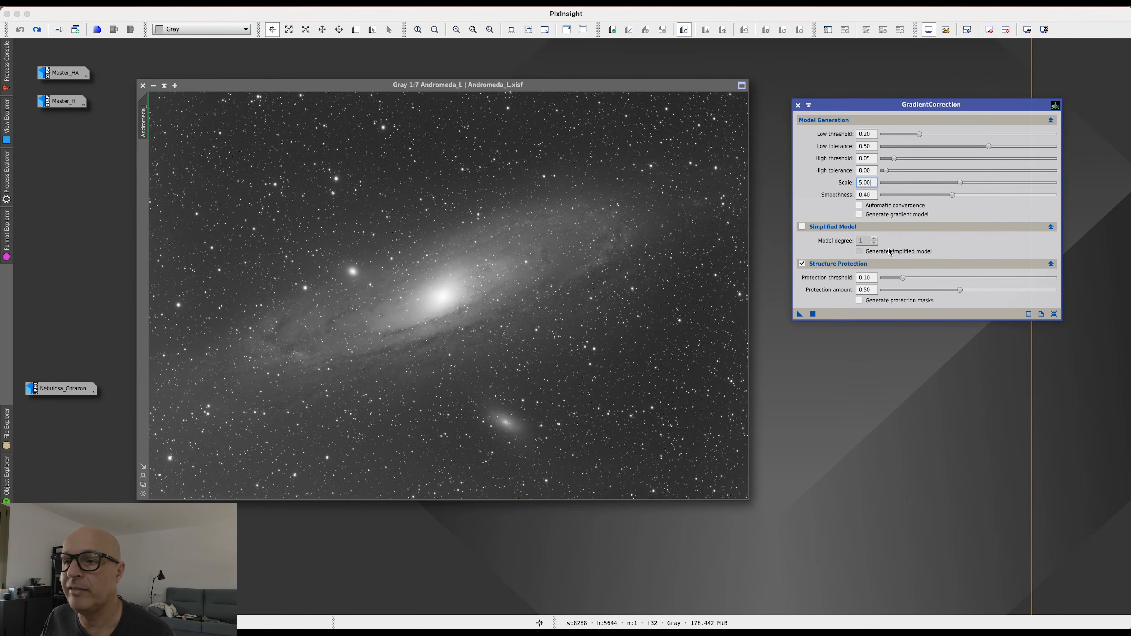
left_click(802, 265)
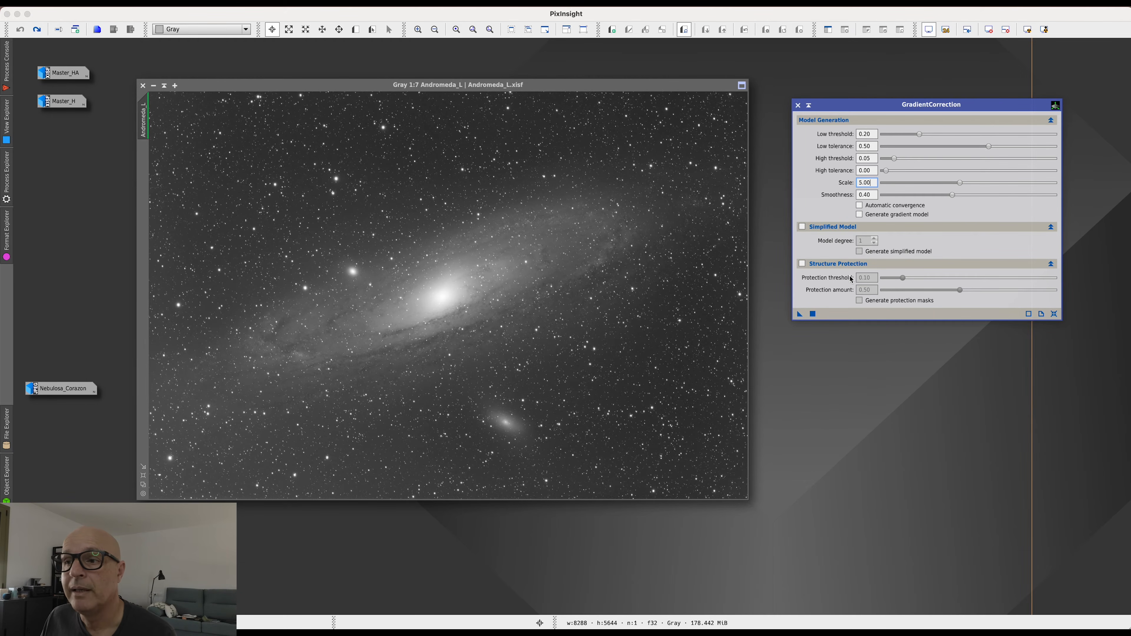
left_click(693, 290)
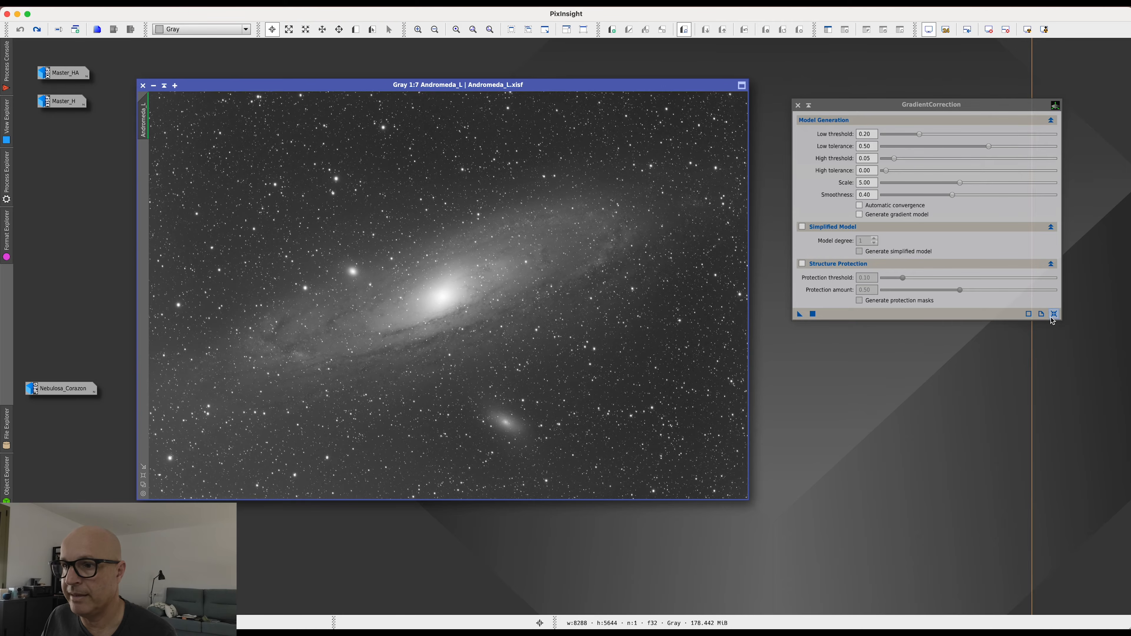
left_click(813, 314)
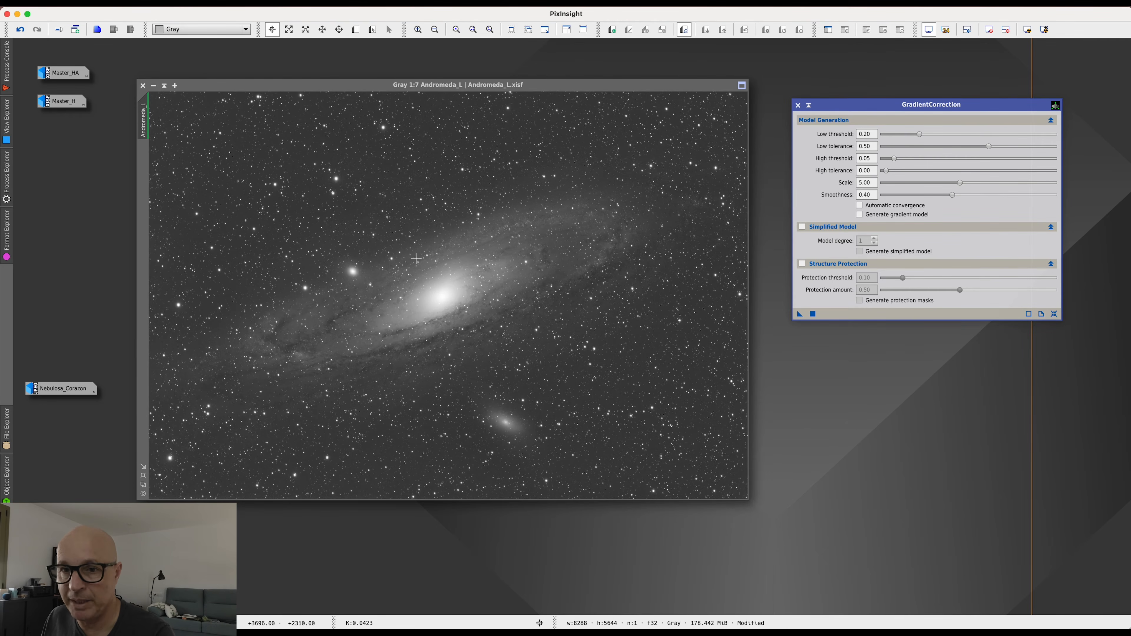
Undo the correction on Andromeda_L and reapply it with Generate gradient model turned on
left_click(20, 30)
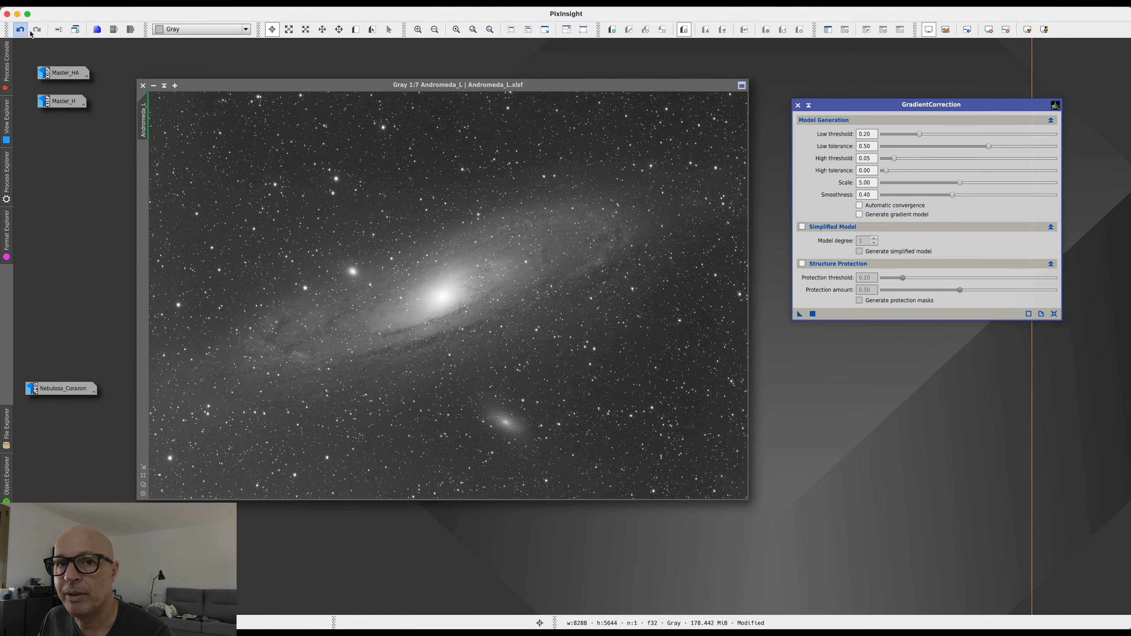
left_click(860, 215)
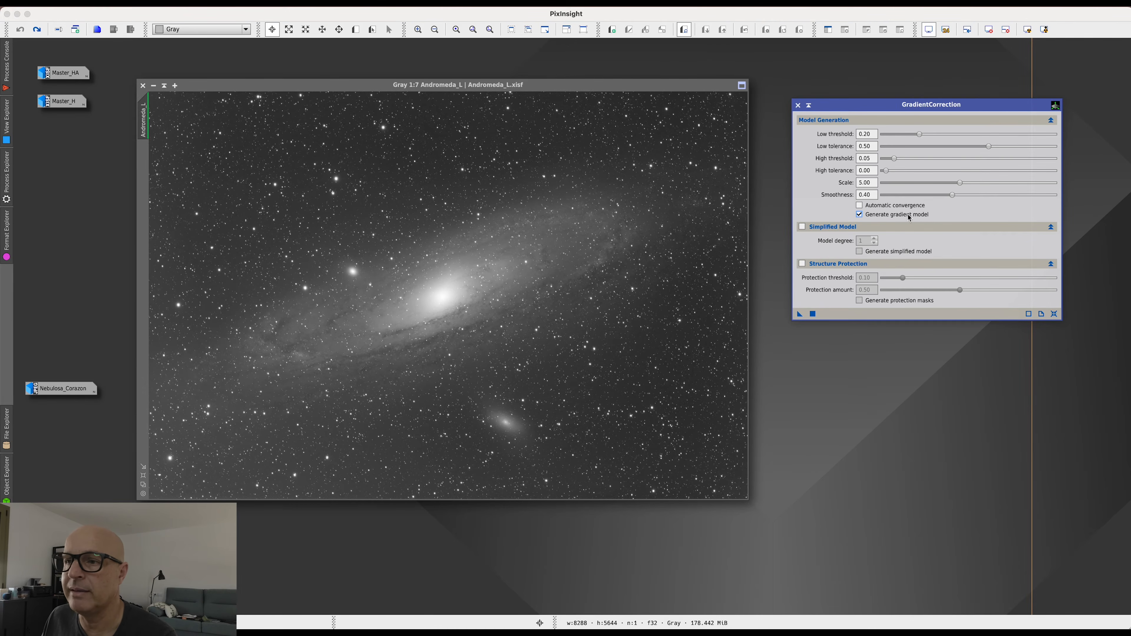
left_click(813, 315)
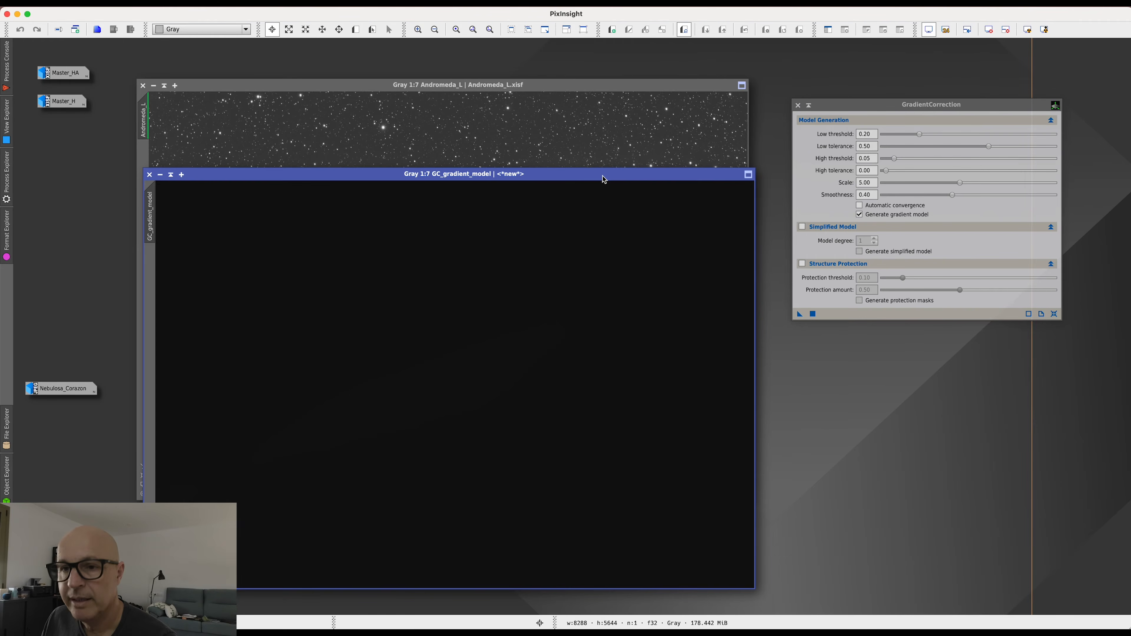
Auto-stretch the generated gradient model to examine which structures it contains, and close its window
key("ctrl+a")
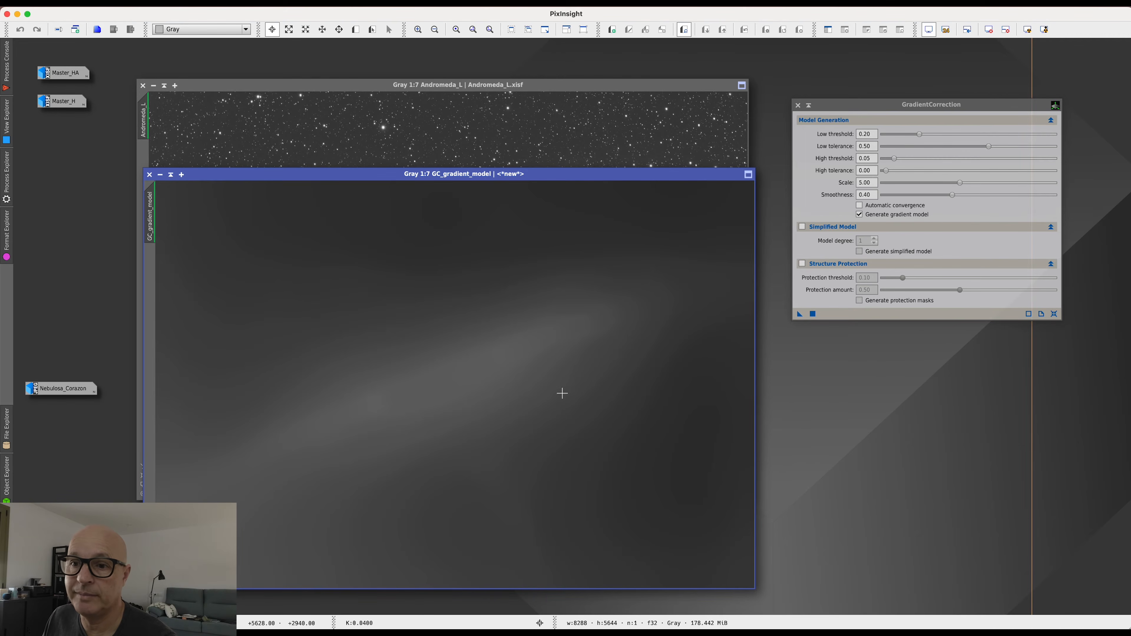
left_click_drag(584, 174, 576, 156)
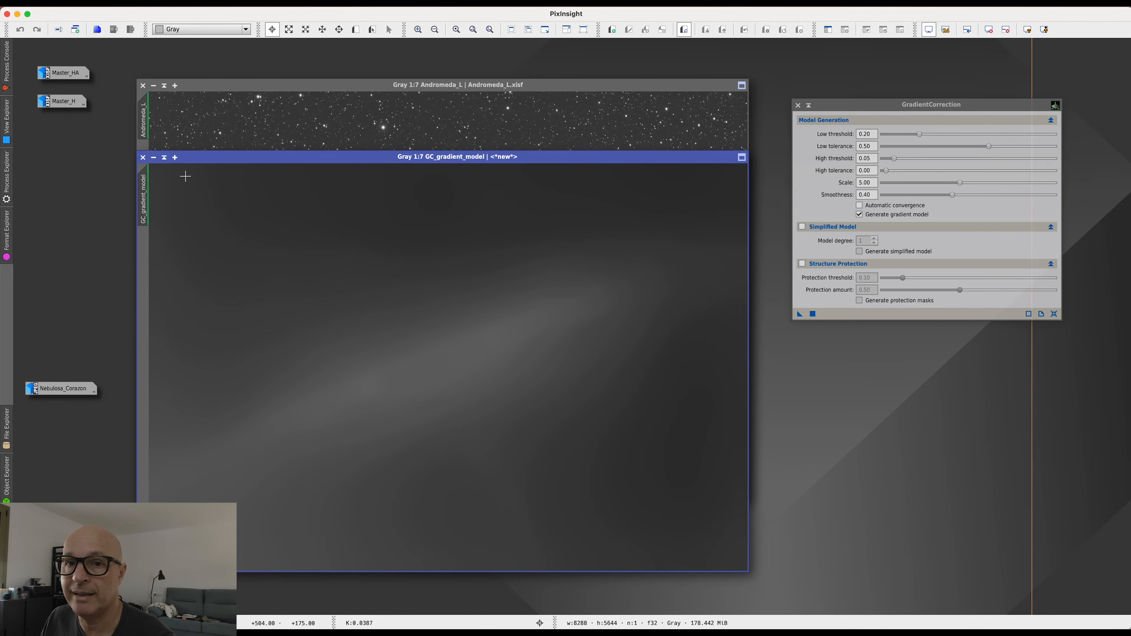
left_click(143, 157)
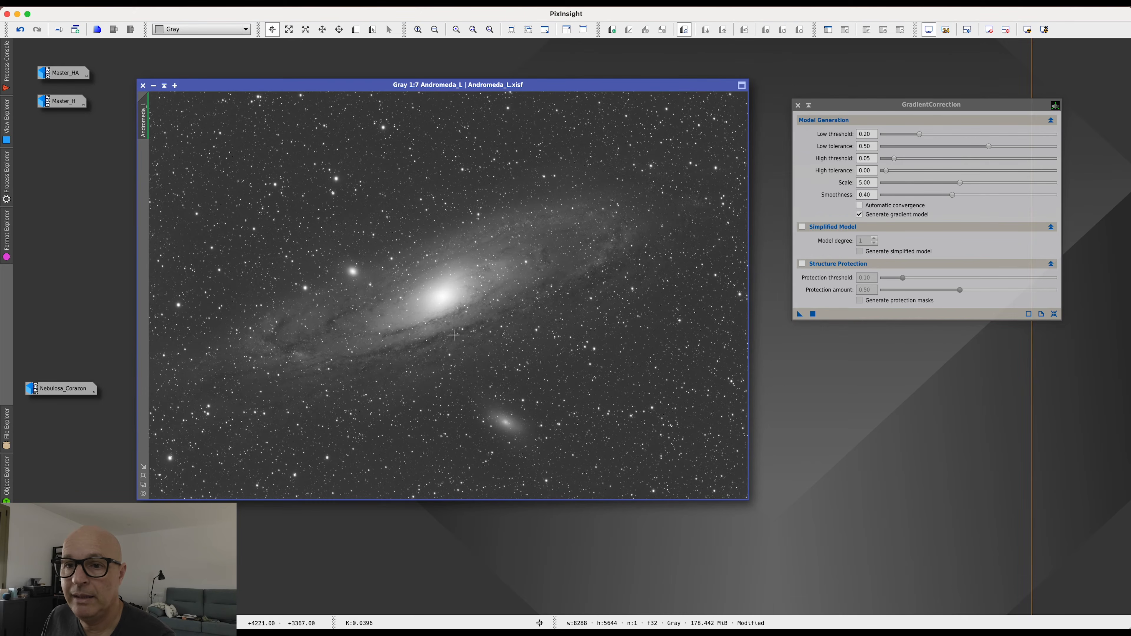
Compare the Andromeda_L image before and after the correction by undoing and redoing it twice
left_click(21, 32)
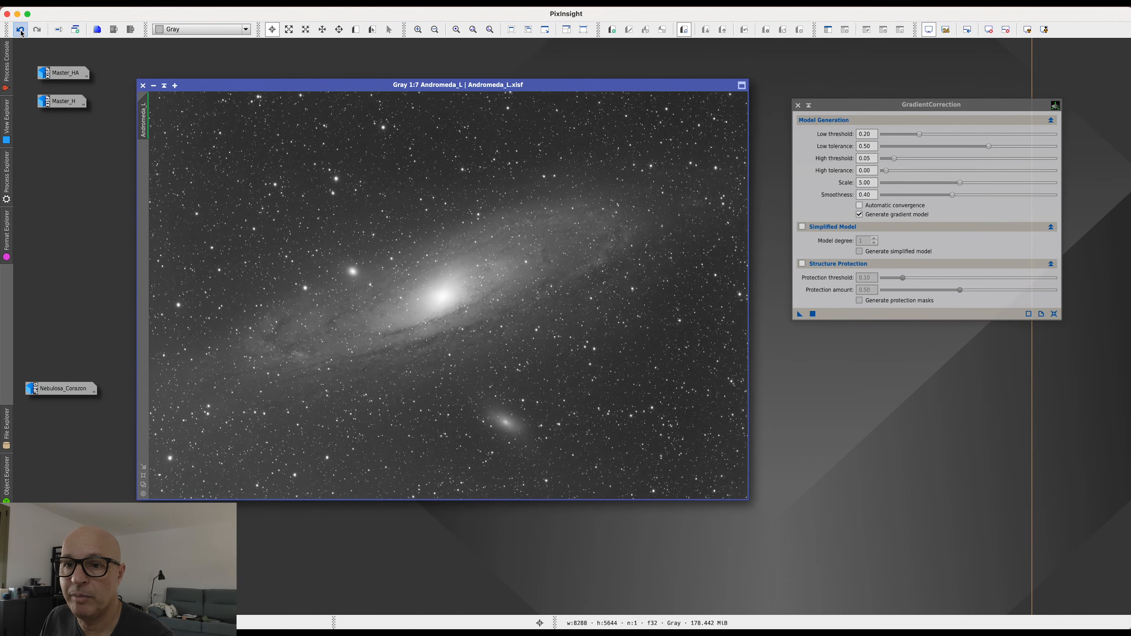
left_click(39, 32)
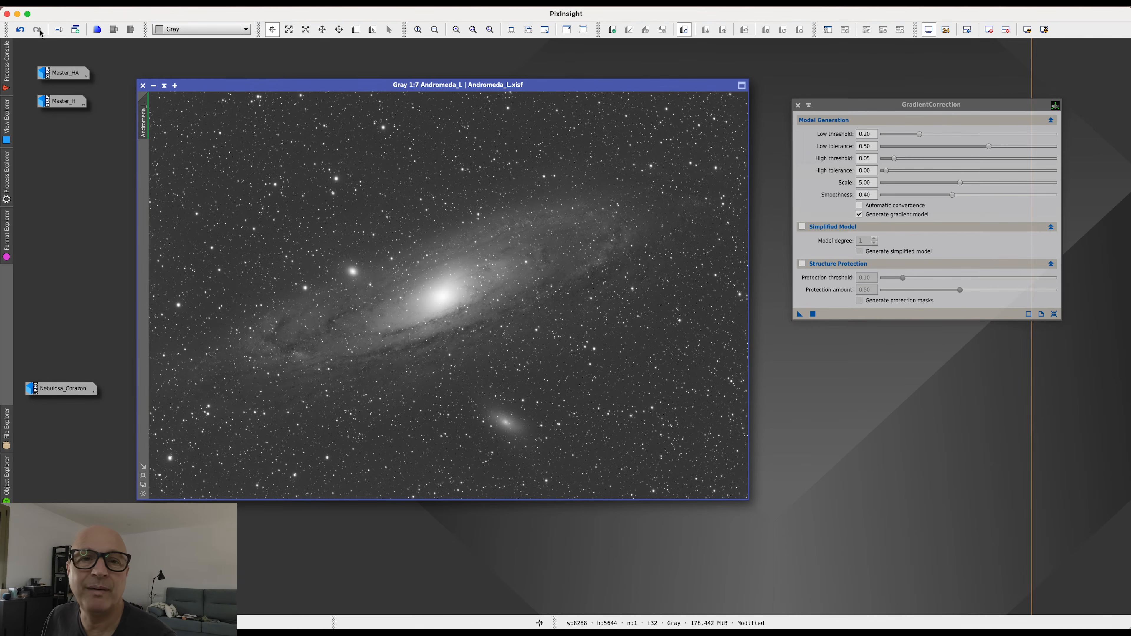
left_click(20, 30)
left_click(38, 30)
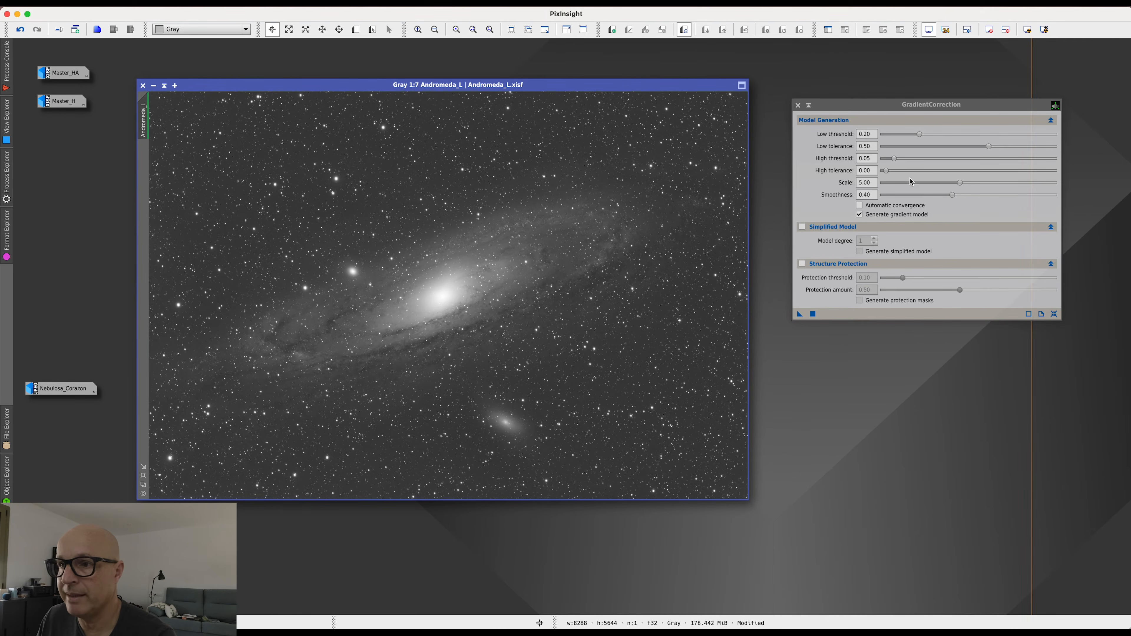
Set GradientCorrection's High threshold to 0.92, after trying 0.76, and apply it to the Andromeda_L image
mouse_move(913, 178)
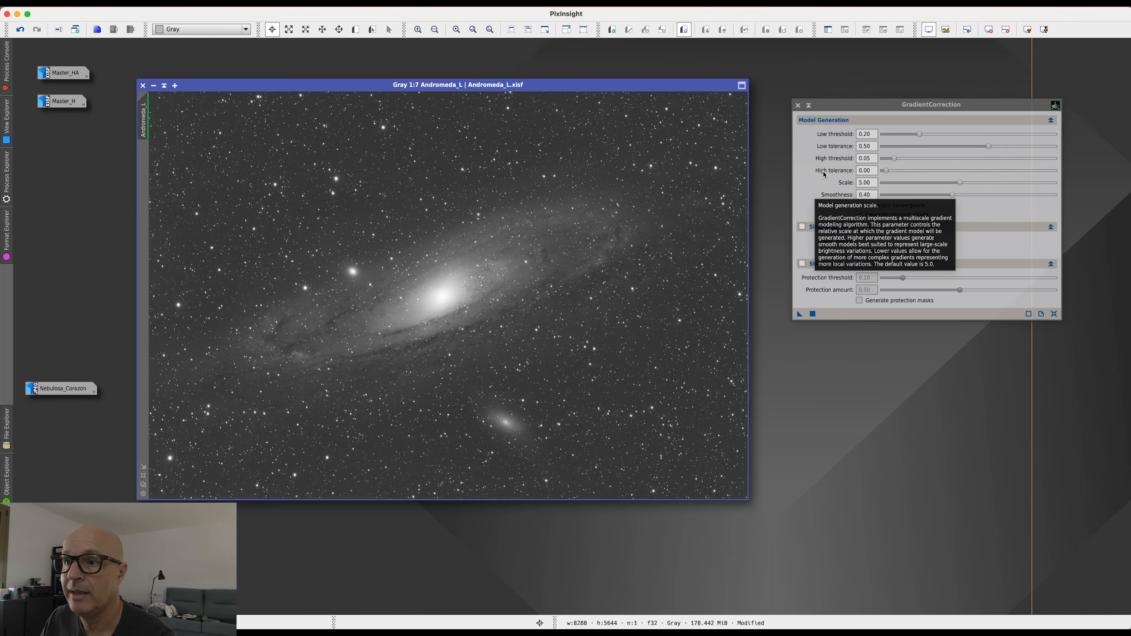
mouse_move(829, 161)
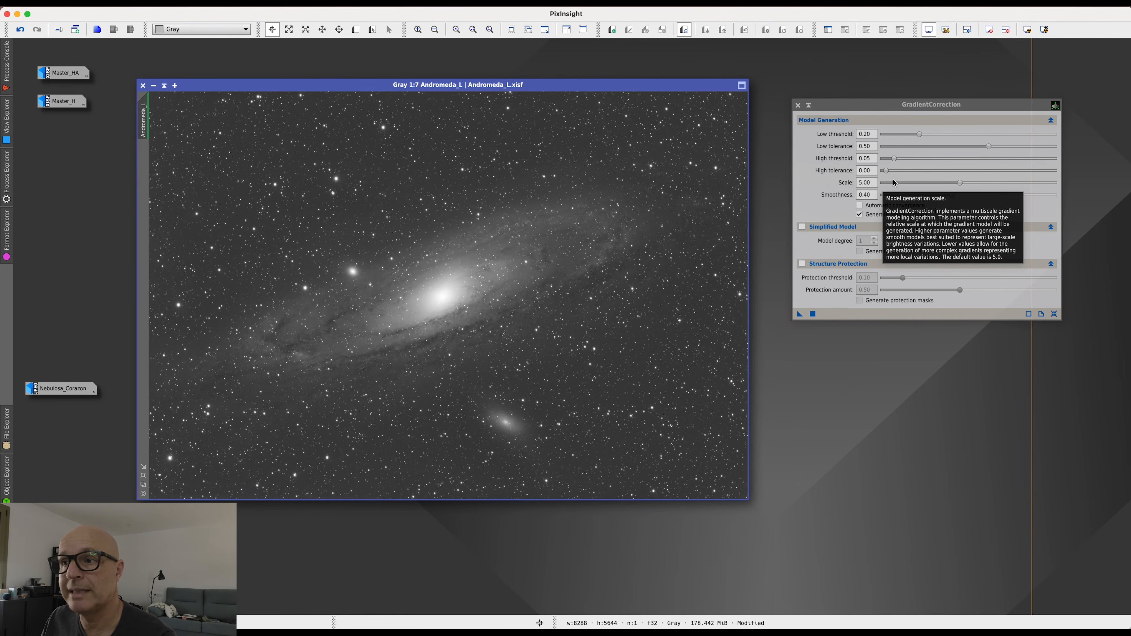
left_click_drag(894, 160, 1014, 164)
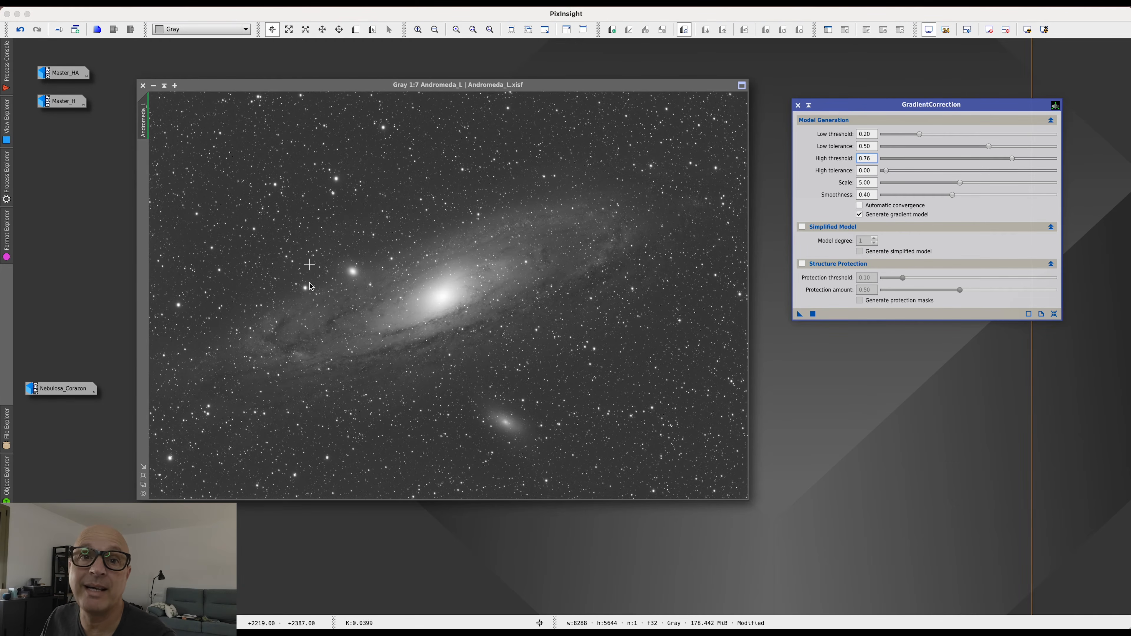
left_click_drag(1013, 159, 1041, 160)
left_click(814, 315)
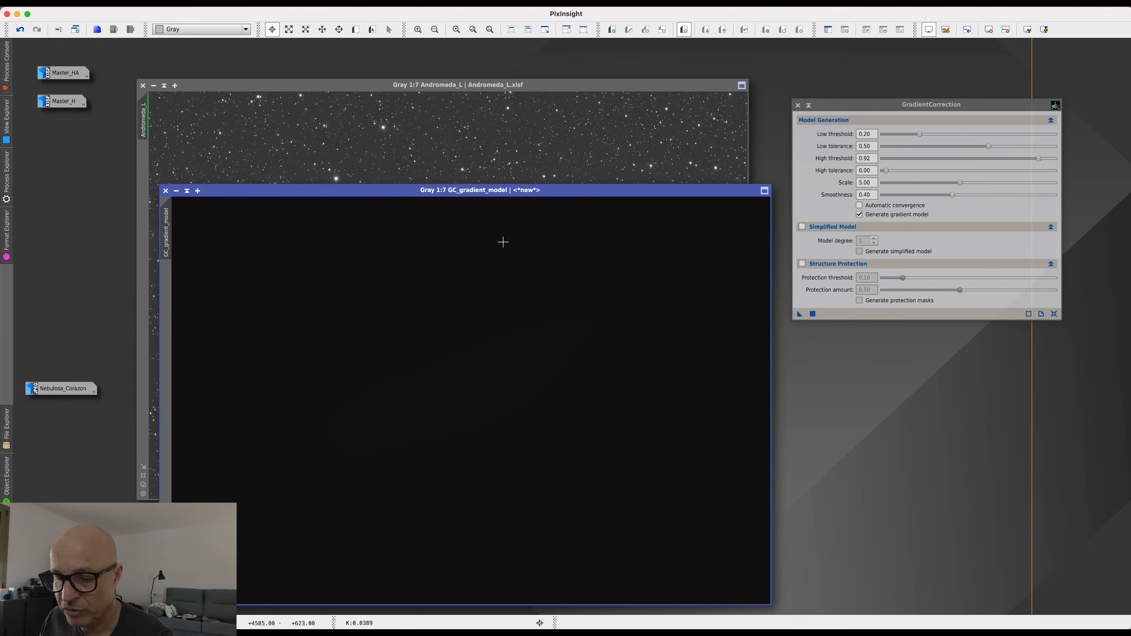
Auto-stretch the gradient model generated with the raised High threshold to check it for galaxy structure, and close its window
key("ctrl+a")
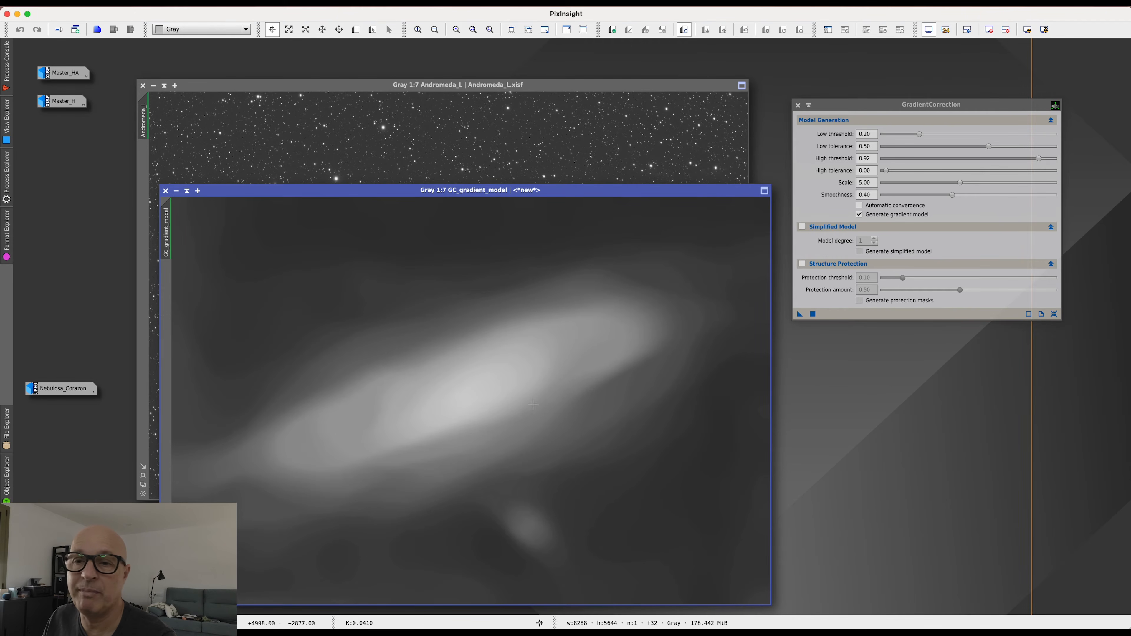
left_click(165, 190)
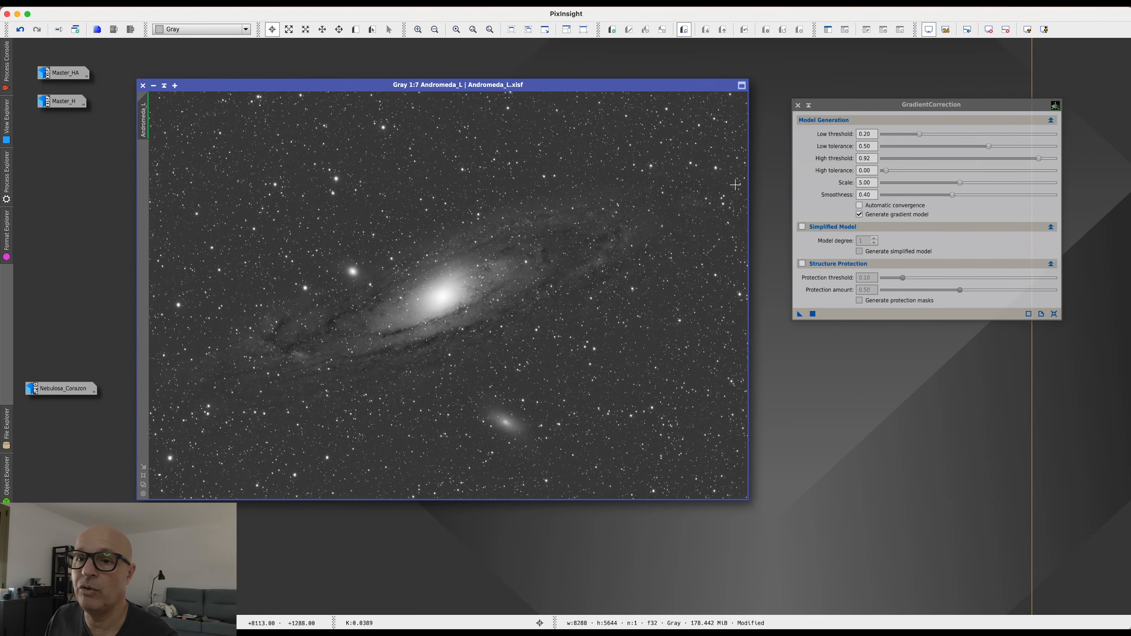
Undo the correction and reapply it to Andromeda_L with High threshold 0.90 and High tolerance 0.17, examining and closing the generated gradient model
left_click_drag(1040, 163, 961, 162)
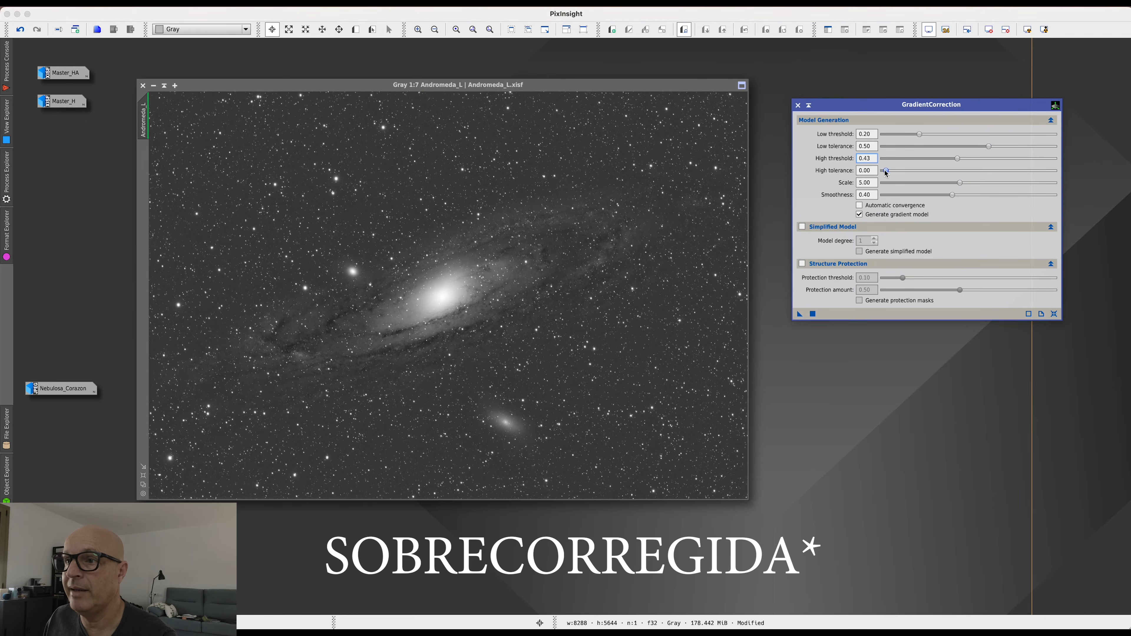
left_click_drag(958, 159, 1036, 159)
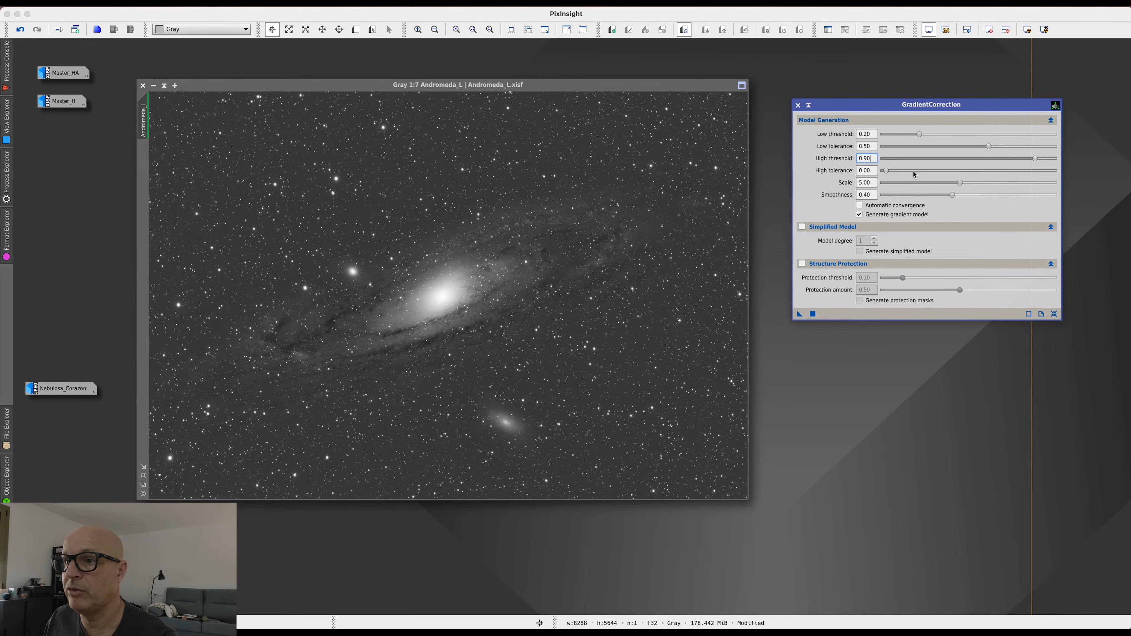
left_click_drag(886, 171, 999, 171)
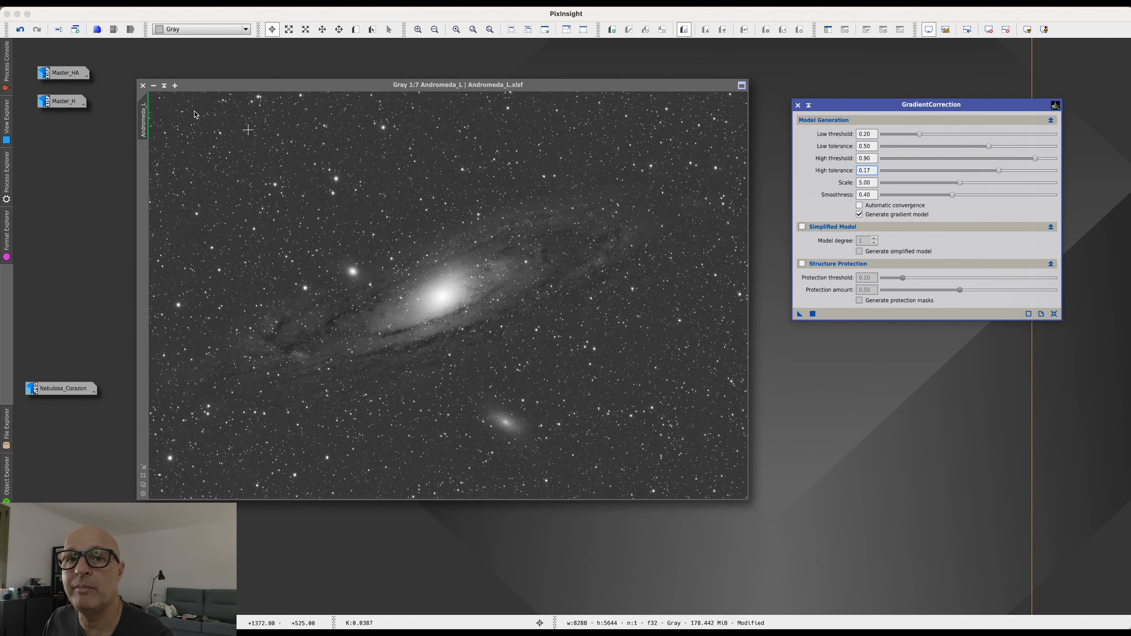
left_click(19, 30)
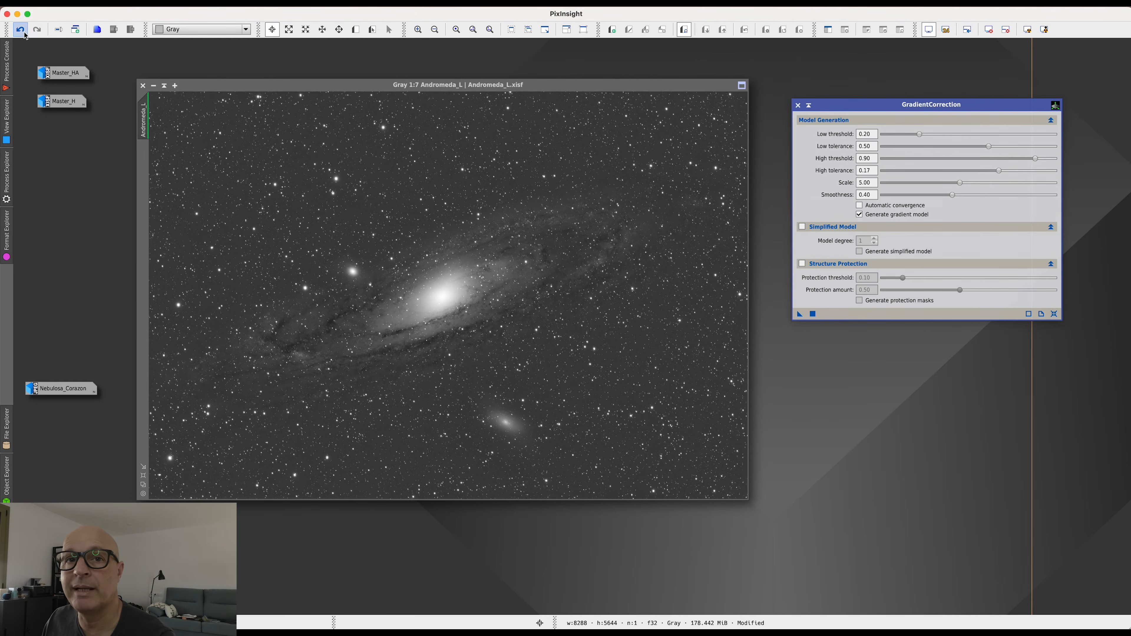
left_click(812, 314)
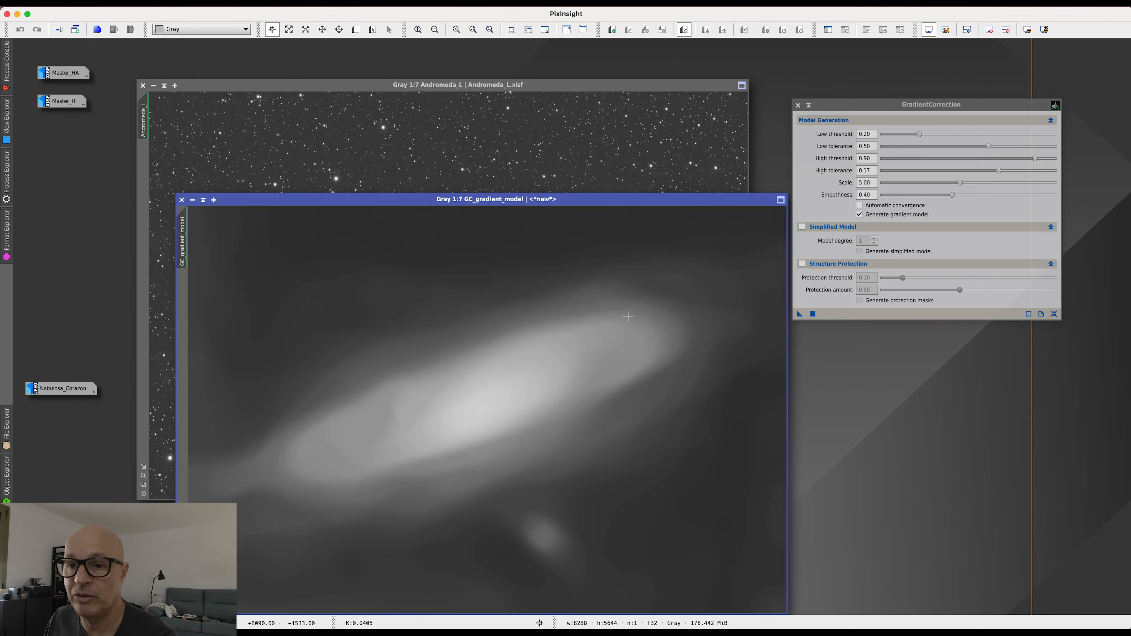
left_click_drag(579, 198, 535, 164)
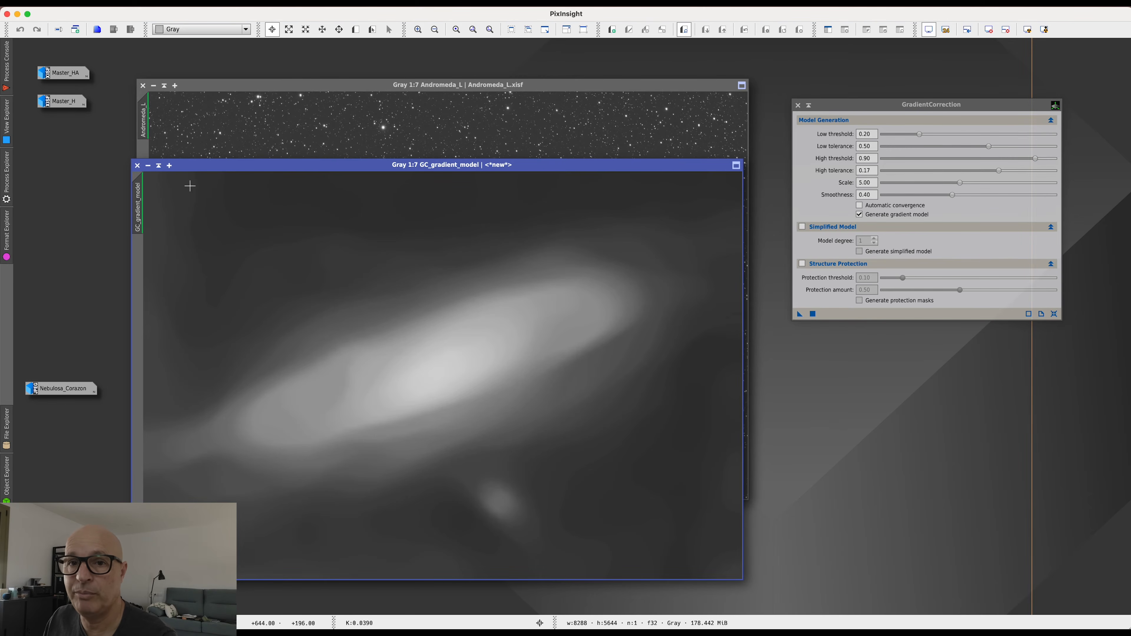
left_click(138, 165)
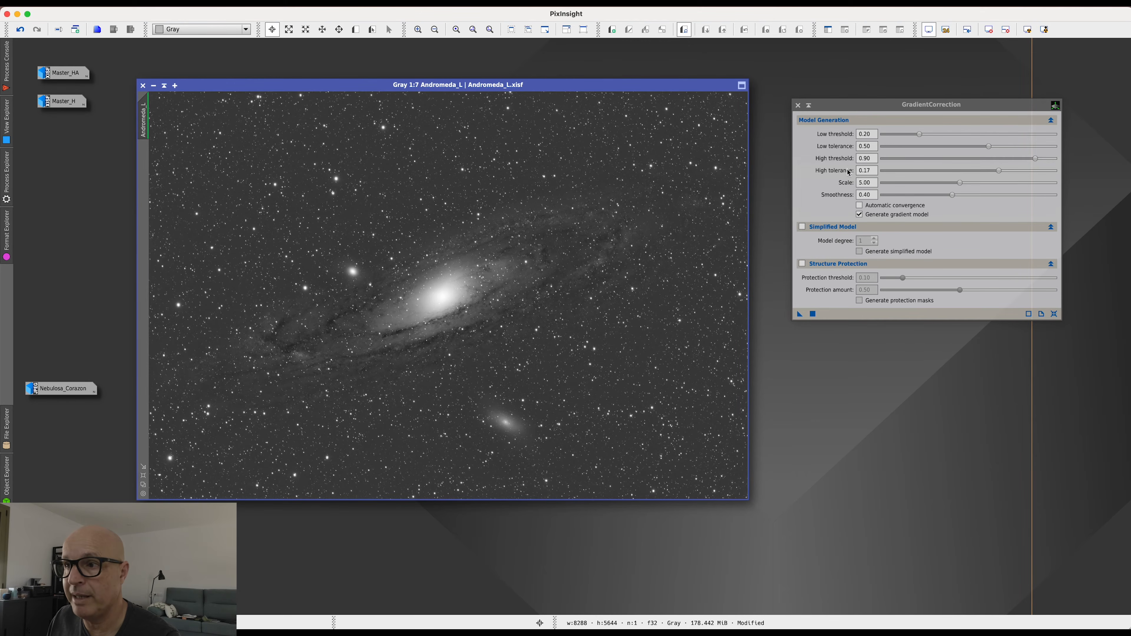
Reset GradientCorrection, set High threshold 0.71 and High tolerance 0.08 with Generate gradient model on, apply it to Andromeda_L, and close the model
left_click(1054, 314)
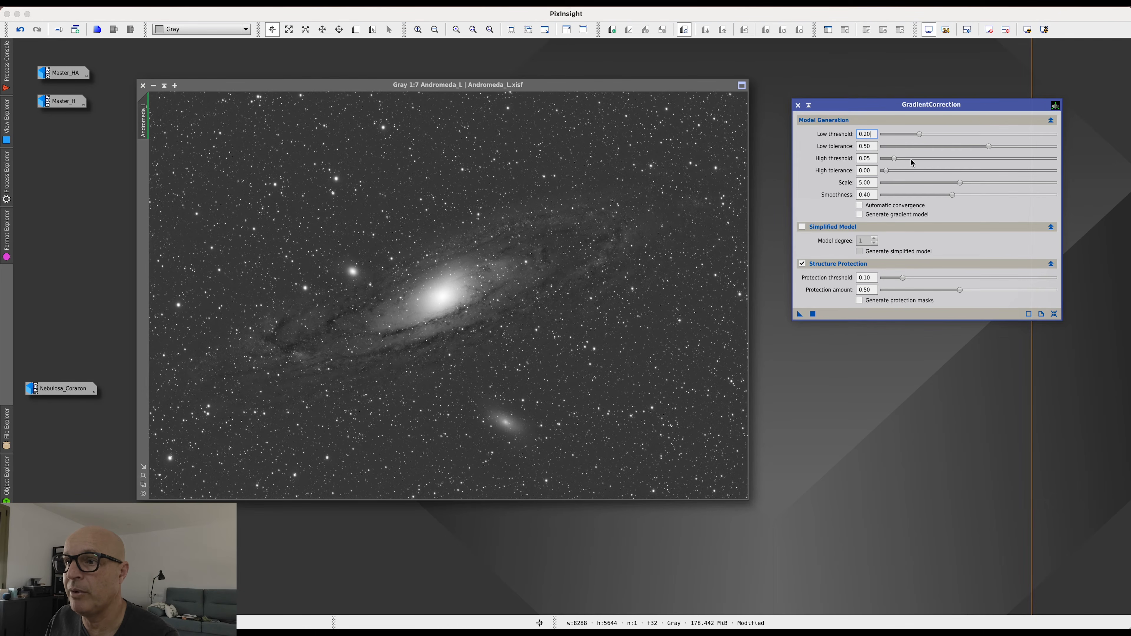
left_click_drag(896, 158, 1004, 161)
left_click_drag(886, 171, 943, 172)
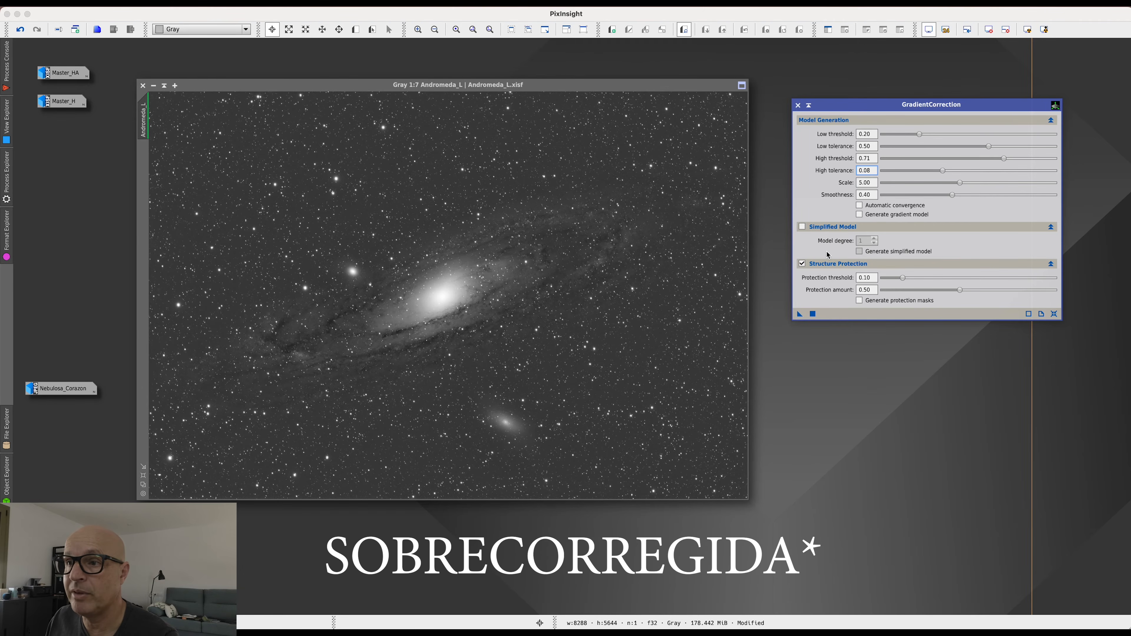
left_click(859, 215)
left_click_drag(813, 314, 813, 321)
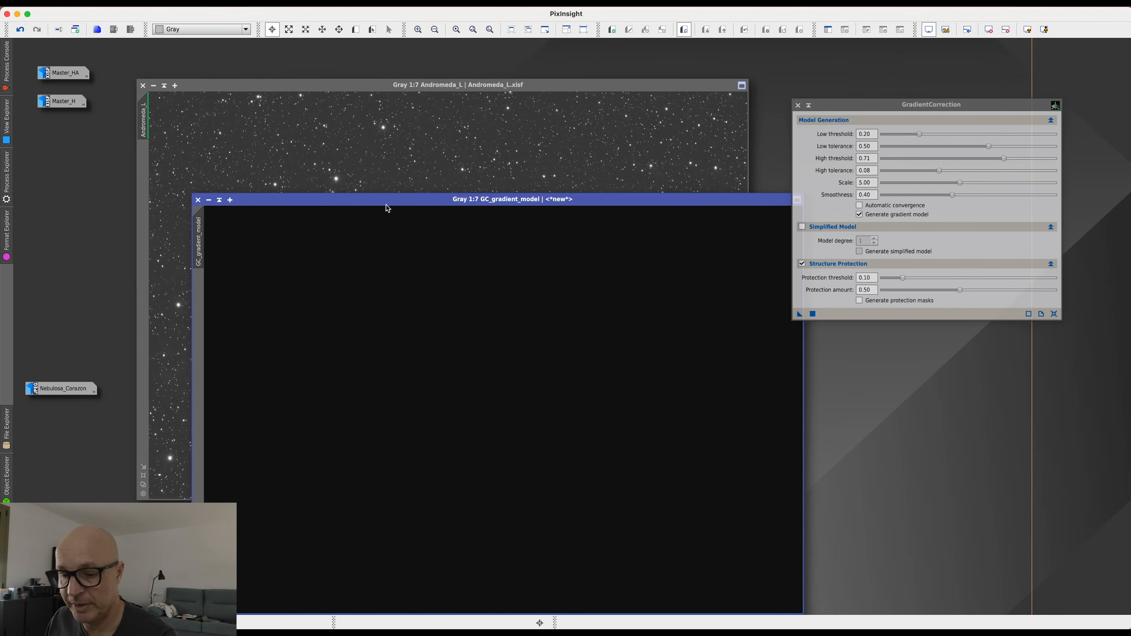
left_click(199, 200)
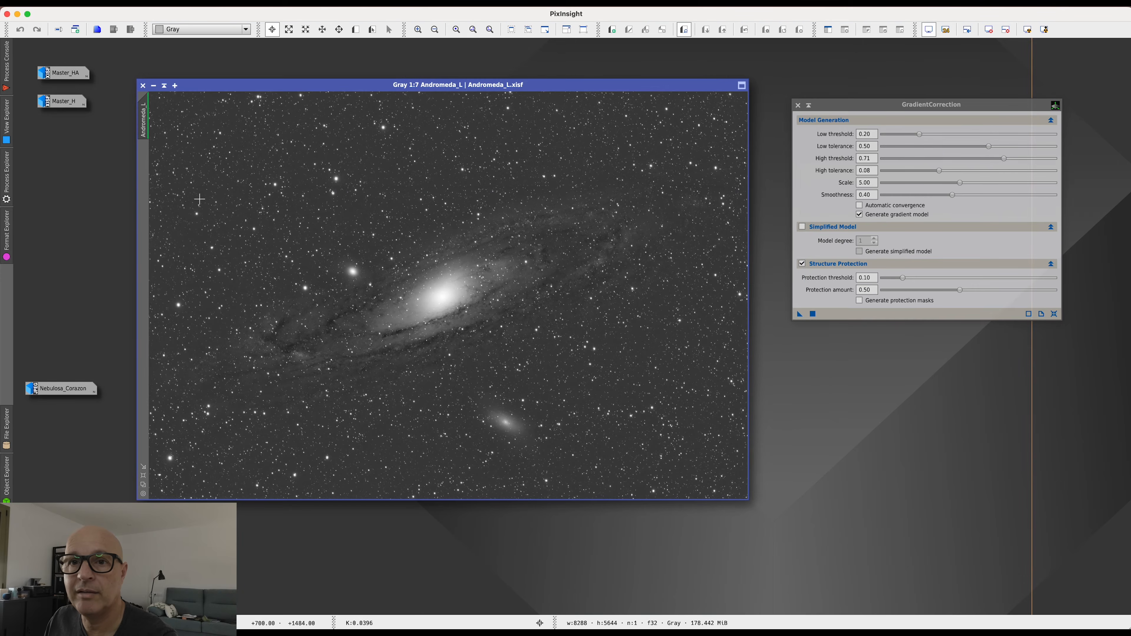
Undo the correction on Andromeda_L and reapply it with the High threshold set to 0.77
left_click(21, 30)
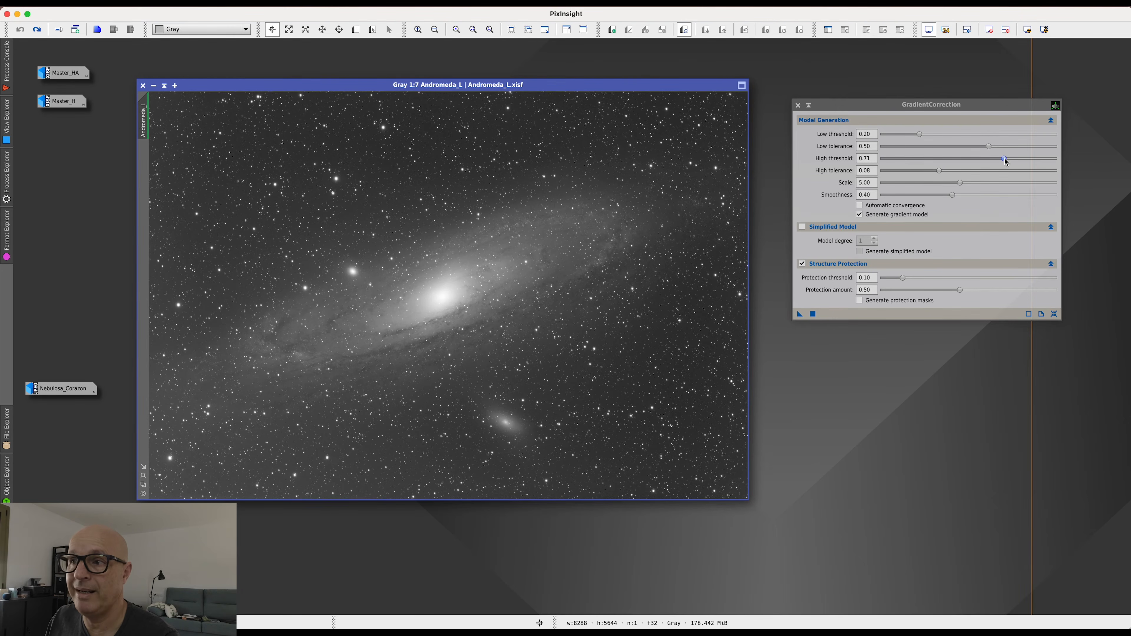
left_click_drag(1006, 161, 1016, 162)
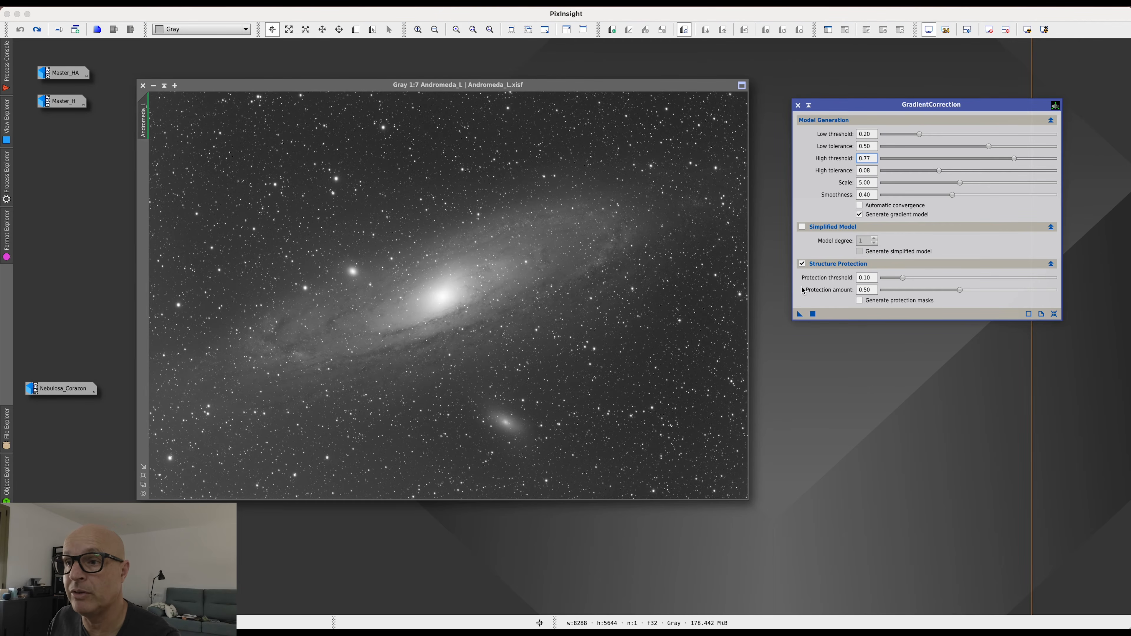
left_click(812, 314)
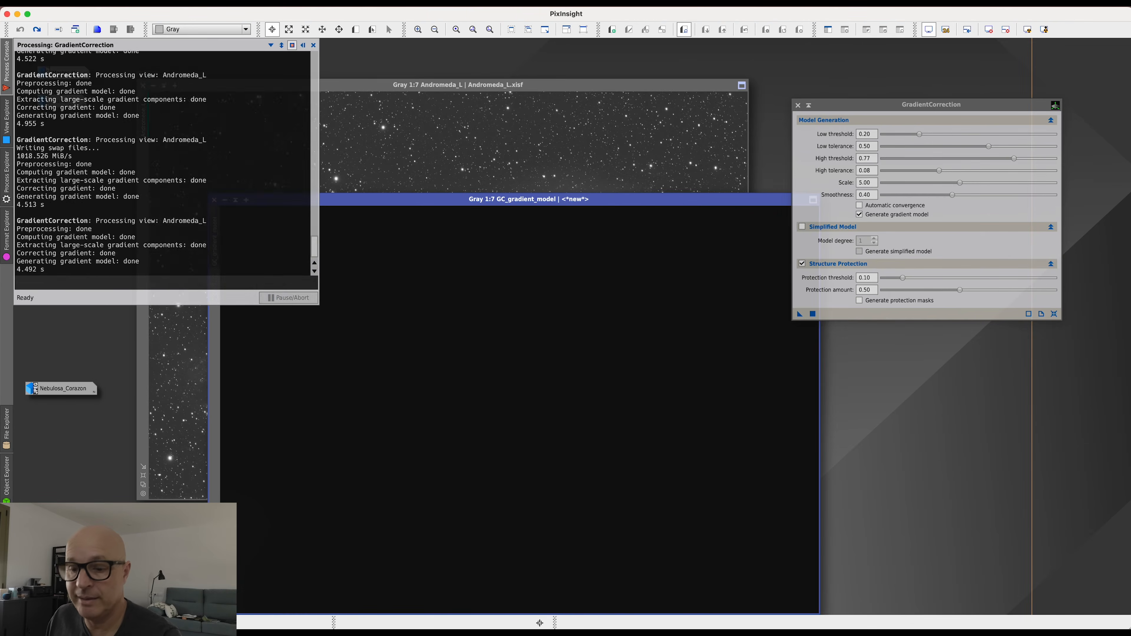
Auto-stretch the new gradient model and position its window over the Andromeda_L image to examine which structures it contains
key("super+a")
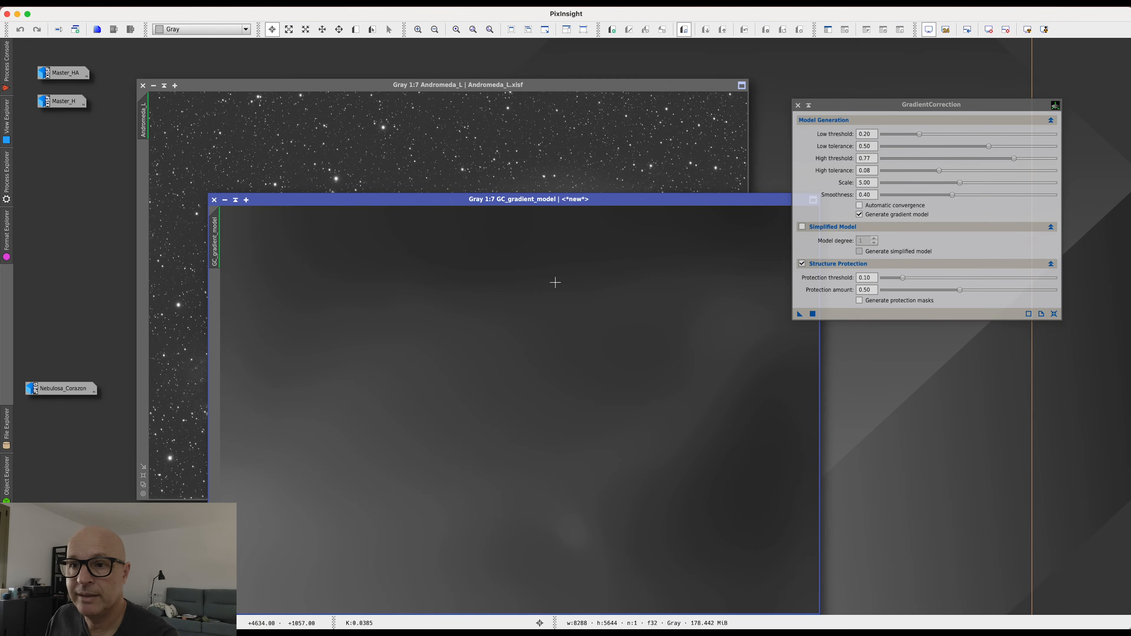
left_click_drag(605, 205, 524, 97)
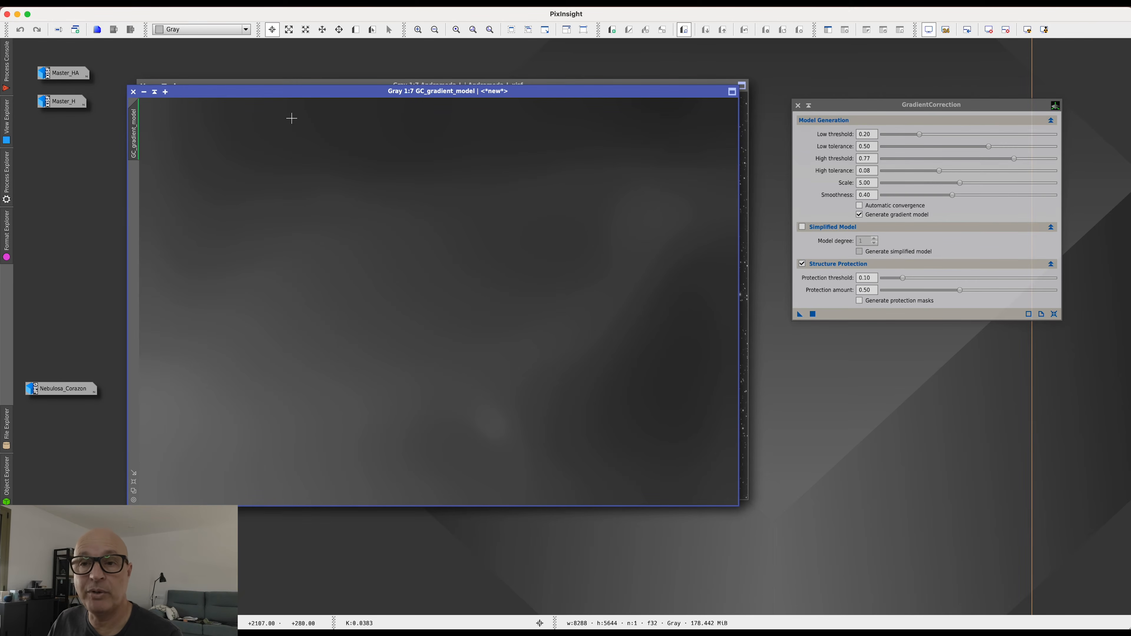
left_click_drag(299, 95, 316, 120)
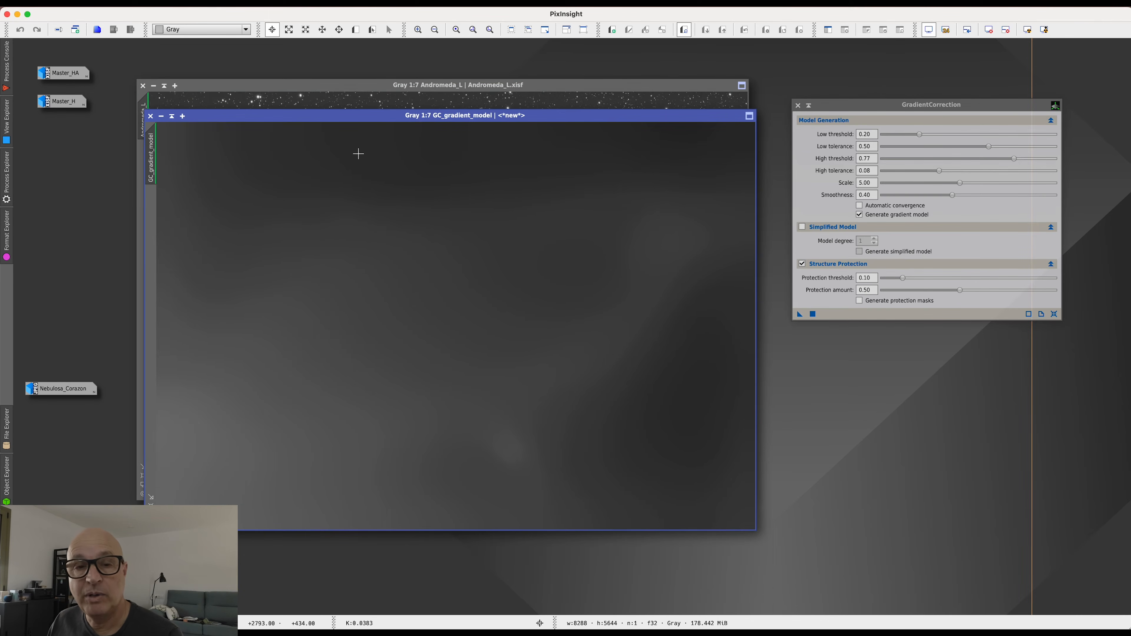
Minimize the gradient model beside the image, undo the correction on Andromeda_L, and reapply it with Structure Protection turned off
left_click(803, 264)
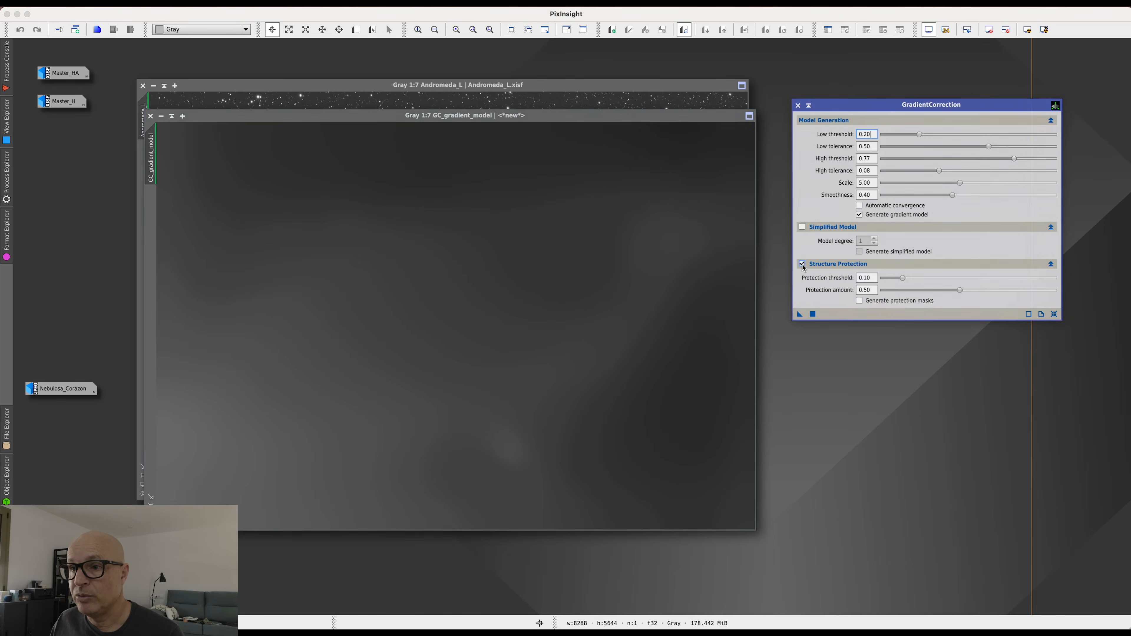
left_click_drag(536, 118, 538, 148)
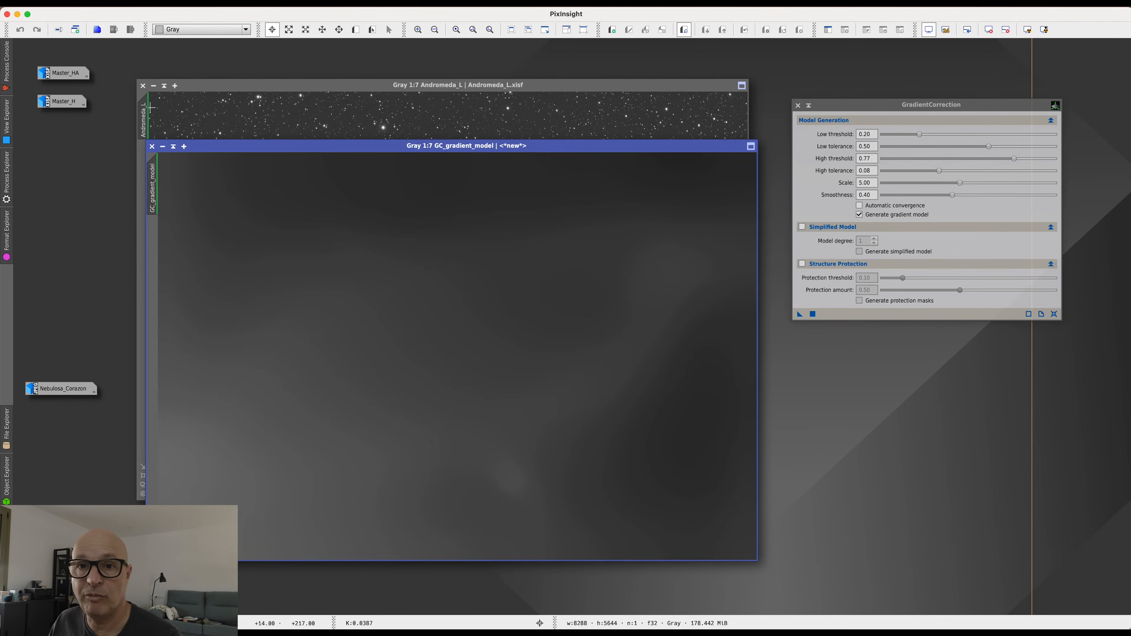
left_click(164, 149)
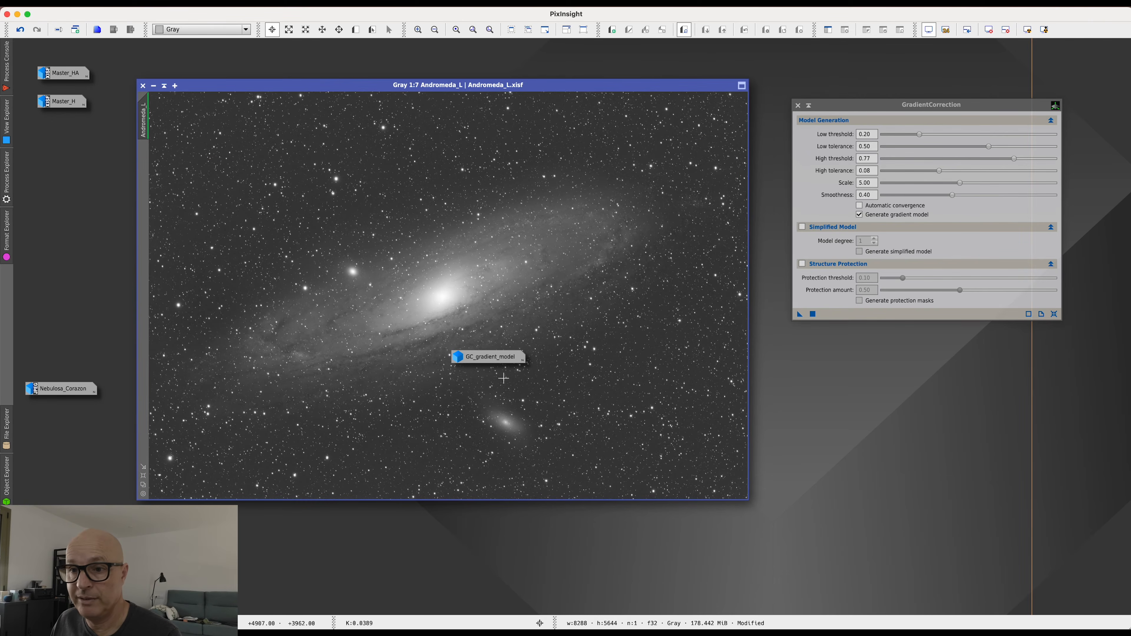
left_click_drag(491, 363, 935, 390)
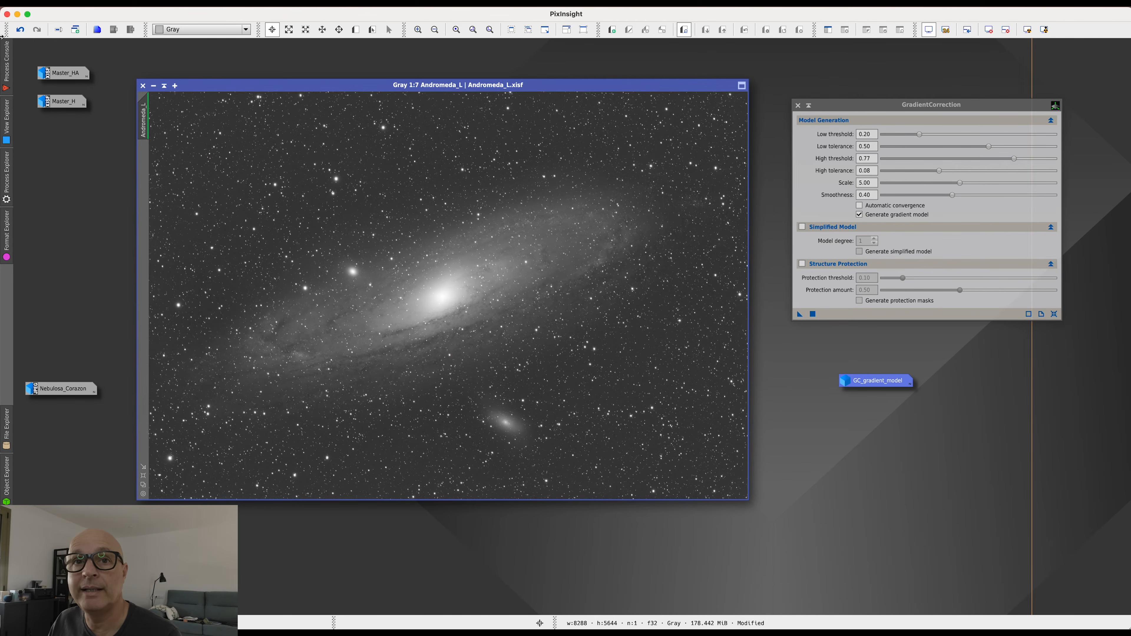
left_click(20, 30)
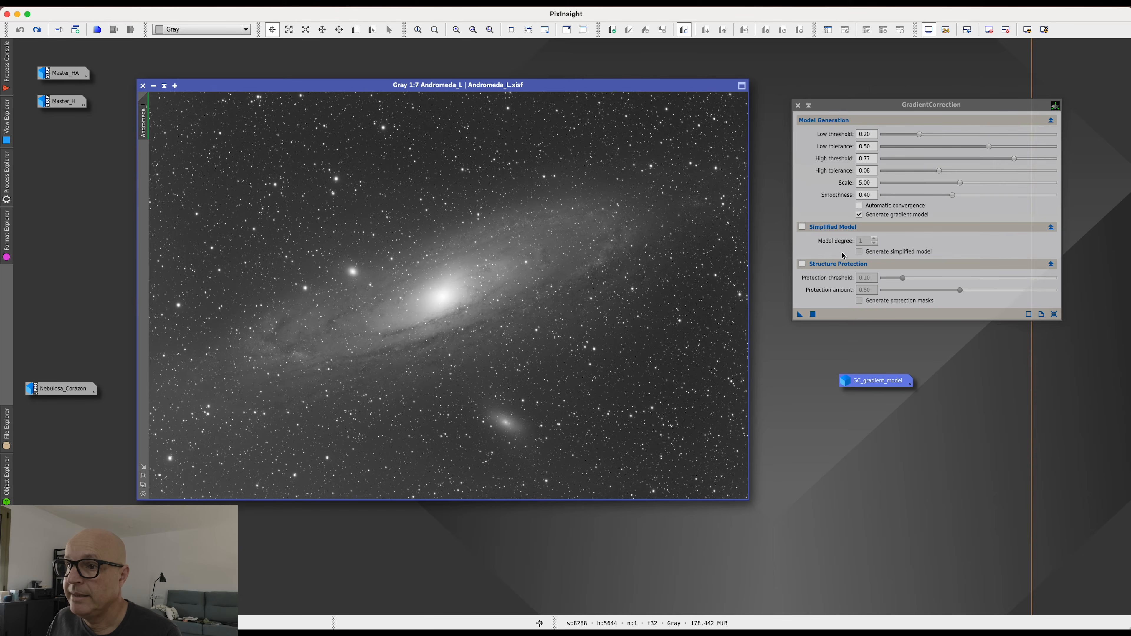
left_click(813, 315)
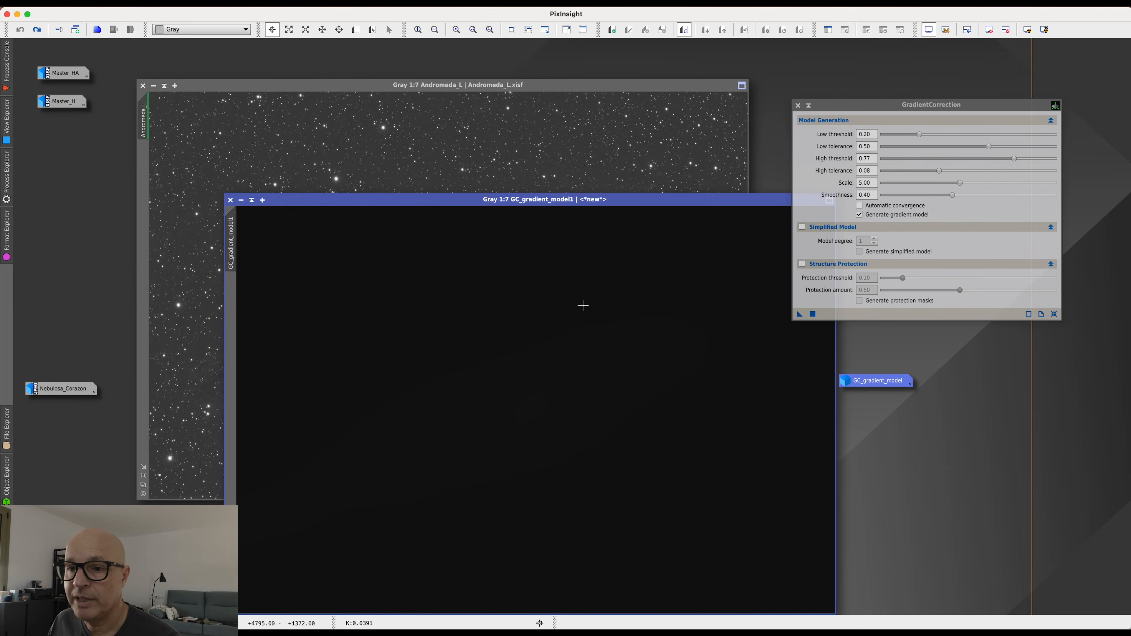
Auto-stretch the gradient model made without Structure Protection, inspect it and the corrected Andromeda_L image, and undo the correction
key("super+a")
left_click_drag(624, 201, 543, 150)
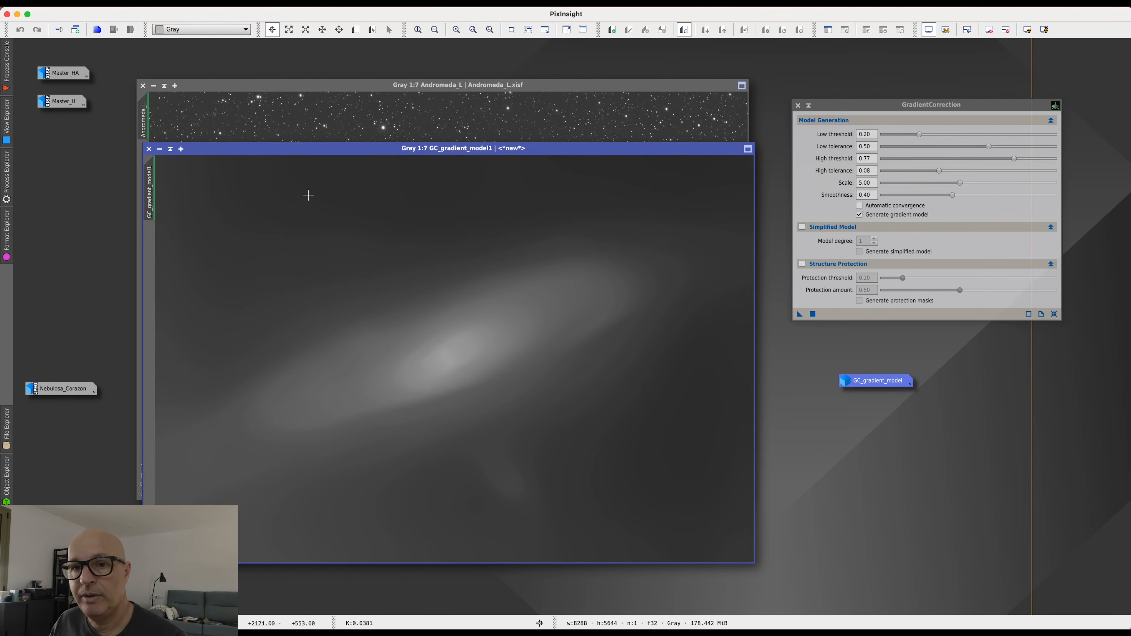
left_click(285, 130)
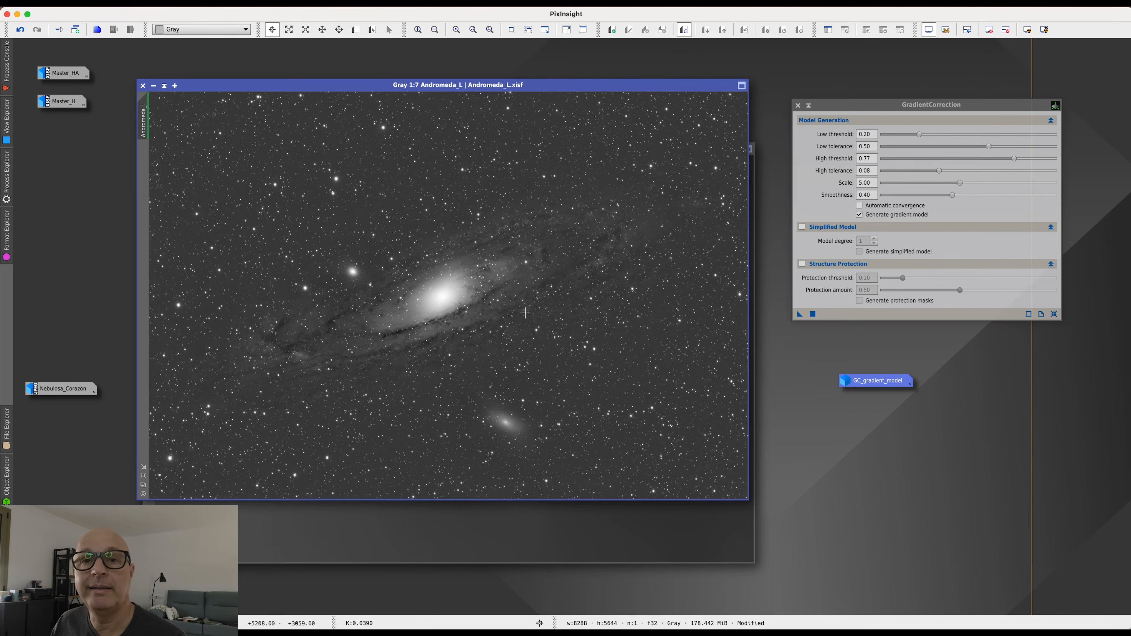
left_click(20, 29)
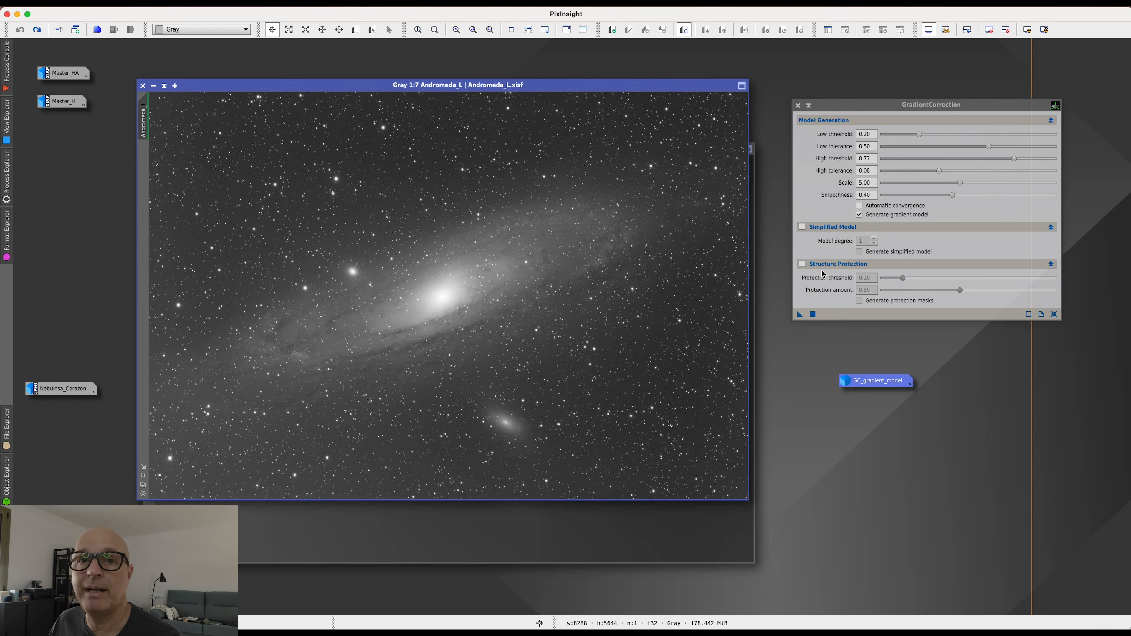
Compare the gradient models generated without and with Structure Protection, closing each window after viewing it
left_click(702, 537)
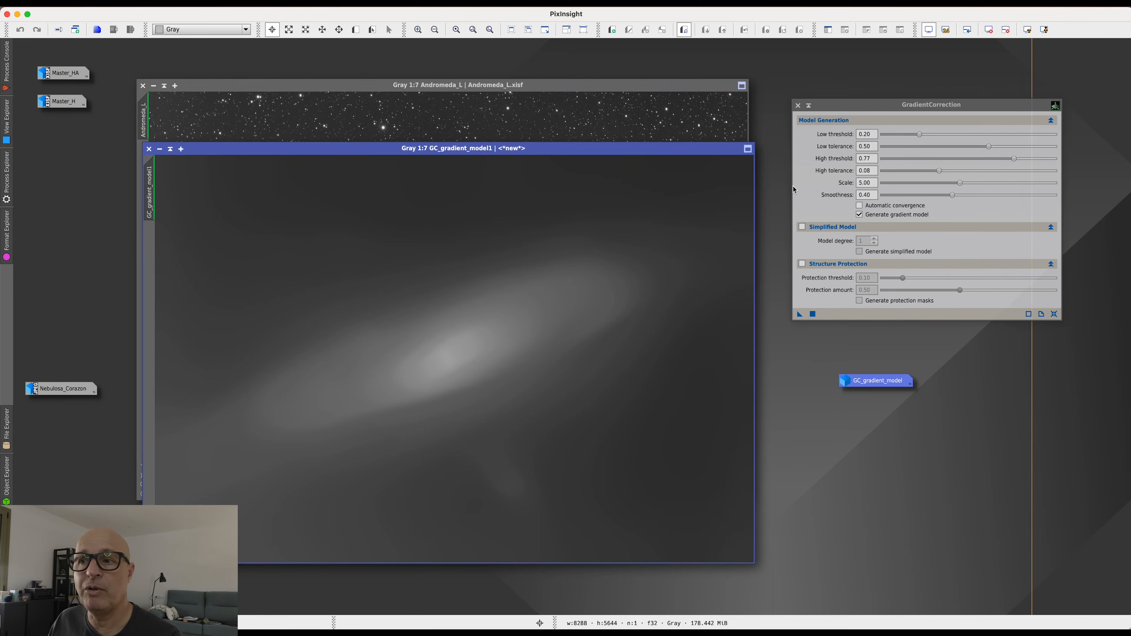
left_click(149, 148)
double_click(873, 382)
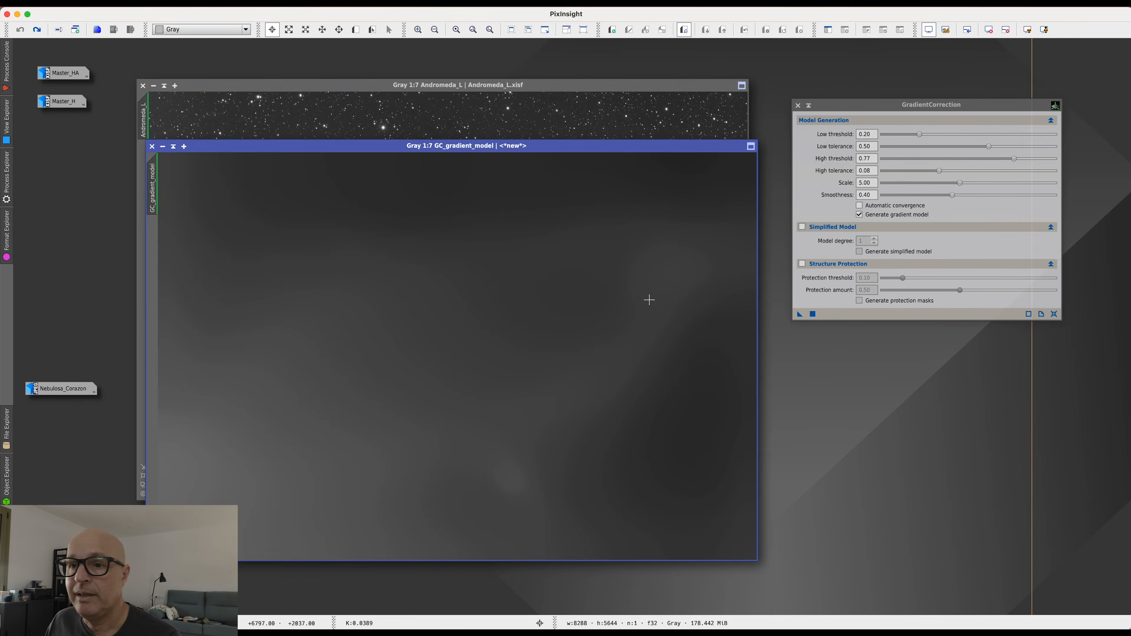
left_click(151, 146)
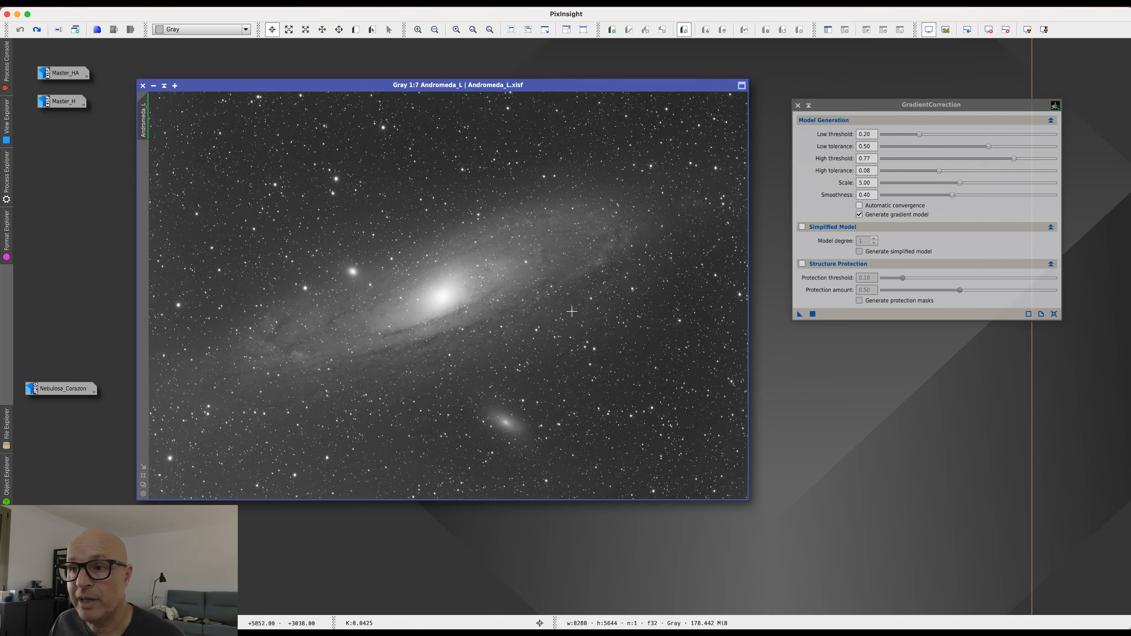
Apply GradientCorrection to Andromeda_L with Structure Protection and Automatic convergence turned on, and examine the auto-stretched gradient model
left_click(803, 265)
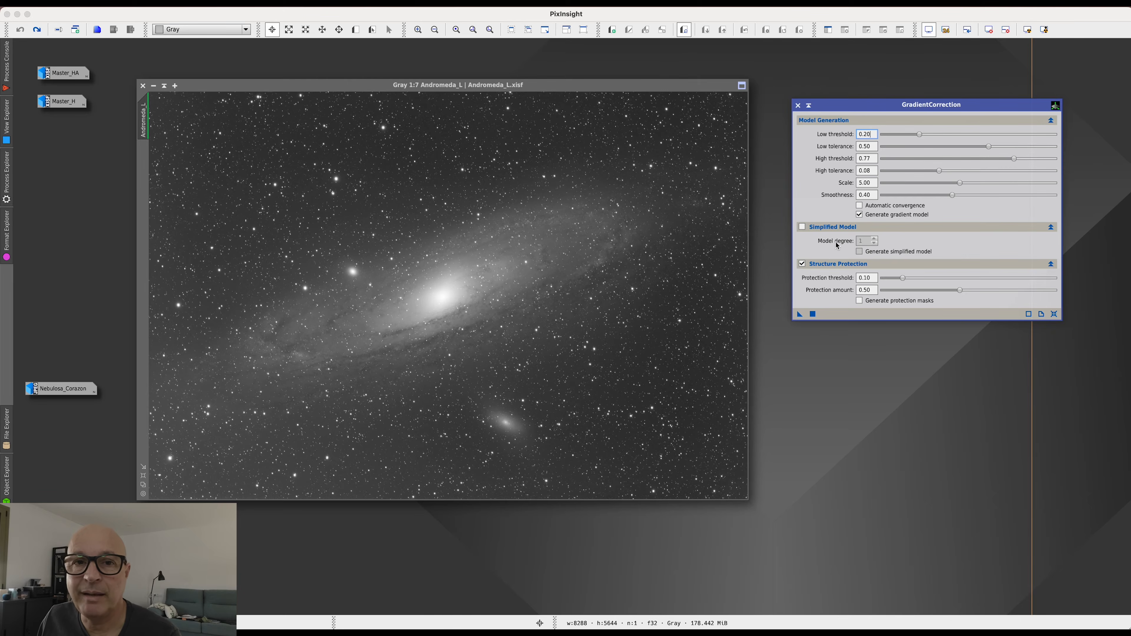
mouse_move(837, 245)
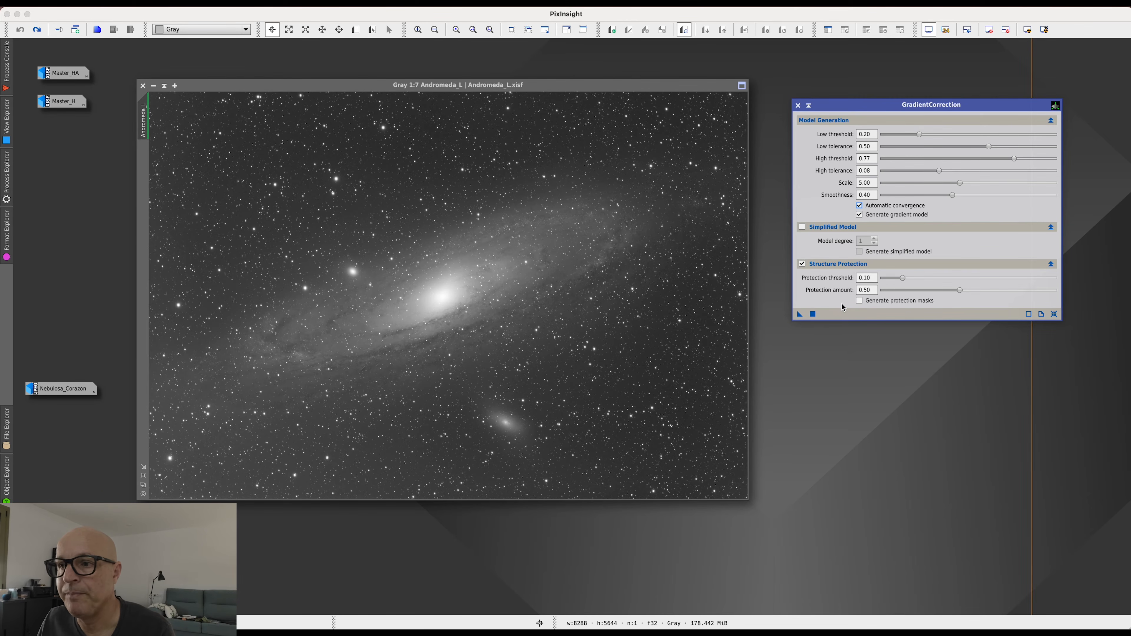
left_click(813, 314)
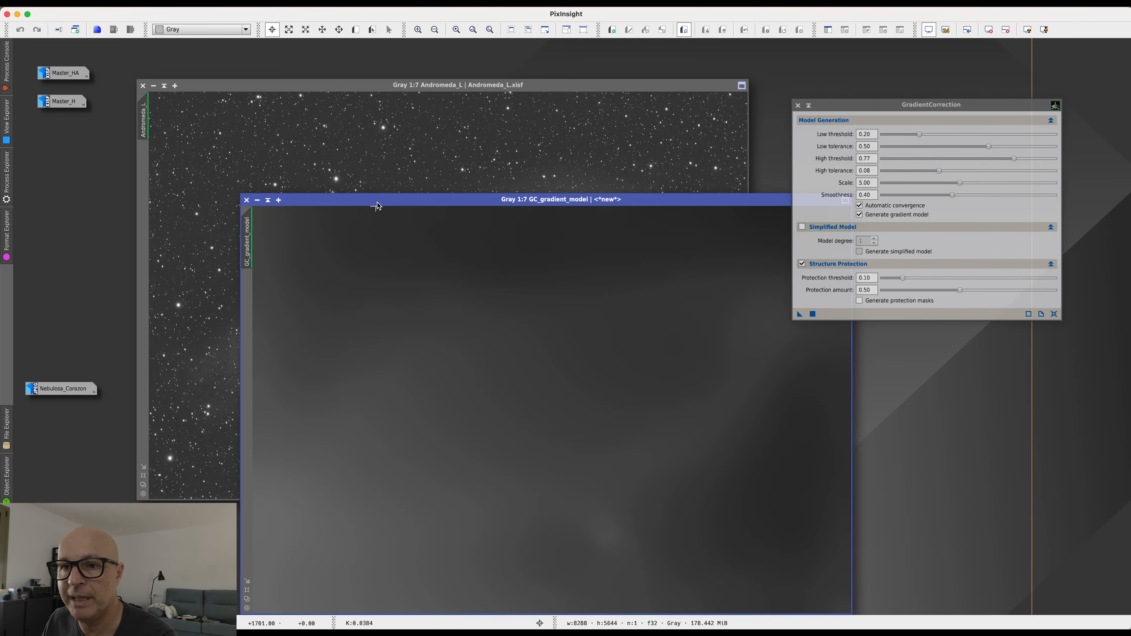
left_click_drag(374, 201, 298, 129)
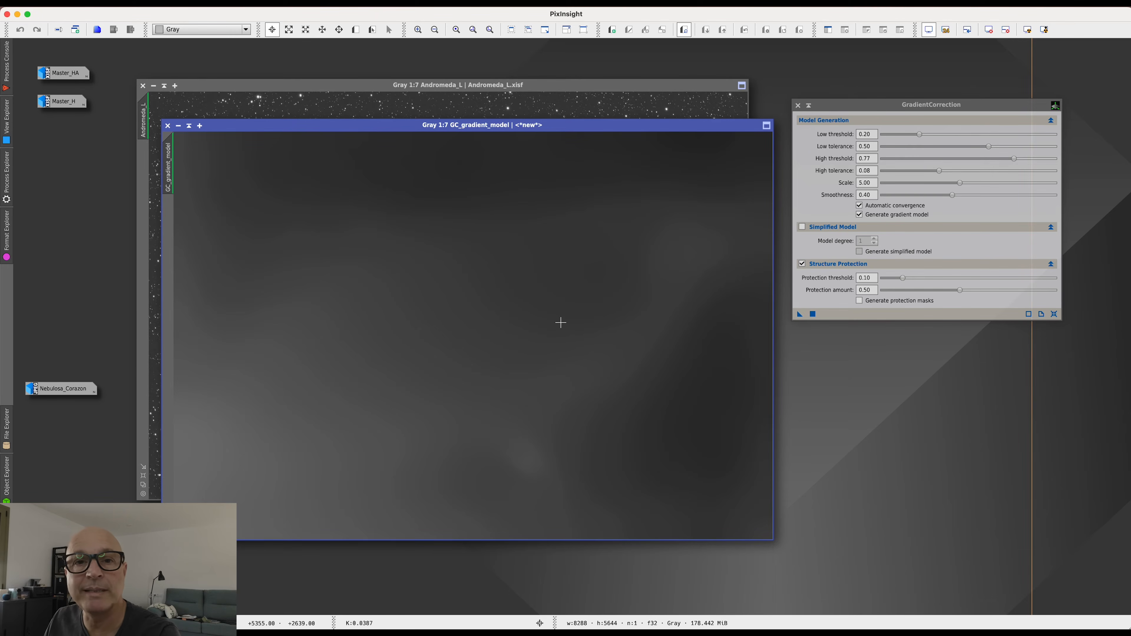
Close the Andromeda_L gradient model and undo the last gradient correction on Andromeda_L
left_click(168, 126)
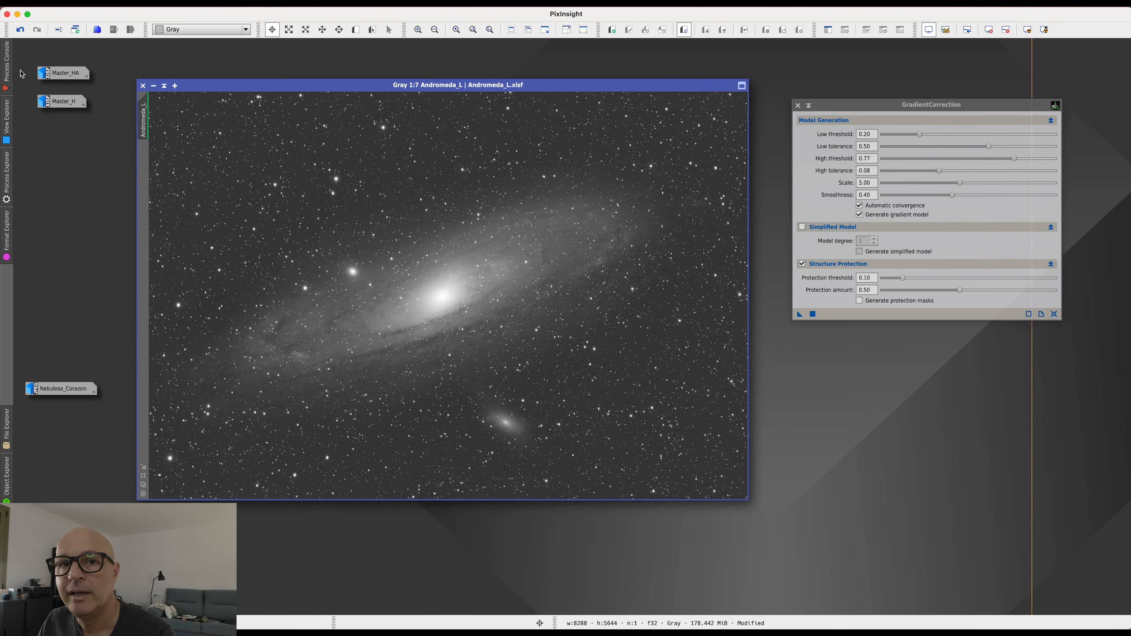
left_click(8, 74)
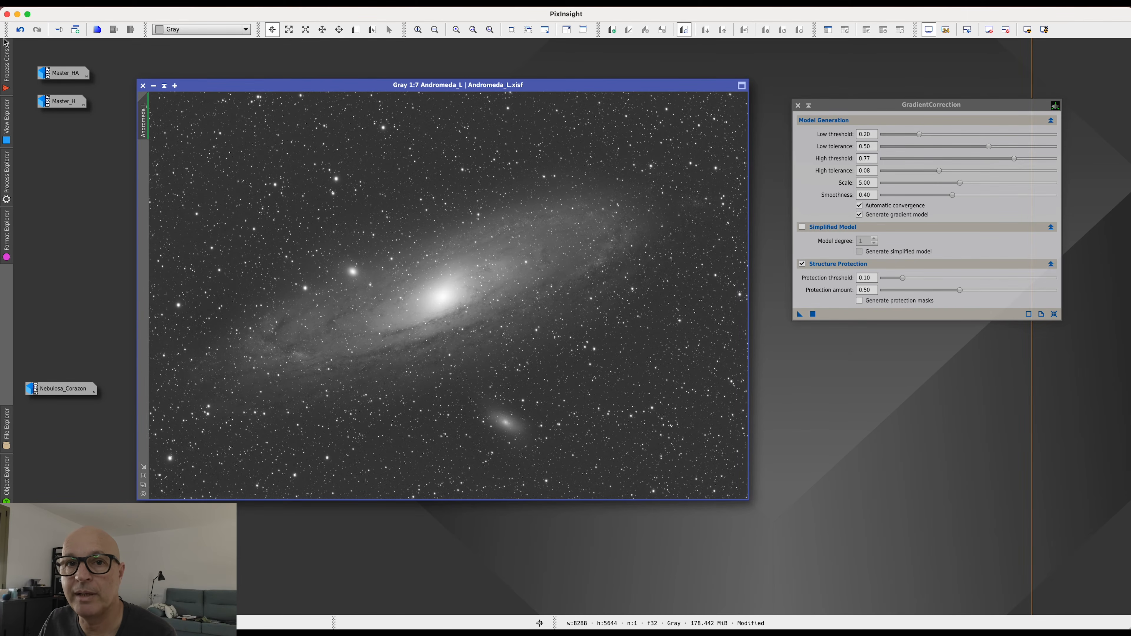
left_click(20, 29)
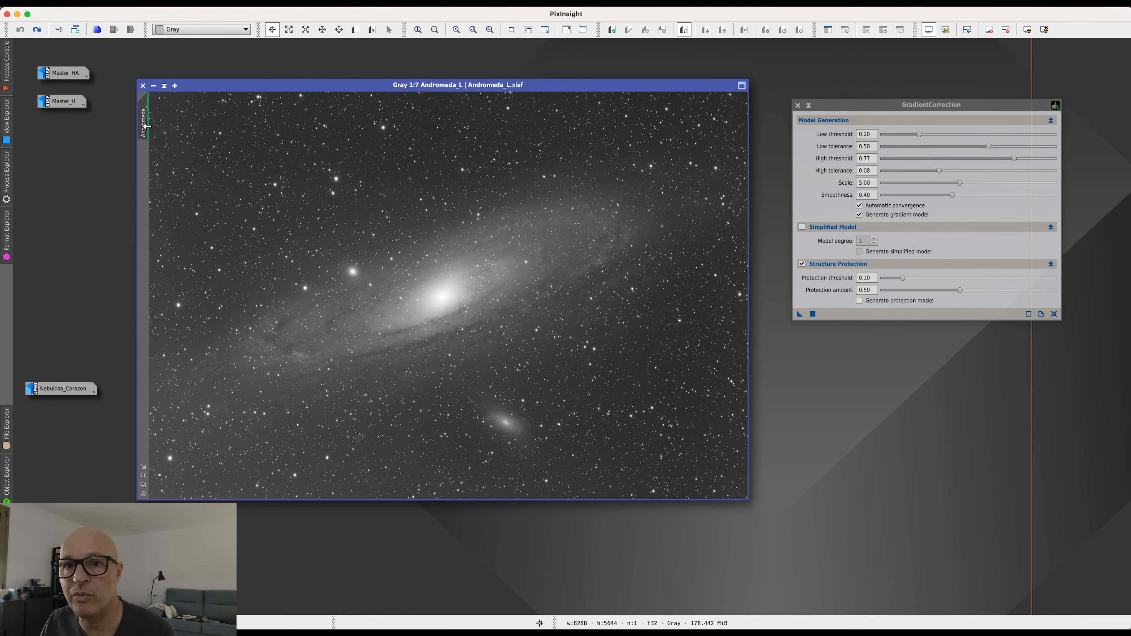
Duplicate Andromeda_L and apply GradientCorrection to the clone with Automatic convergence on and to the original with it off
left_click_drag(146, 127, 129, 168)
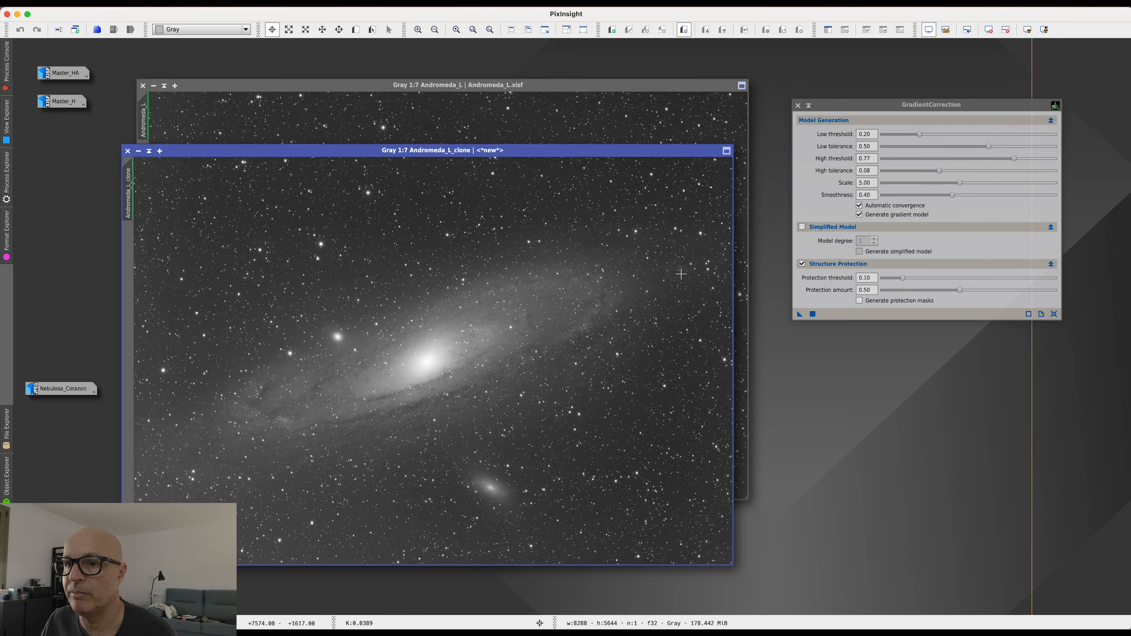
left_click(813, 314)
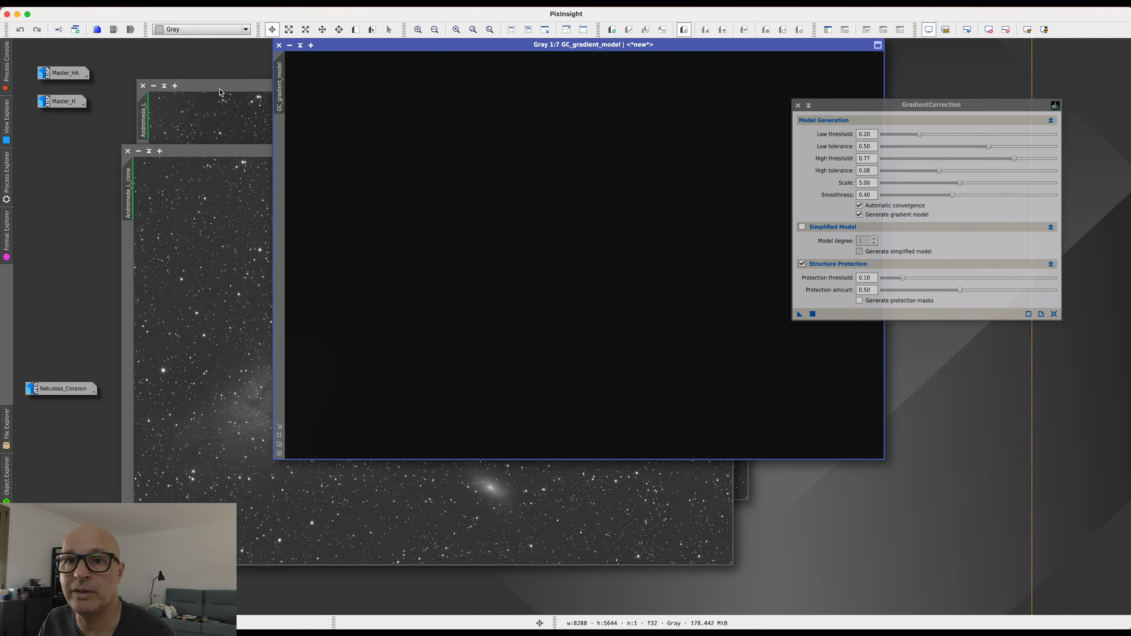
left_click(228, 88)
left_click(860, 206)
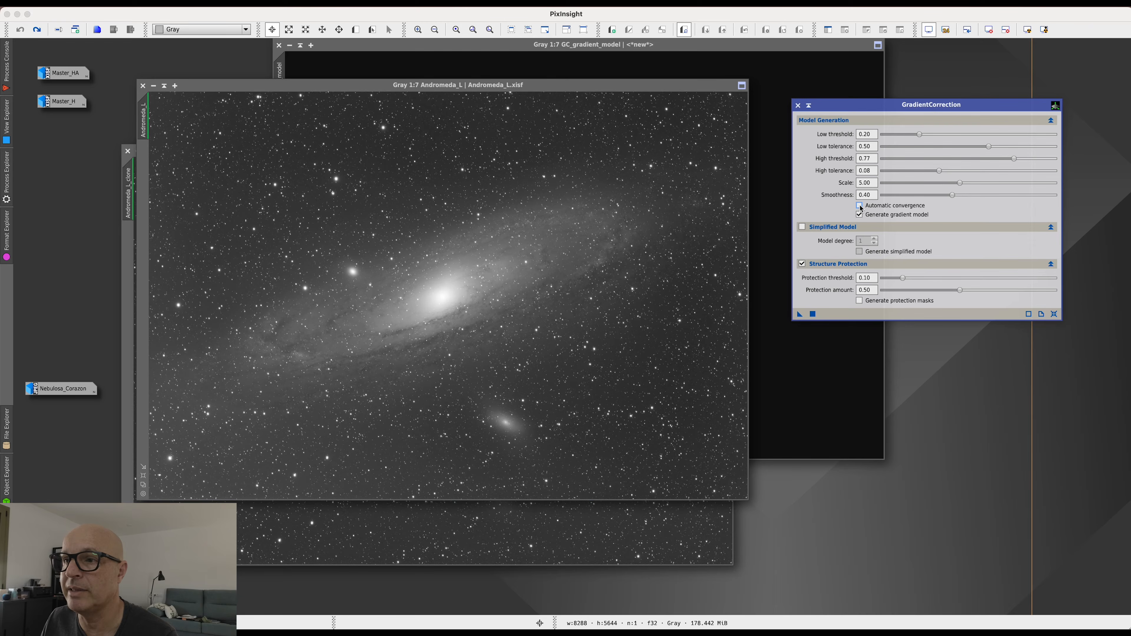
left_click(814, 314)
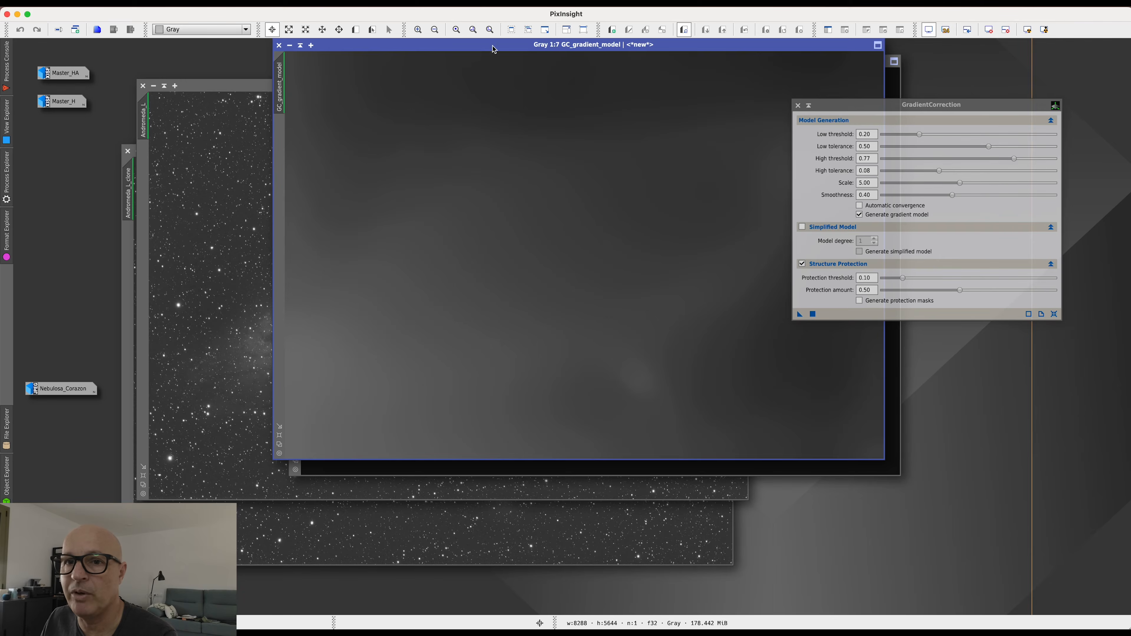
Compare the auto-stretched gradient models made with and without Automatic convergence side by side, and close both
left_click_drag(493, 45, 265, 189)
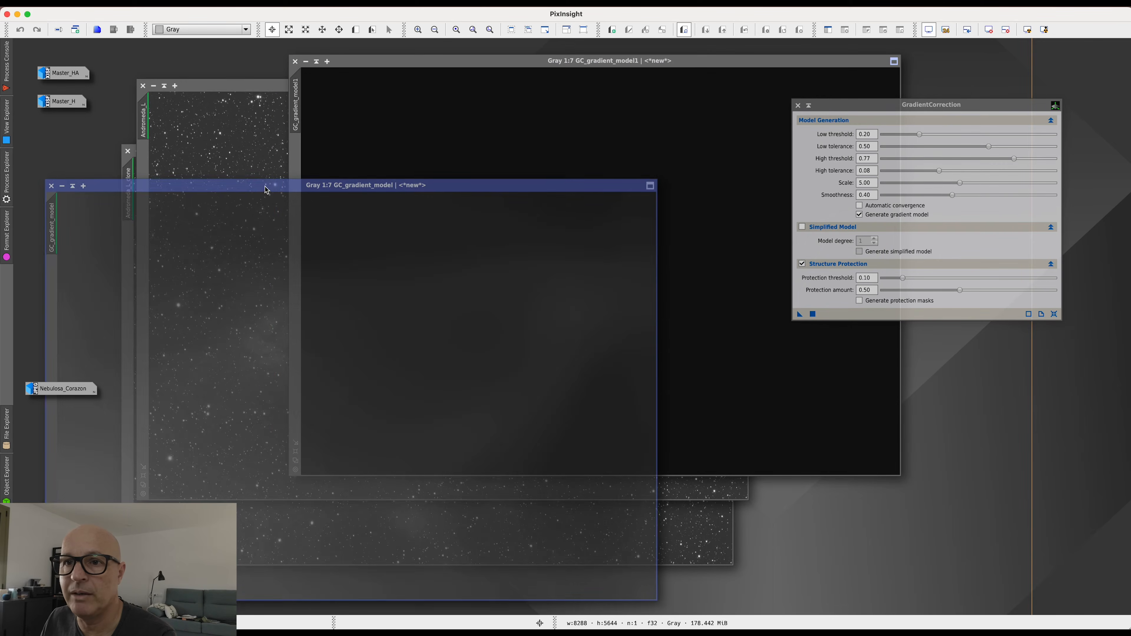
left_click(451, 92)
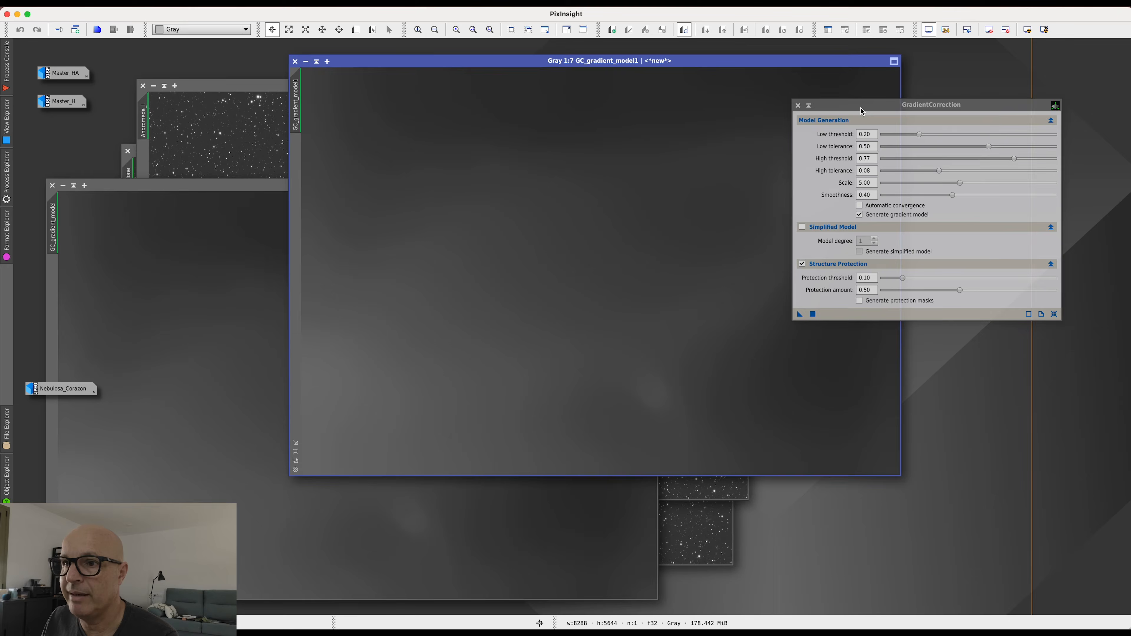
left_click_drag(861, 111, 956, 134)
left_click_drag(540, 65, 502, 59)
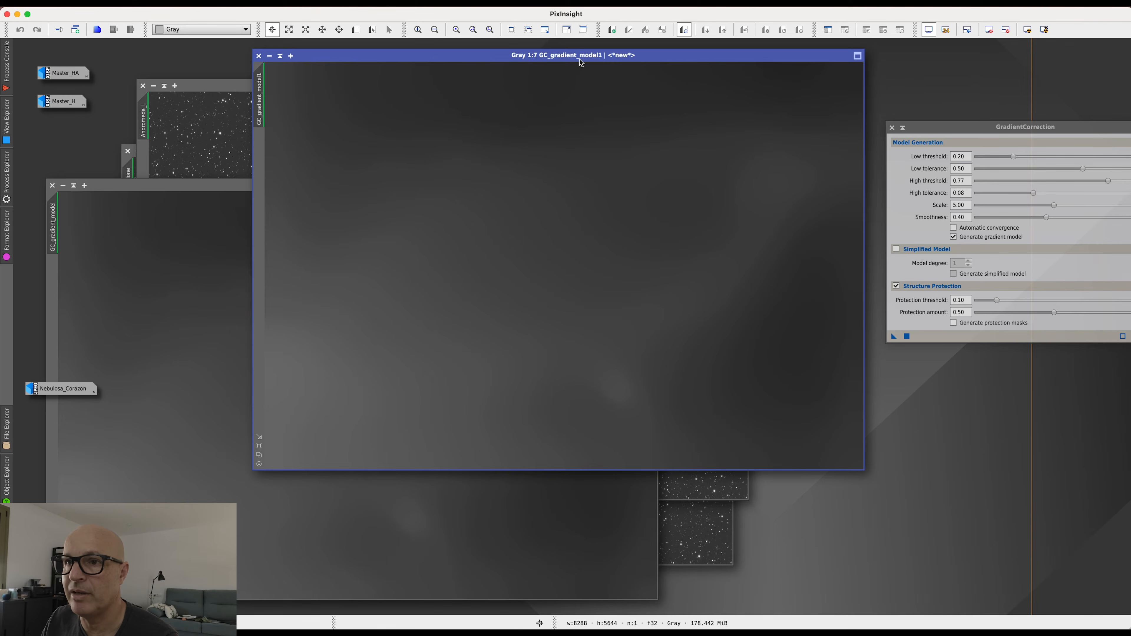
left_click_drag(487, 62, 868, 203)
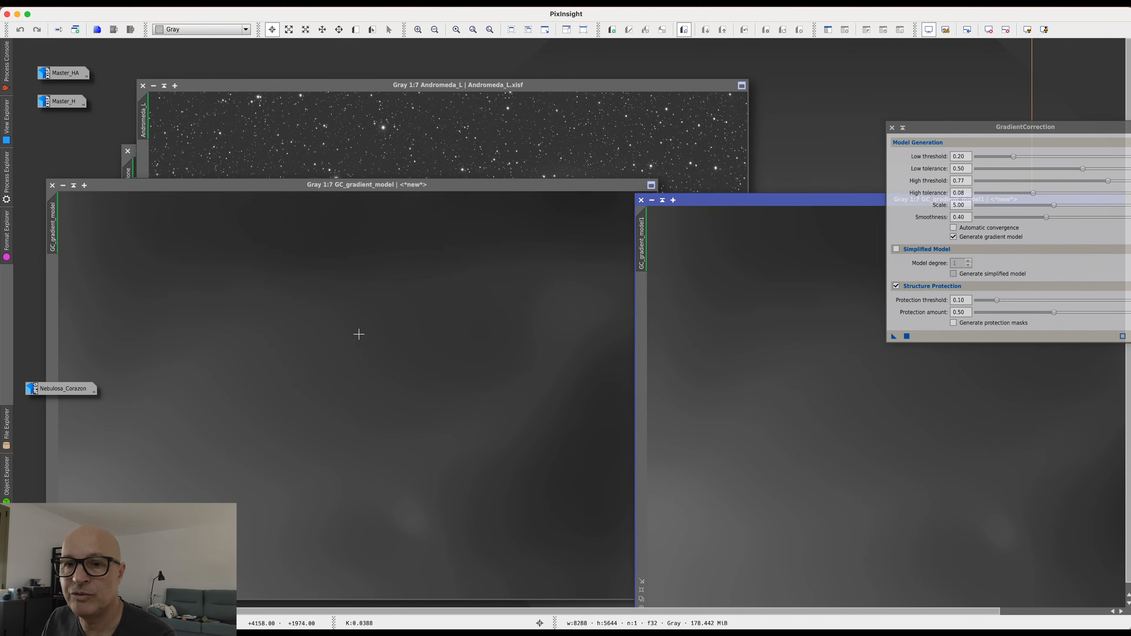
left_click(52, 186)
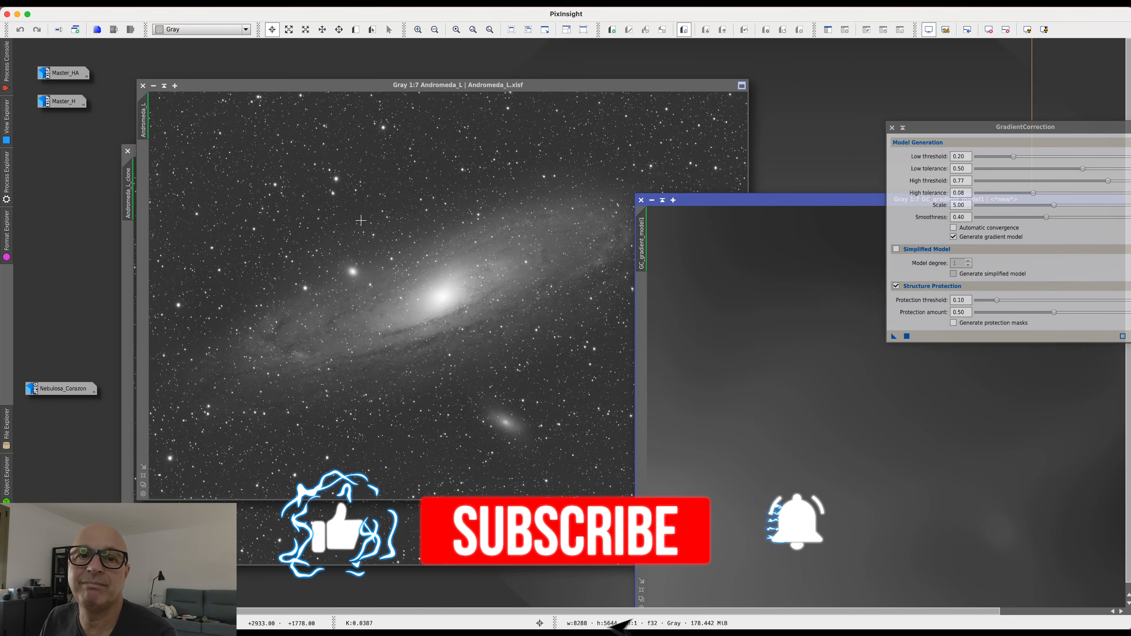
left_click(642, 200)
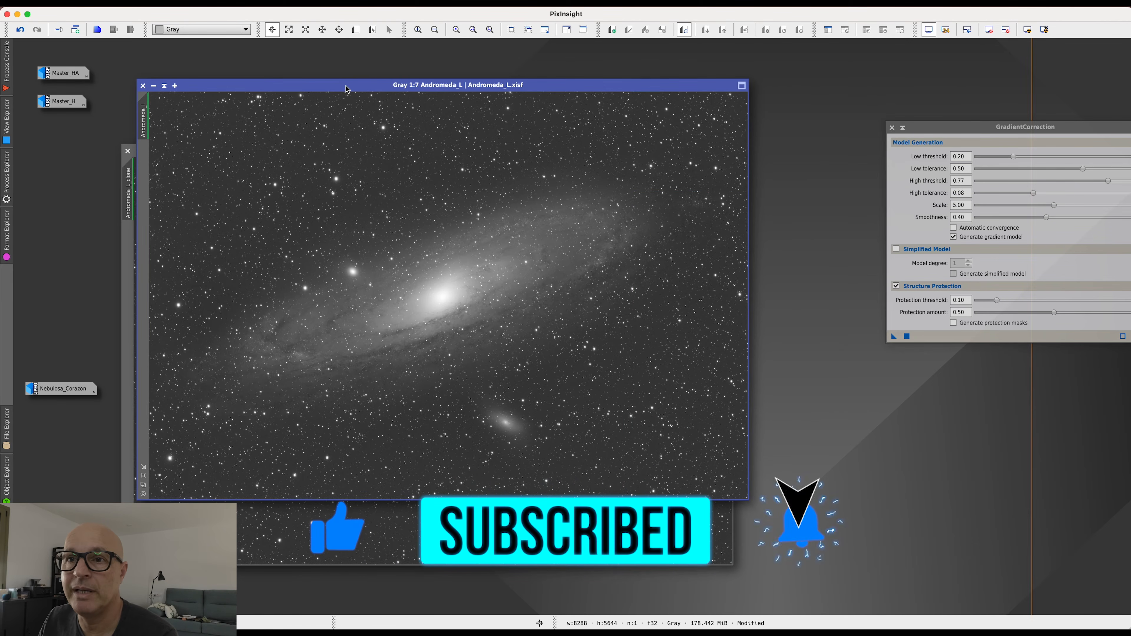
Place the corrected Andromeda_L clone beside Andromeda_L and compare the two results
mouse_move(349, 85)
left_mouse_down()
mouse_move(548, 78)
mouse_move(469, 129)
mouse_move(319, 109)
left_mouse_up()
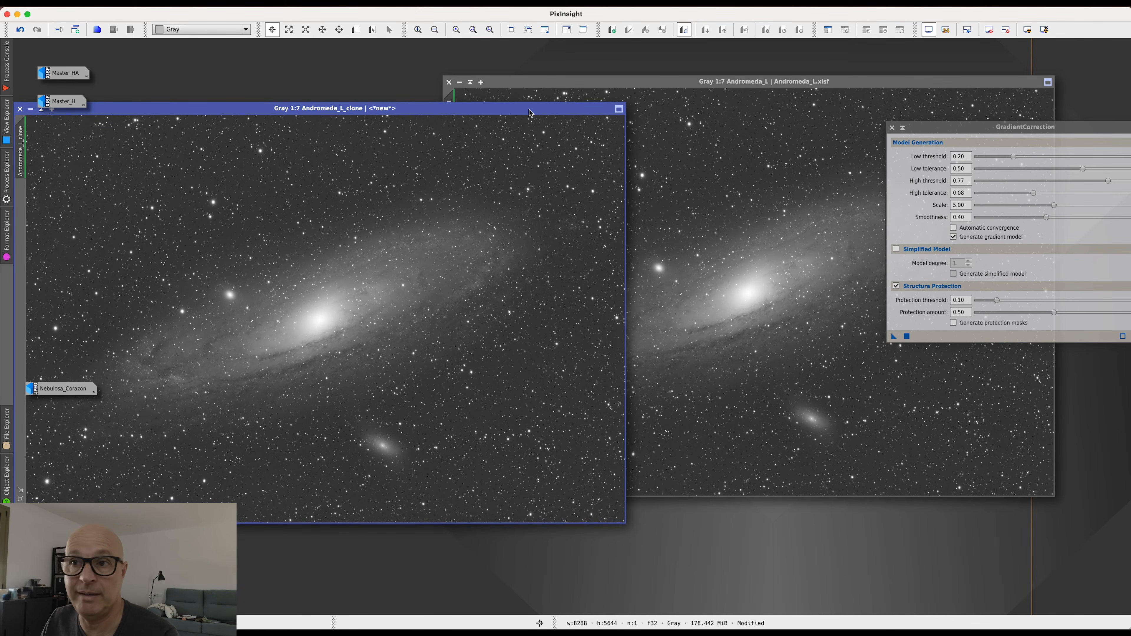
left_click_drag(531, 110, 613, 110)
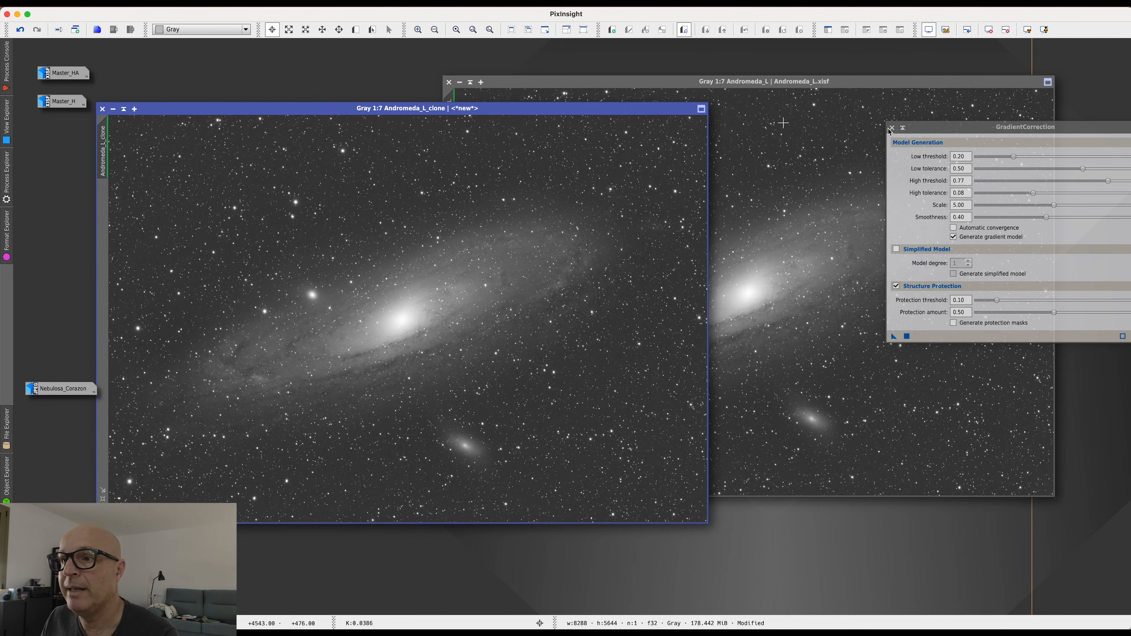
left_click_drag(985, 129, 879, 130)
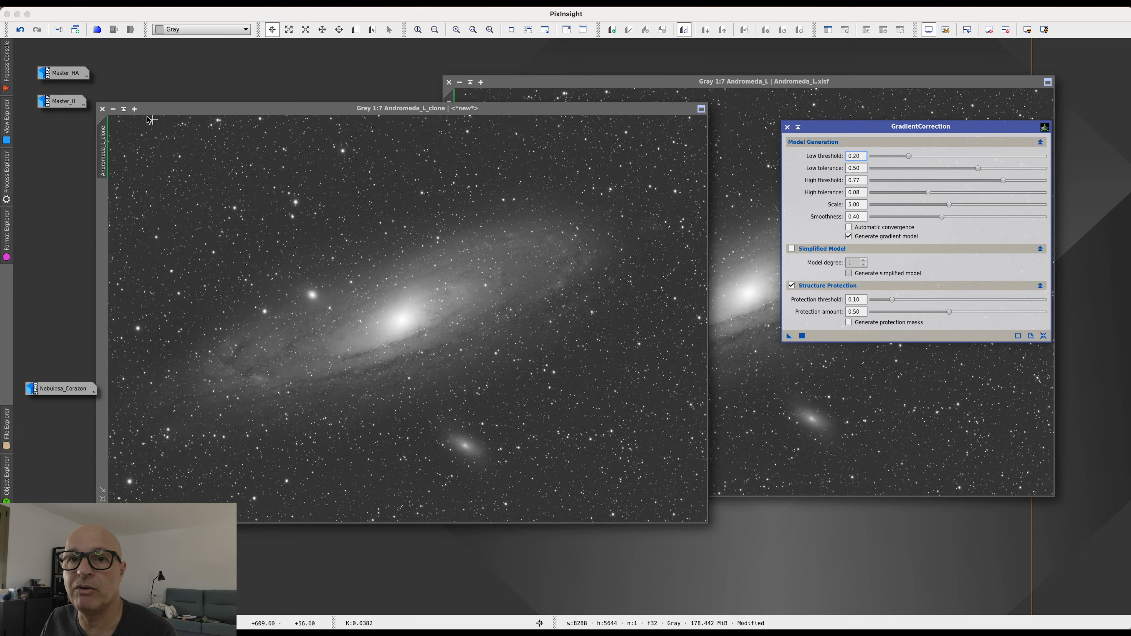
Discard the Andromeda_L clone without saving, and undo the correction on Andromeda_L before minimizing it
left_click(102, 109)
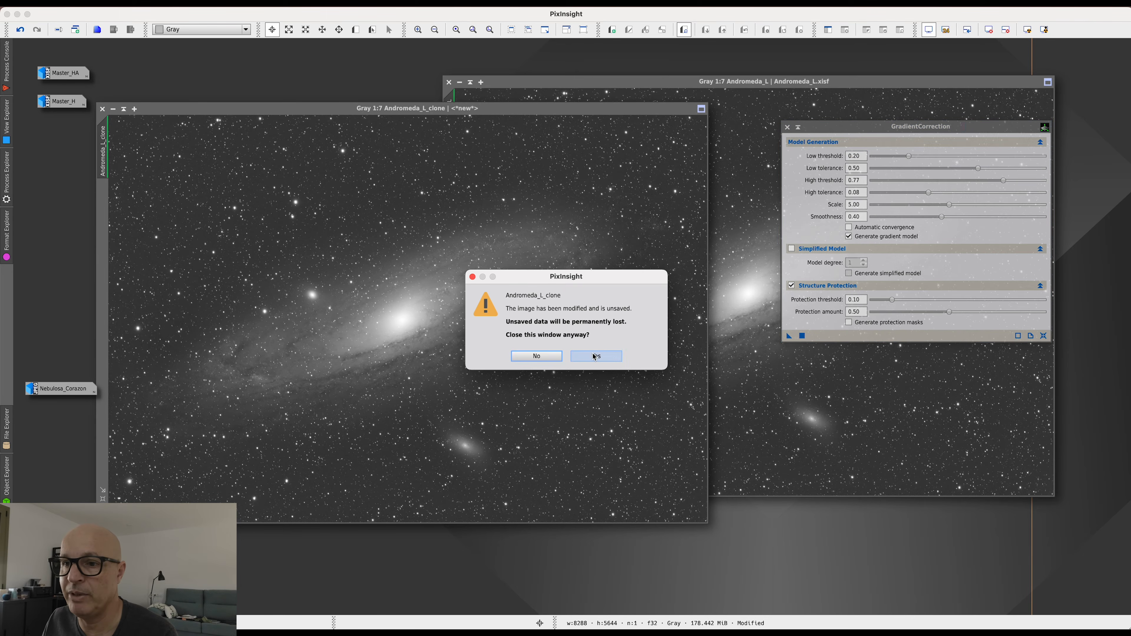
left_click(596, 356)
left_click_drag(646, 86, 475, 87)
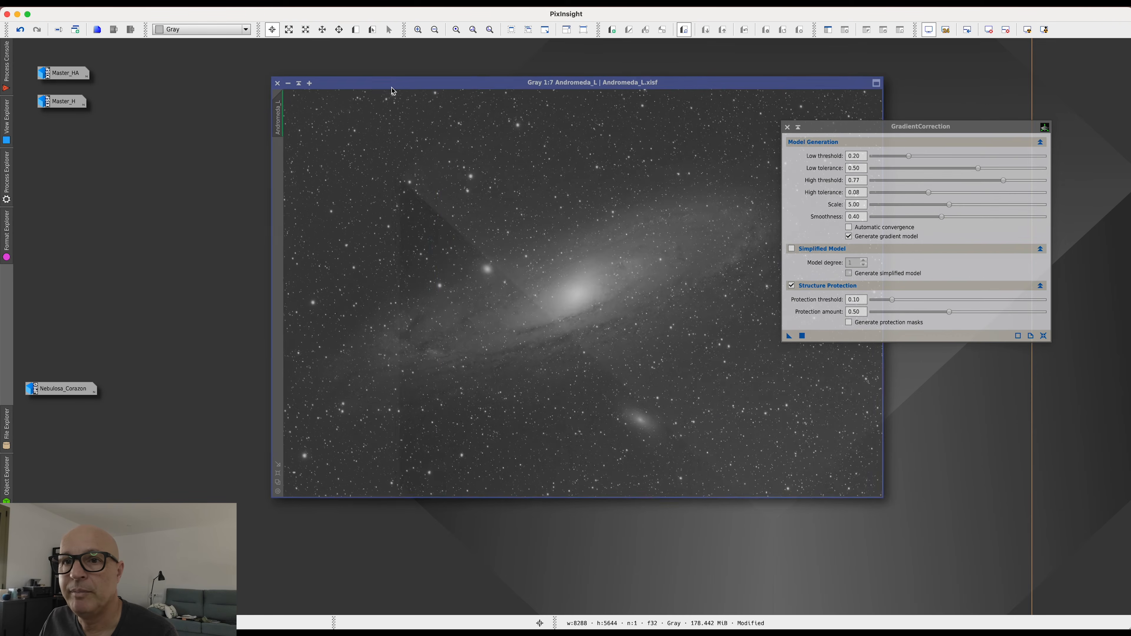
left_click(20, 29)
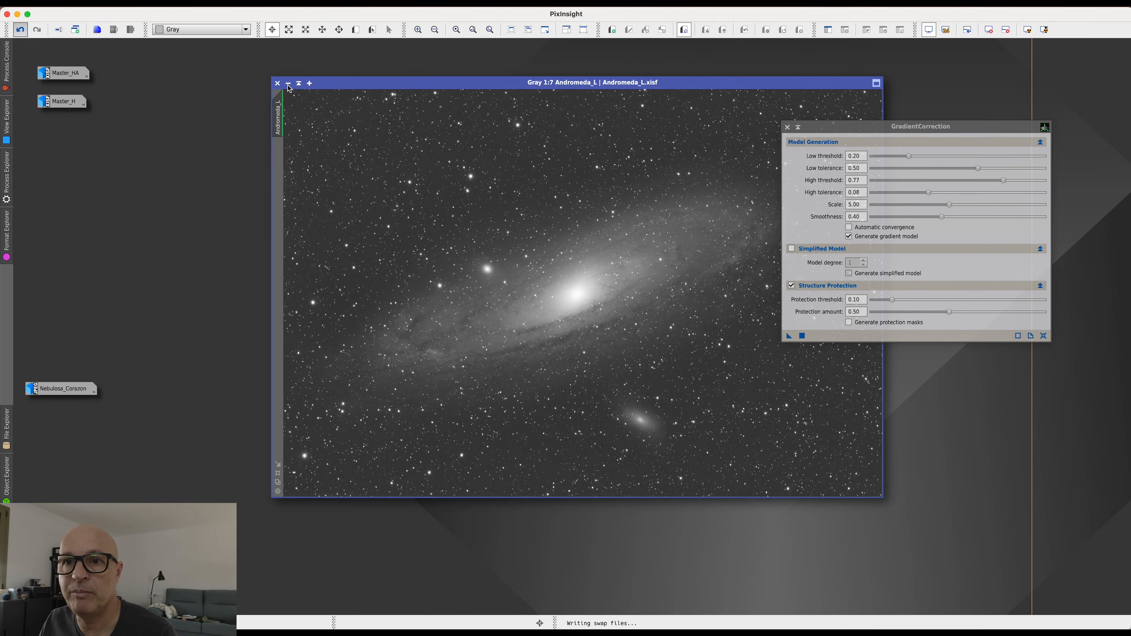
left_click(288, 84)
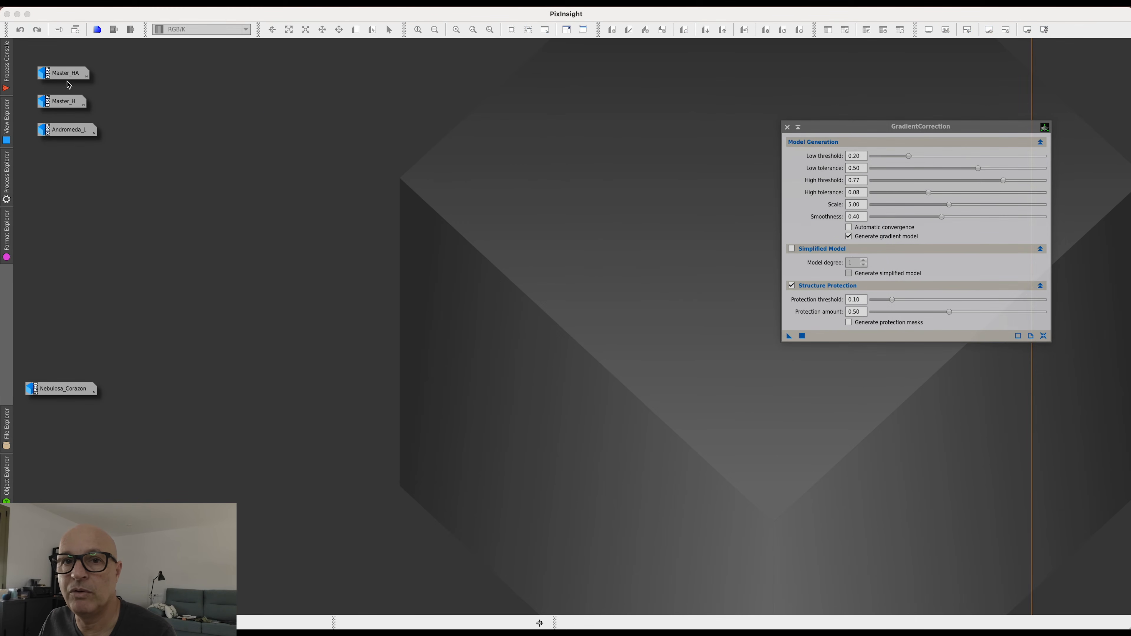
Restore the Master_H image and position its window beside the GradientCorrection dialog
double_click(66, 103)
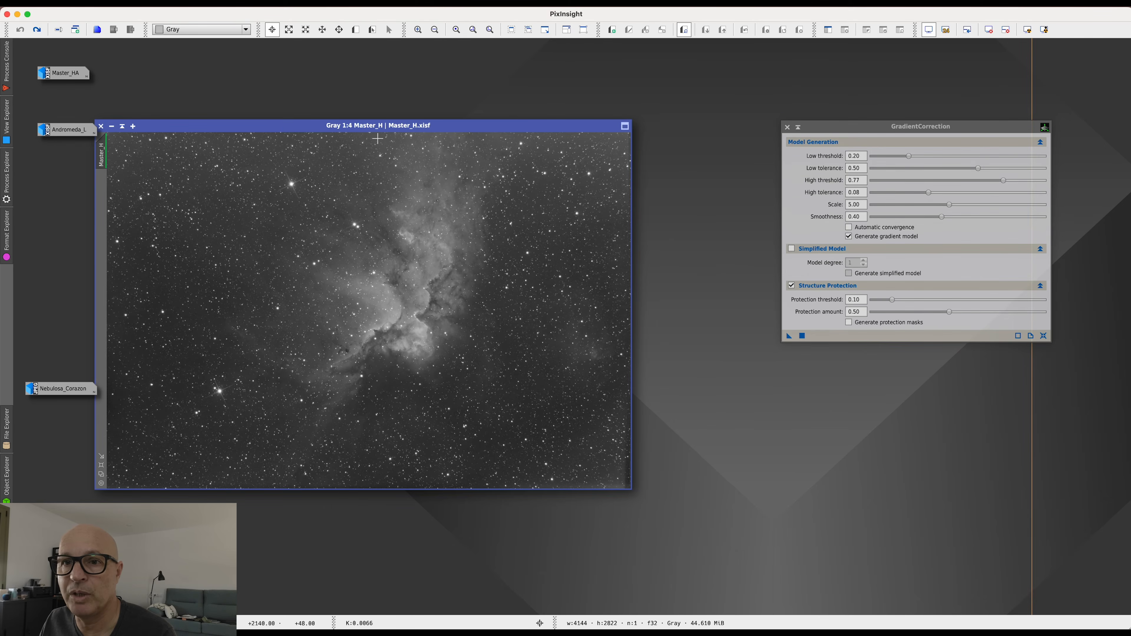
left_click_drag(272, 129, 372, 116)
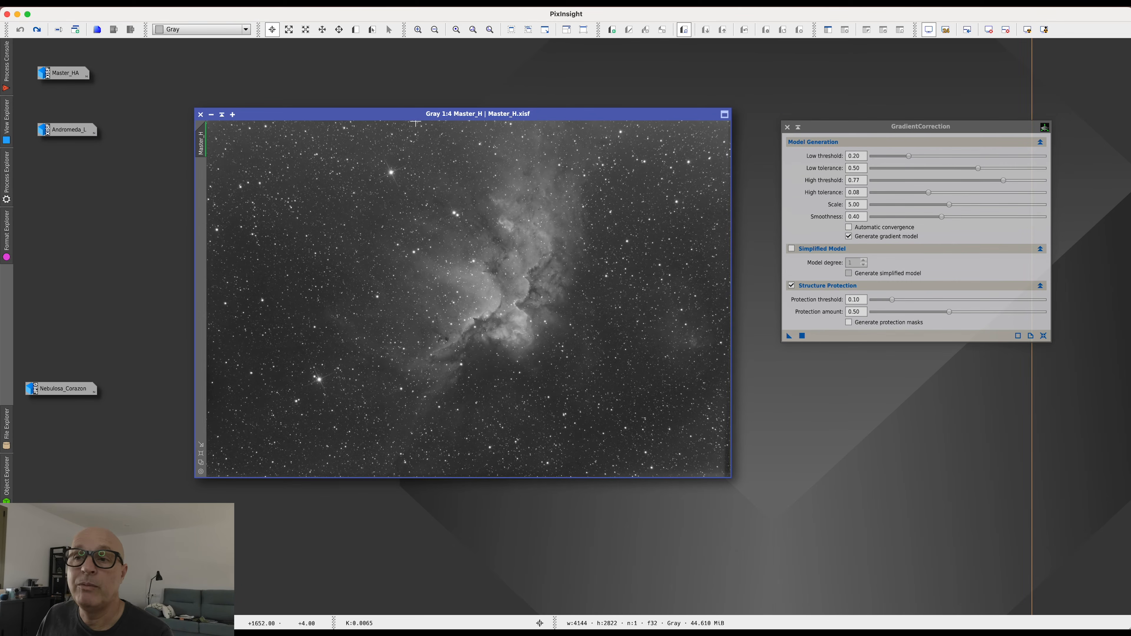
left_click_drag(559, 119, 529, 101)
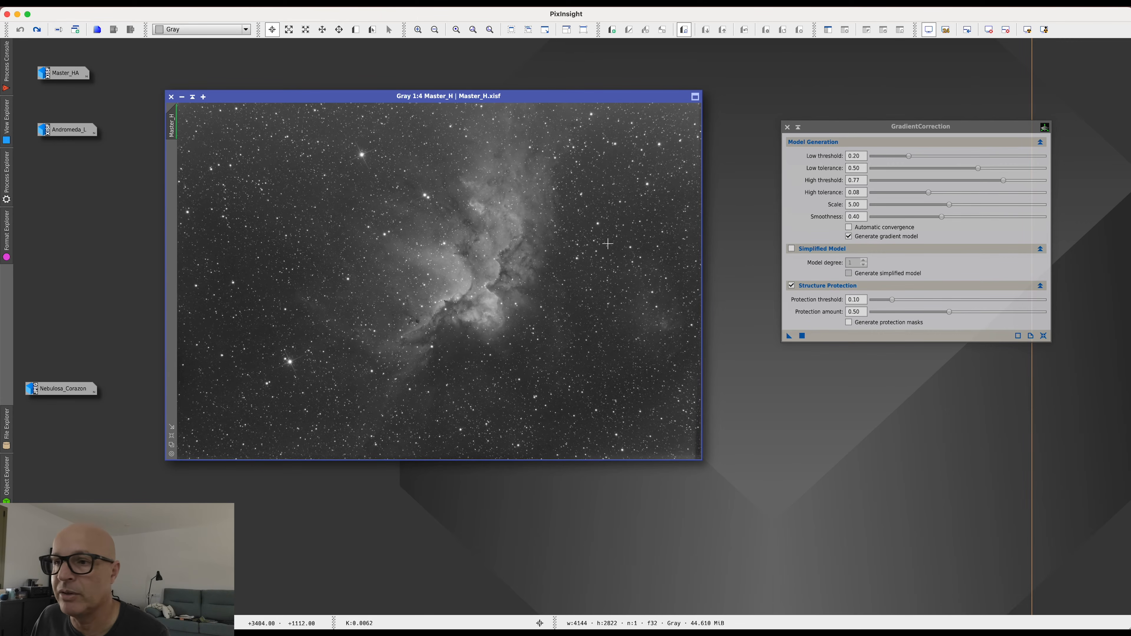
Reset GradientCorrection to its default parameters and apply it to Master_H with Structure Protection turned off
left_click(1042, 335)
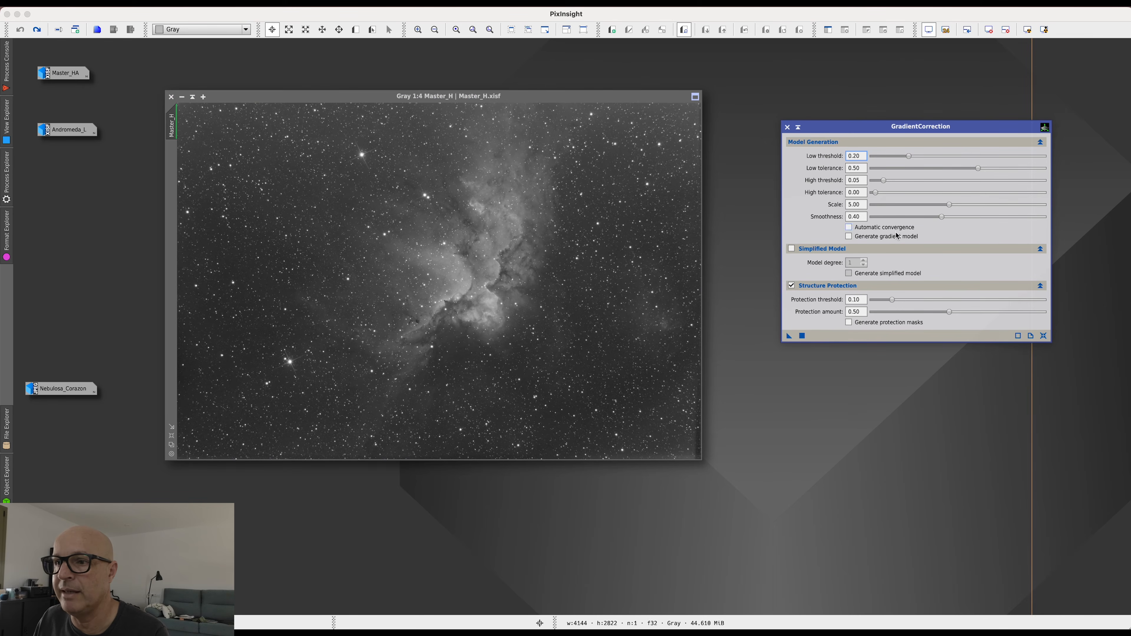
left_click(791, 285)
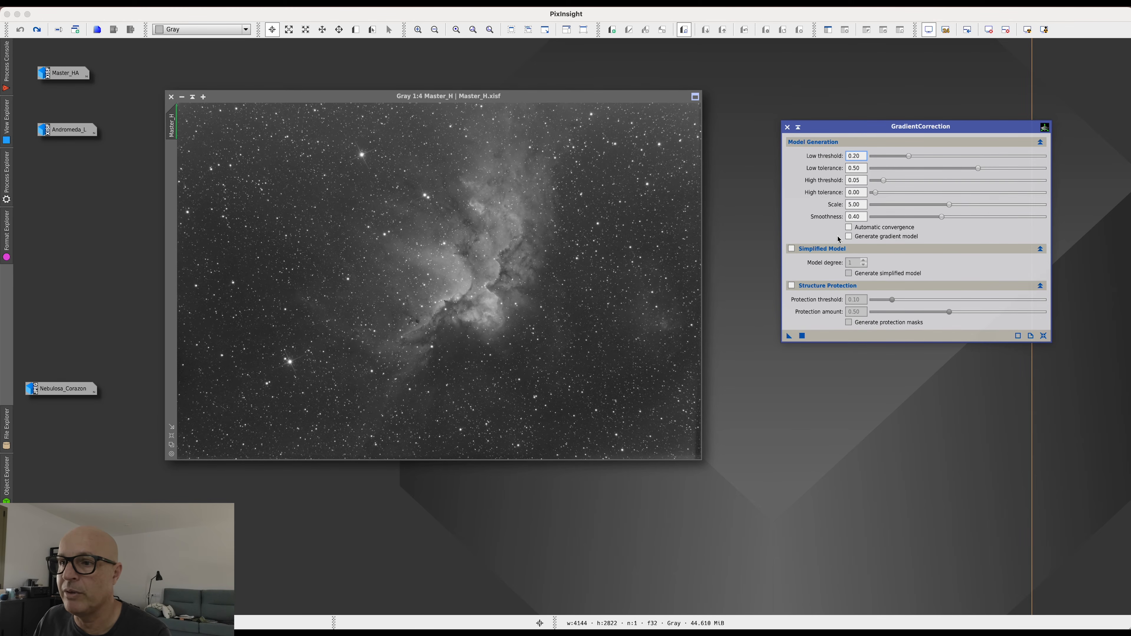
left_click(802, 336)
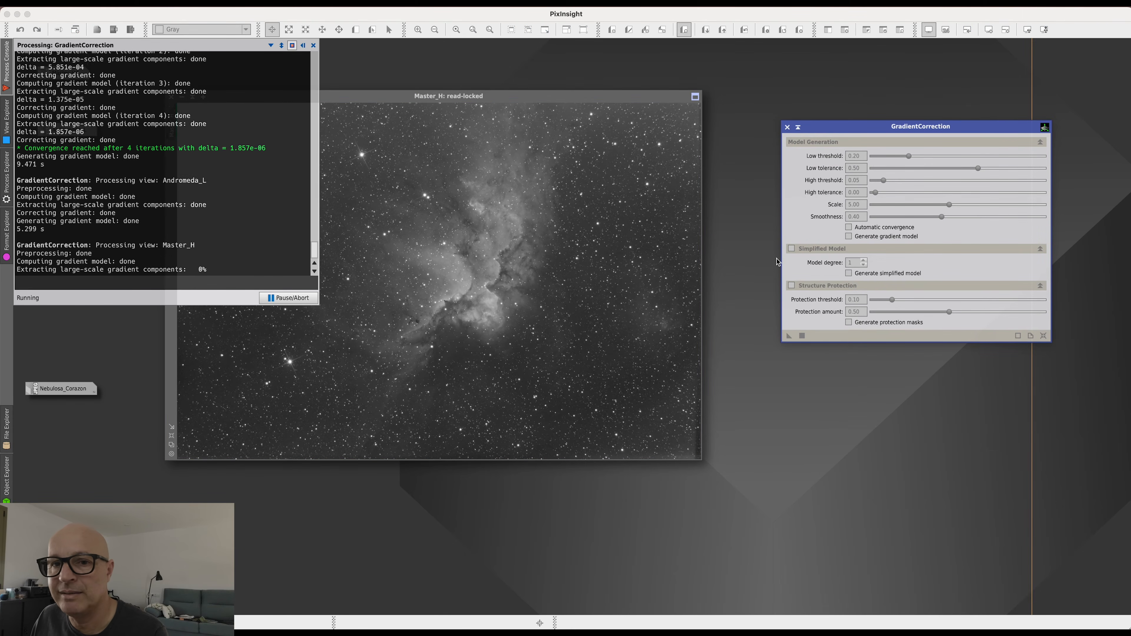
Undo the Master_H correction, and reapply it with Generate gradient model turned on, auto-stretching the resulting model
left_click(26, 32)
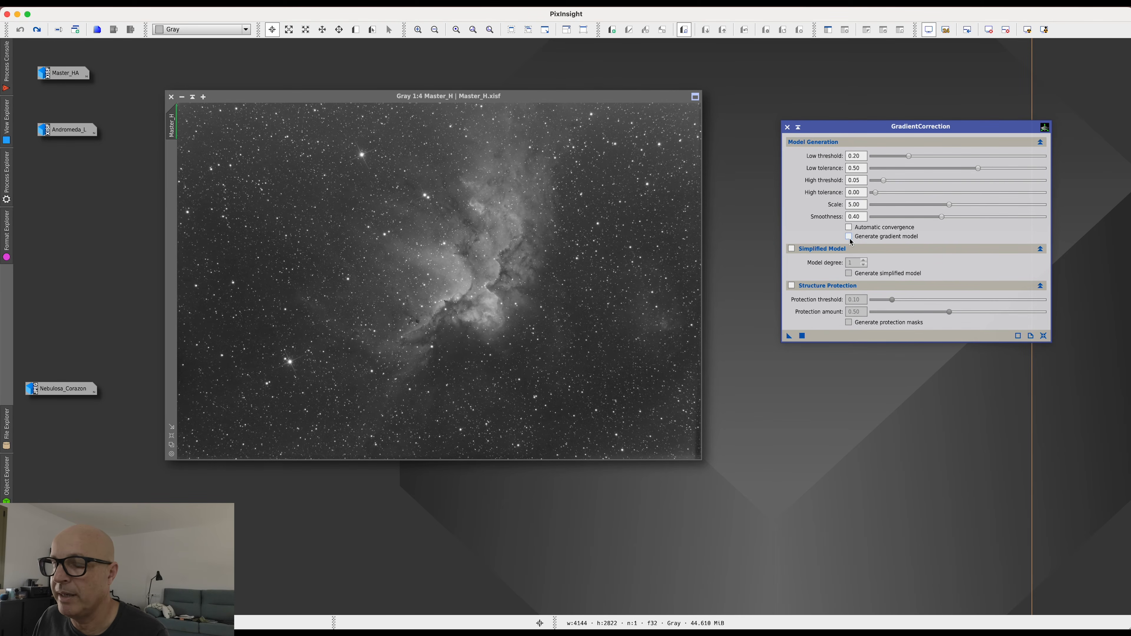
left_click(803, 335)
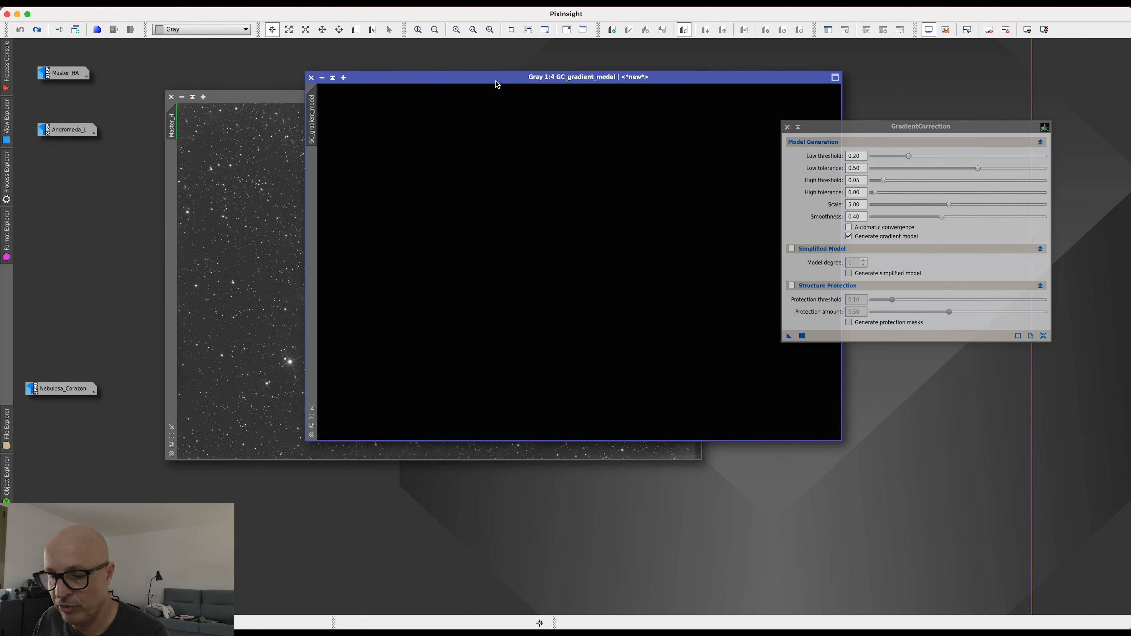
key("super+a")
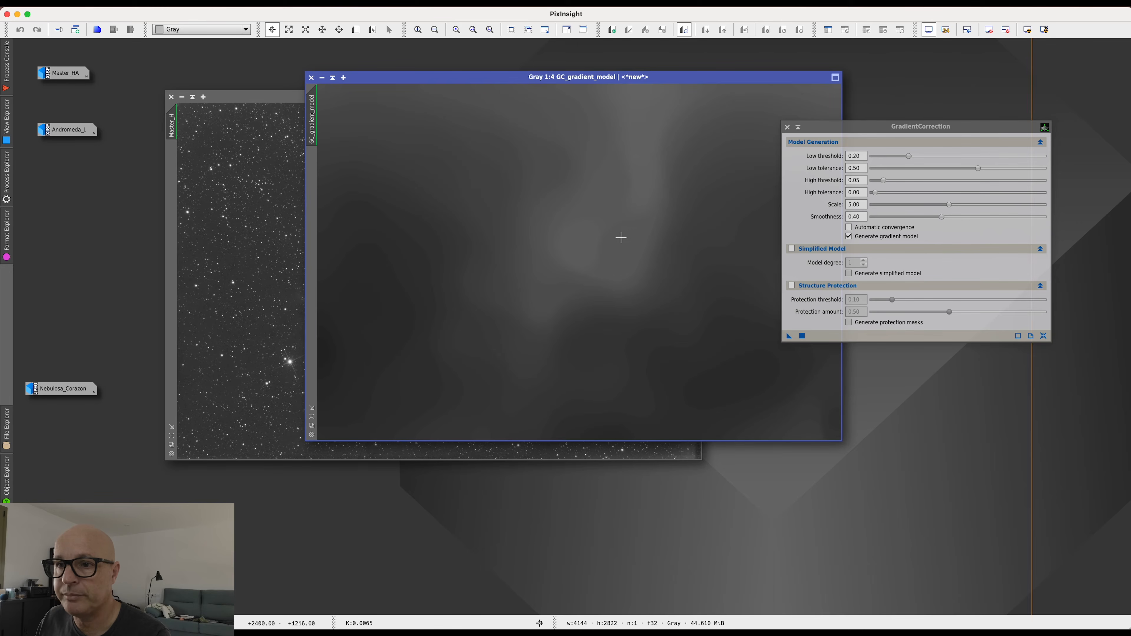
Examine the Master_H gradient model for nebula structure and close its window
left_click_drag(667, 82, 518, 77)
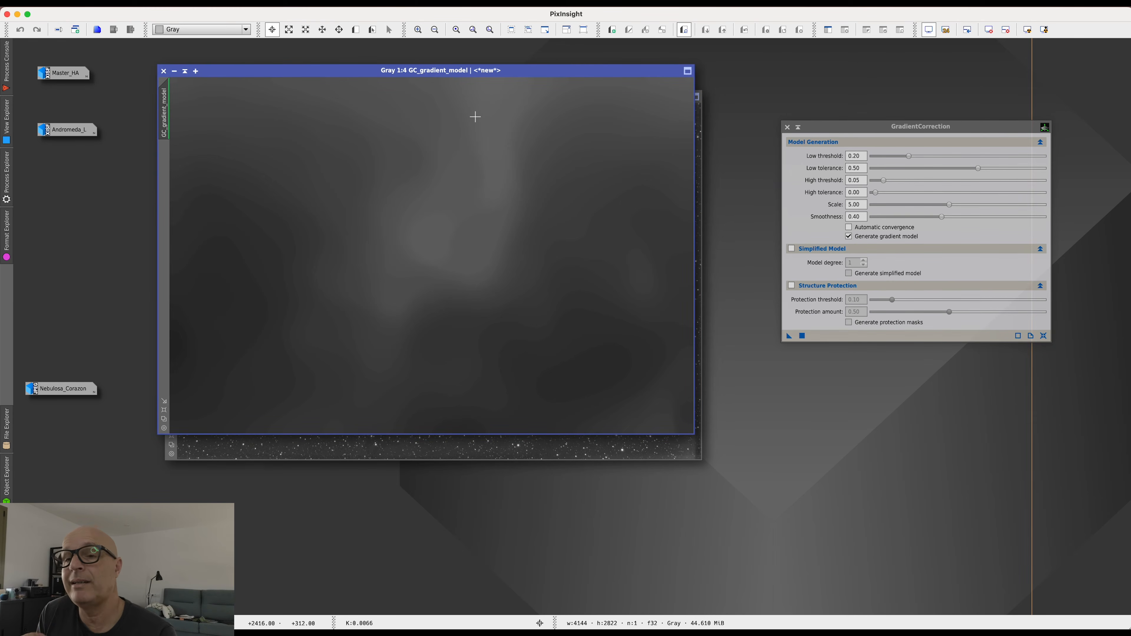
left_click_drag(268, 69, 304, 64)
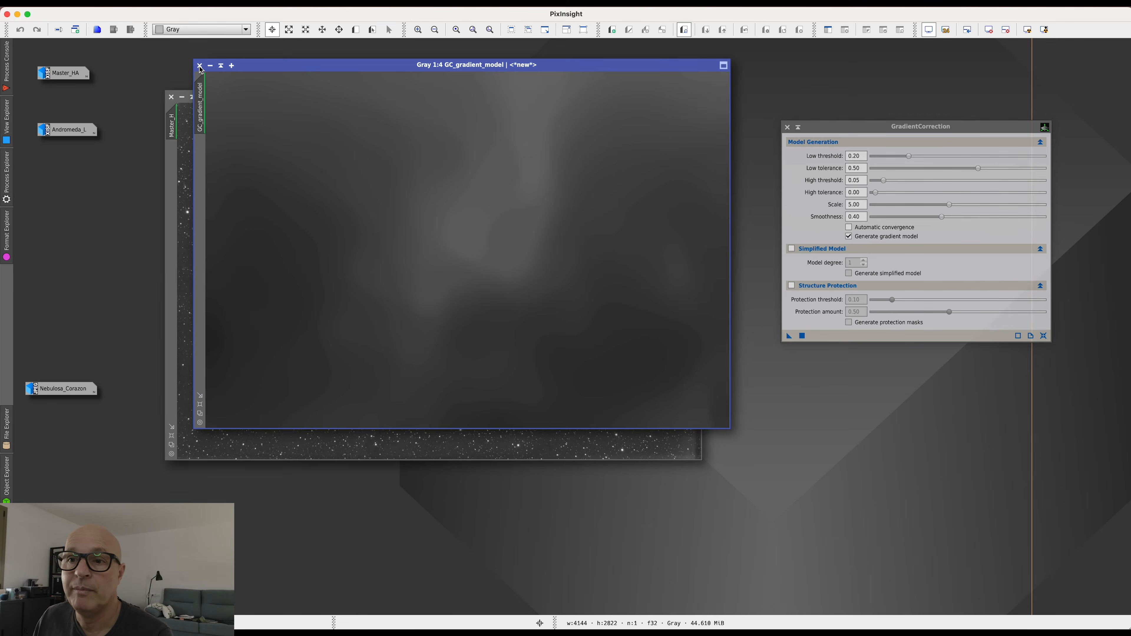
left_click(200, 66)
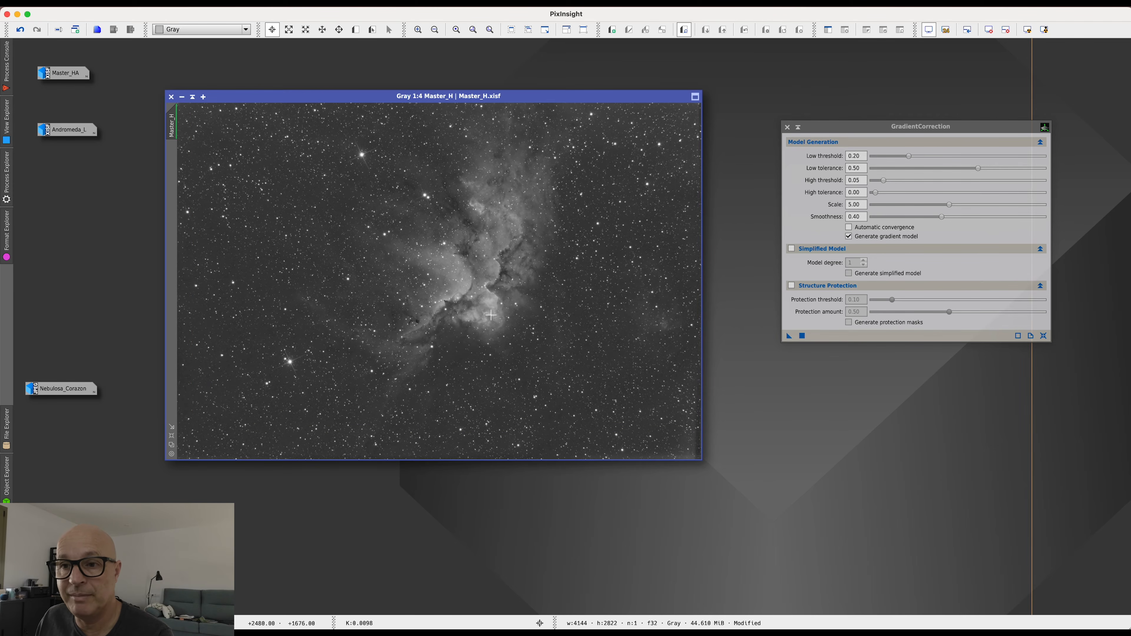
Compare Master_H before and after the correction by undoing and redoing it, leaving the correction undone
left_click(21, 29)
left_click(37, 29)
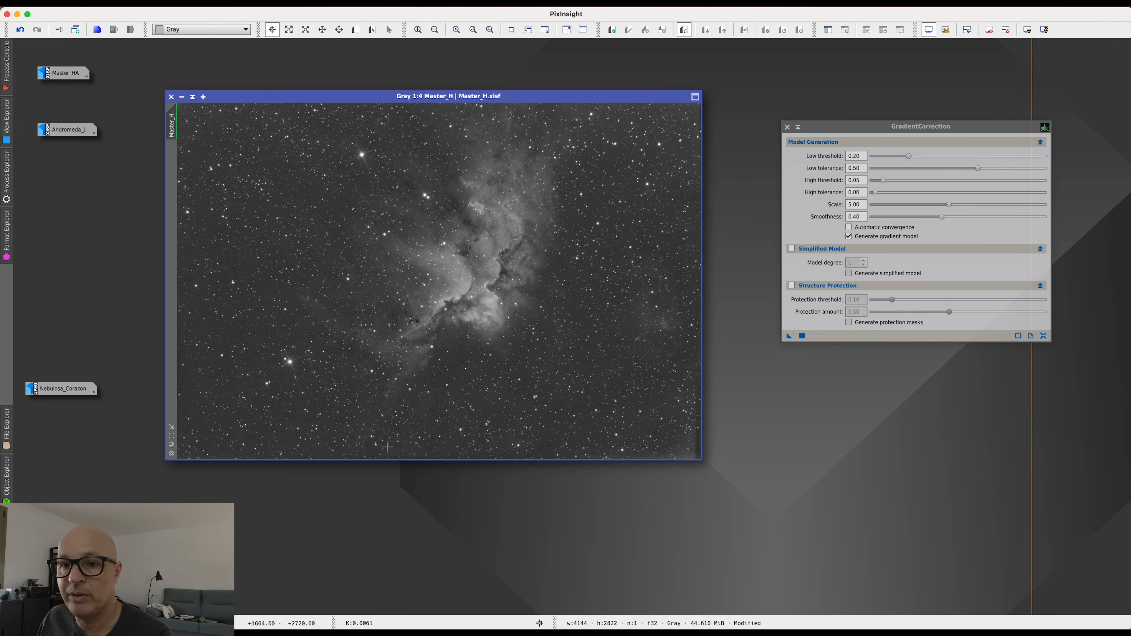
left_click(20, 29)
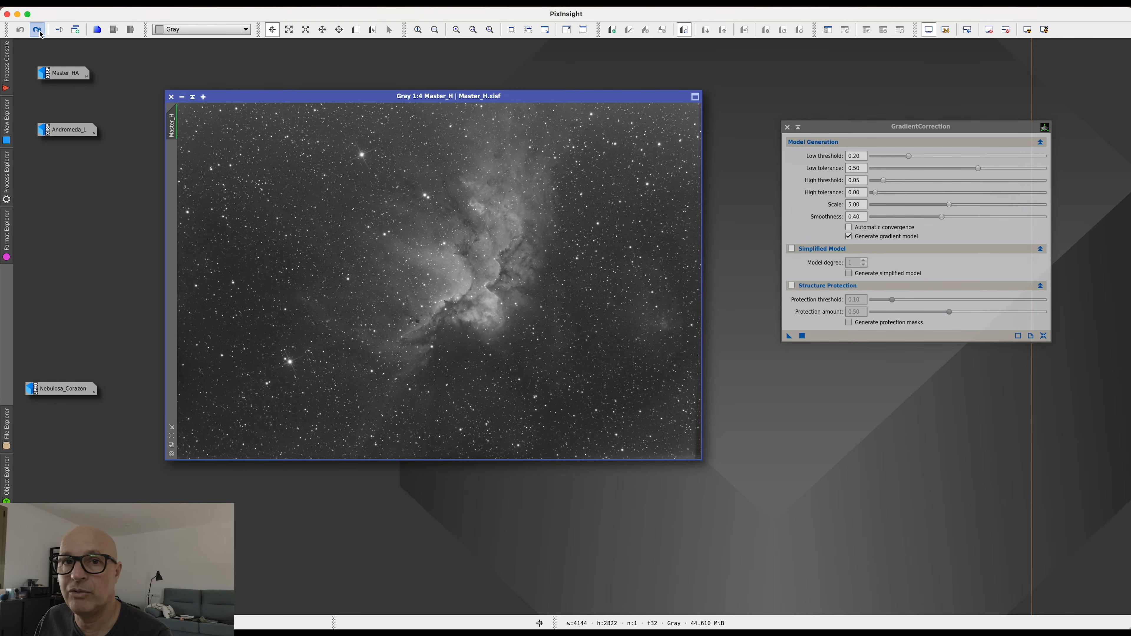
left_click(37, 30)
left_click(20, 29)
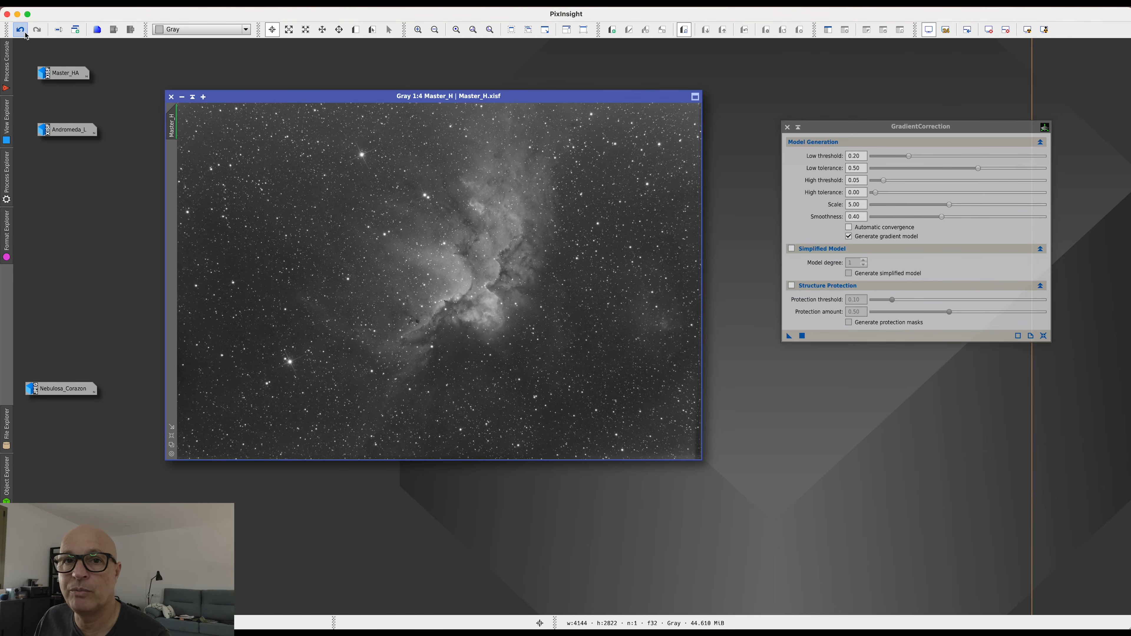
Redo the Master_H correction, and apply GradientCorrection on top with Structure Protection turned on, auto-stretching the generated gradient model
left_click(37, 29)
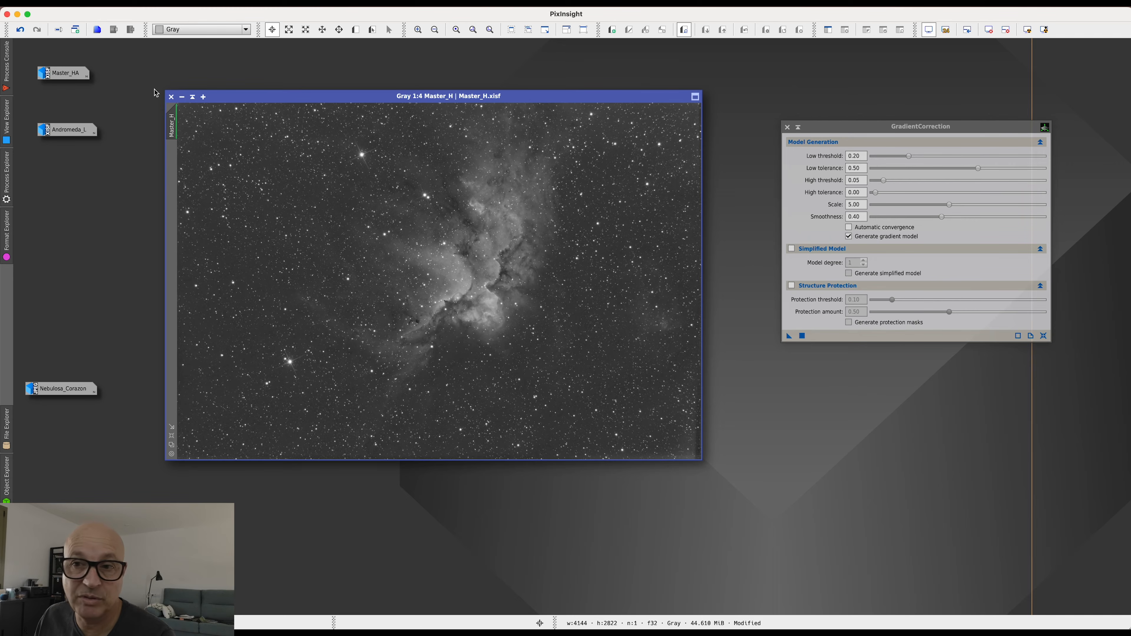
left_click(792, 286)
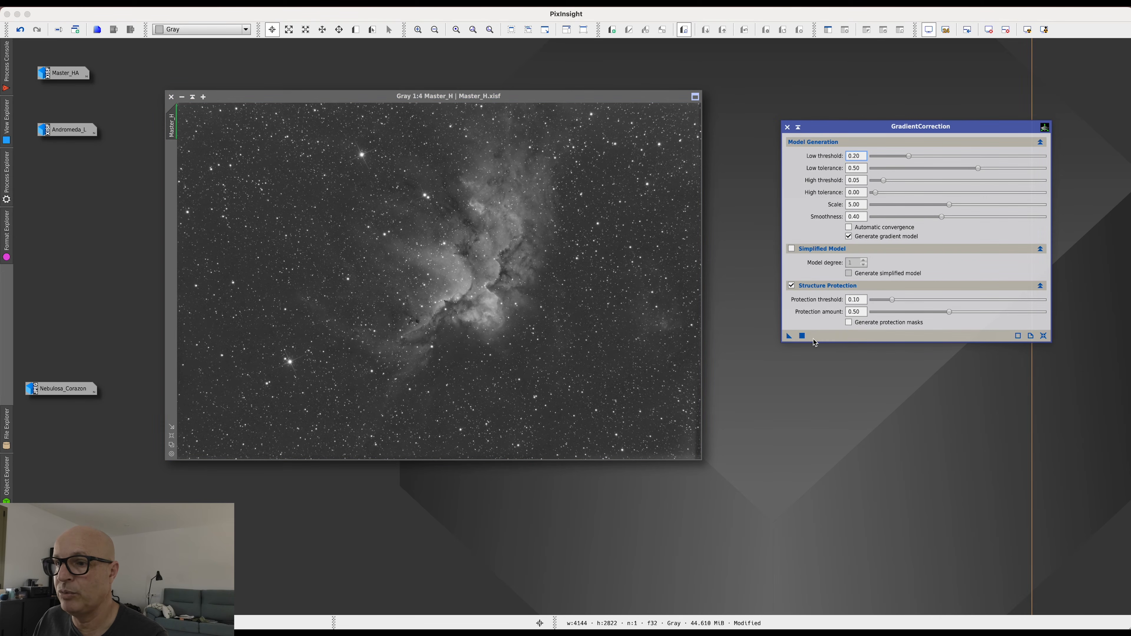
left_click(802, 336)
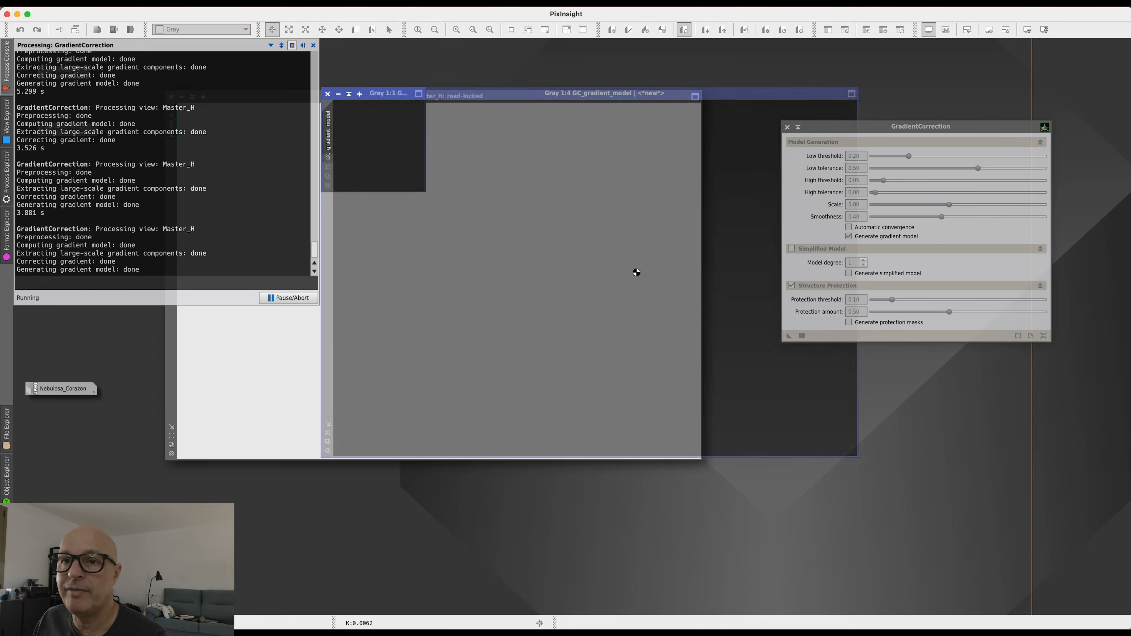
key("super+a")
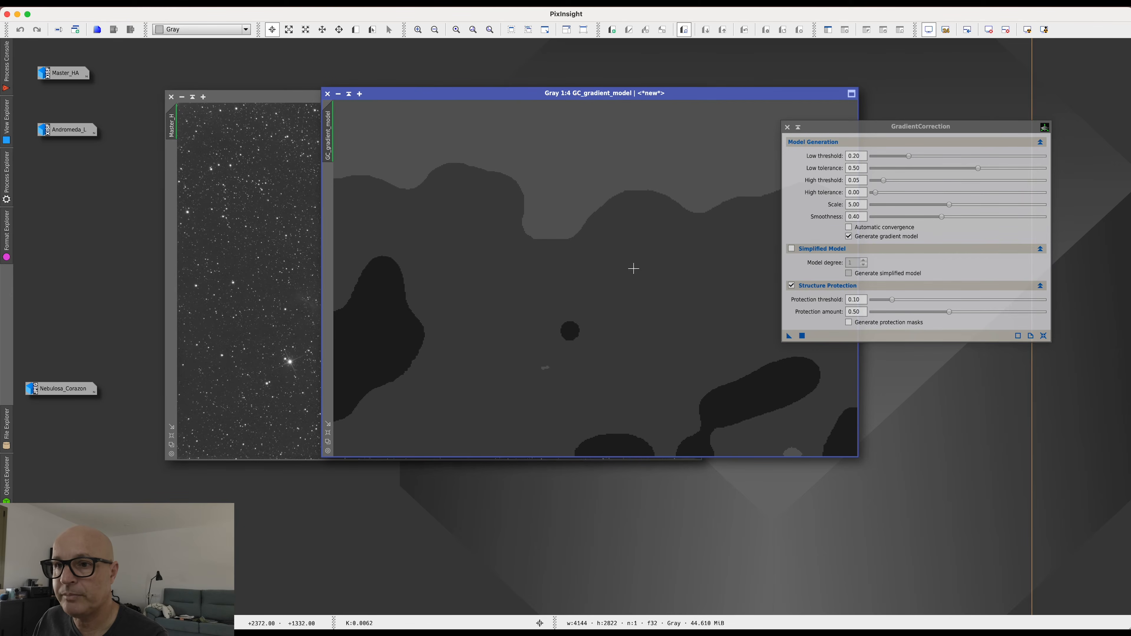
Close the gradient model, undo both Master_H corrections, and apply GradientCorrection to the uncorrected image with Structure Protection on
left_click(328, 95)
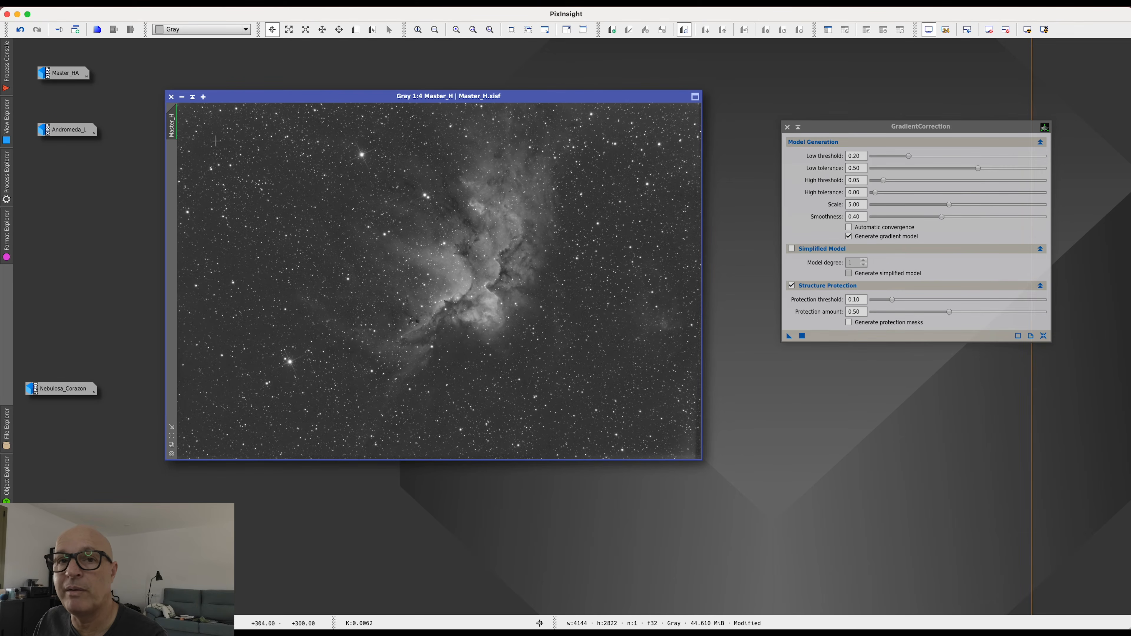
left_click(20, 31)
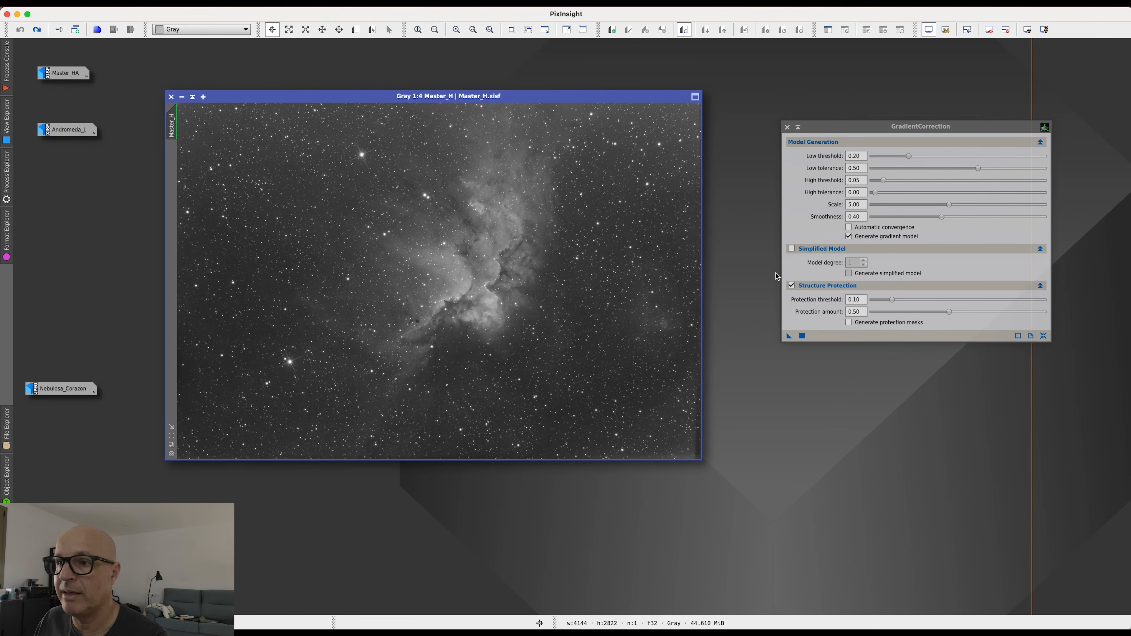
left_click(802, 336)
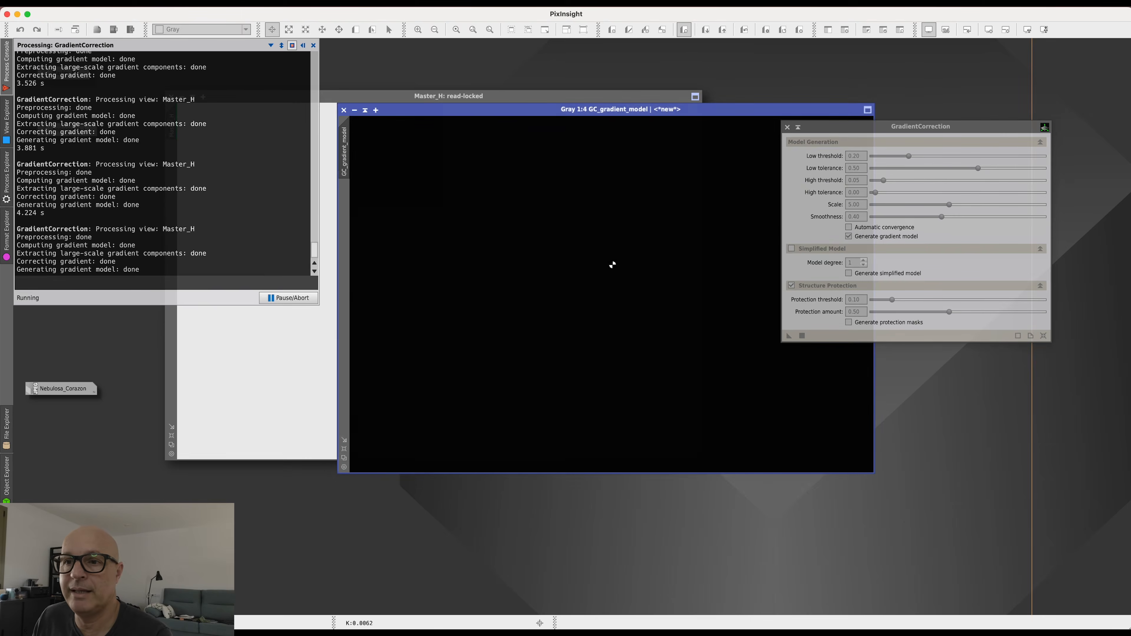
Auto-stretch the new gradient model, examine it beside Master_H for nebula structure, and close it
left_click_drag(507, 111, 394, 99)
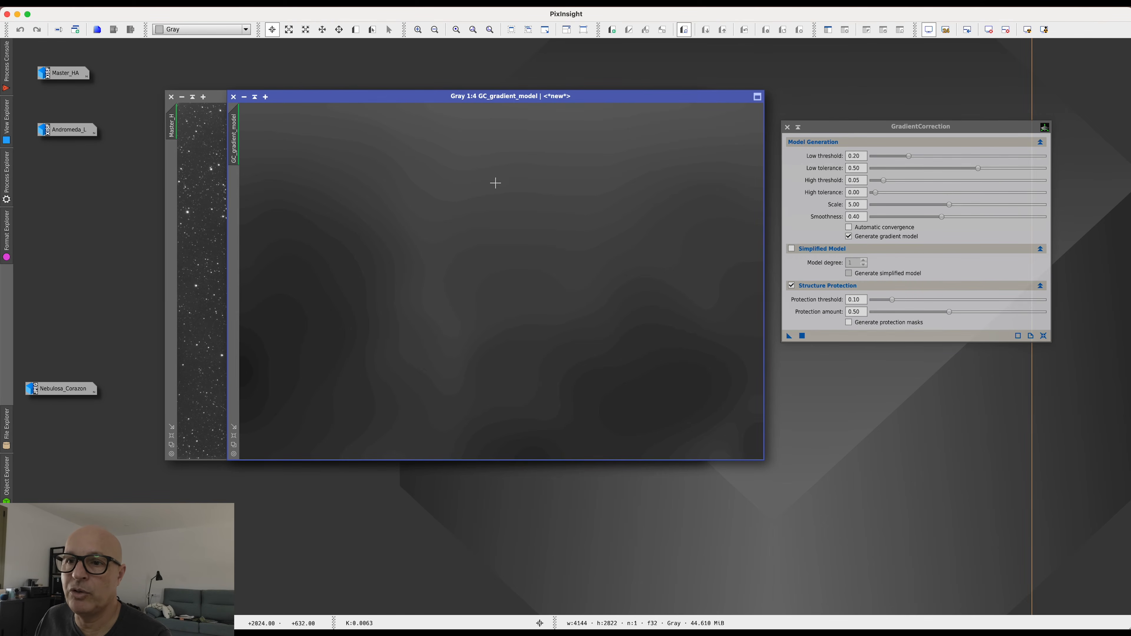
left_click_drag(610, 99, 528, 193)
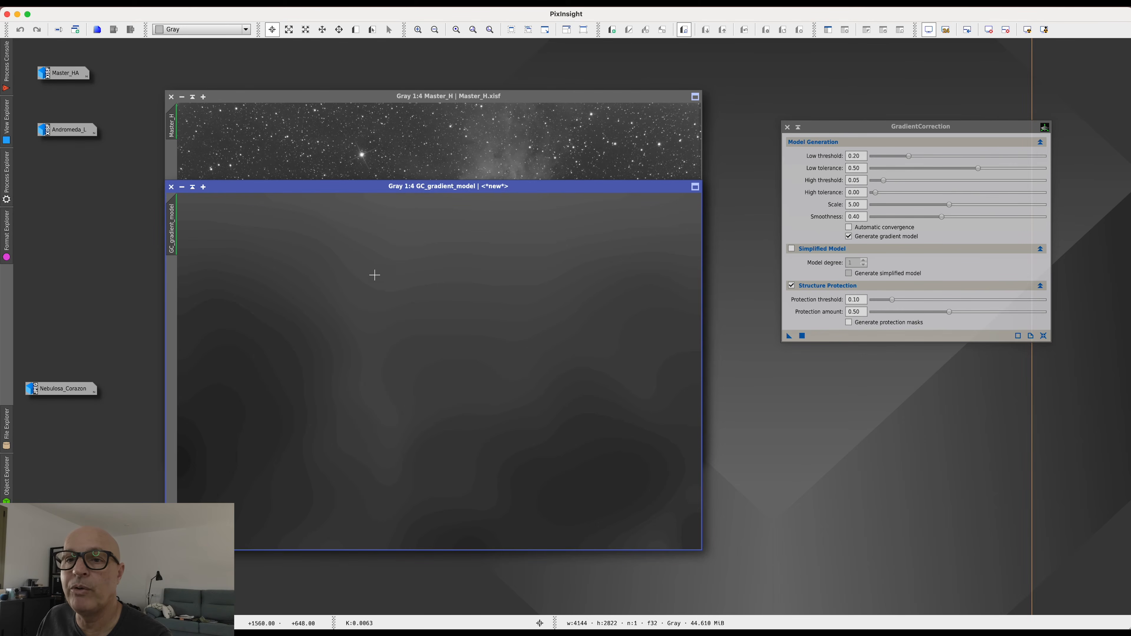
left_click(172, 187)
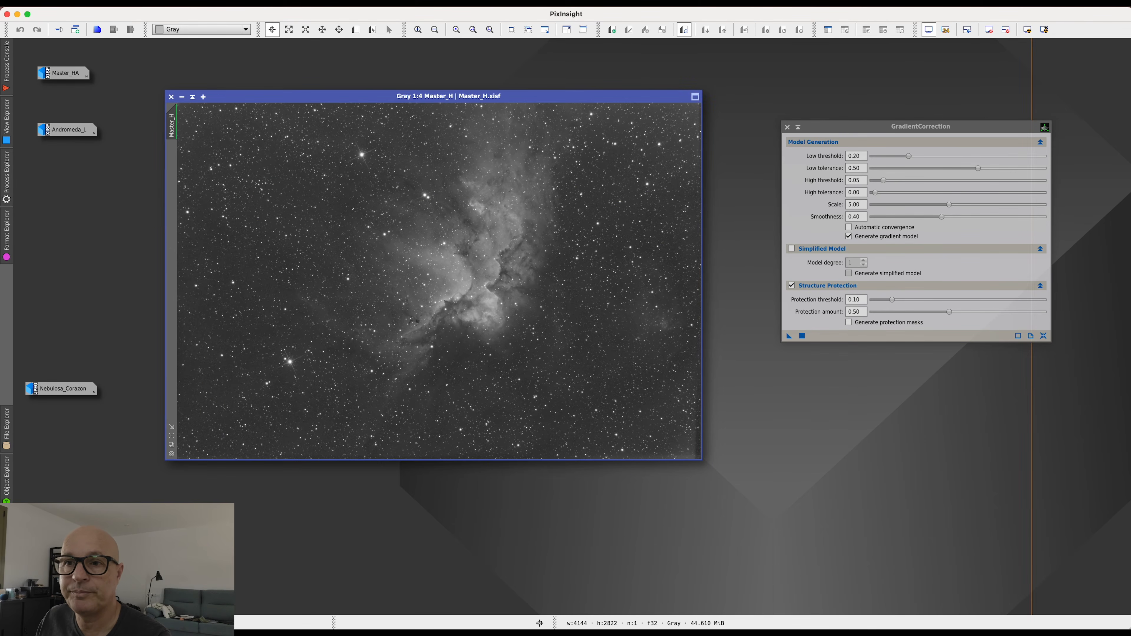
Compare Master_H before and after the protected correction by undoing and redoing it, leaving the image uncorrected
left_click(20, 30)
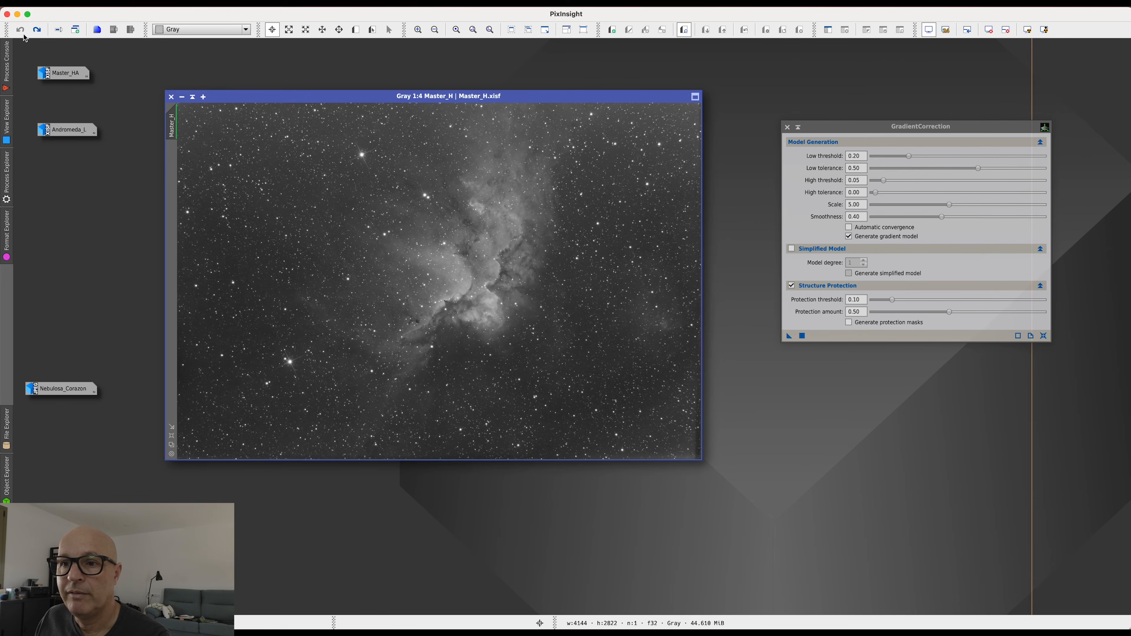
left_click(37, 29)
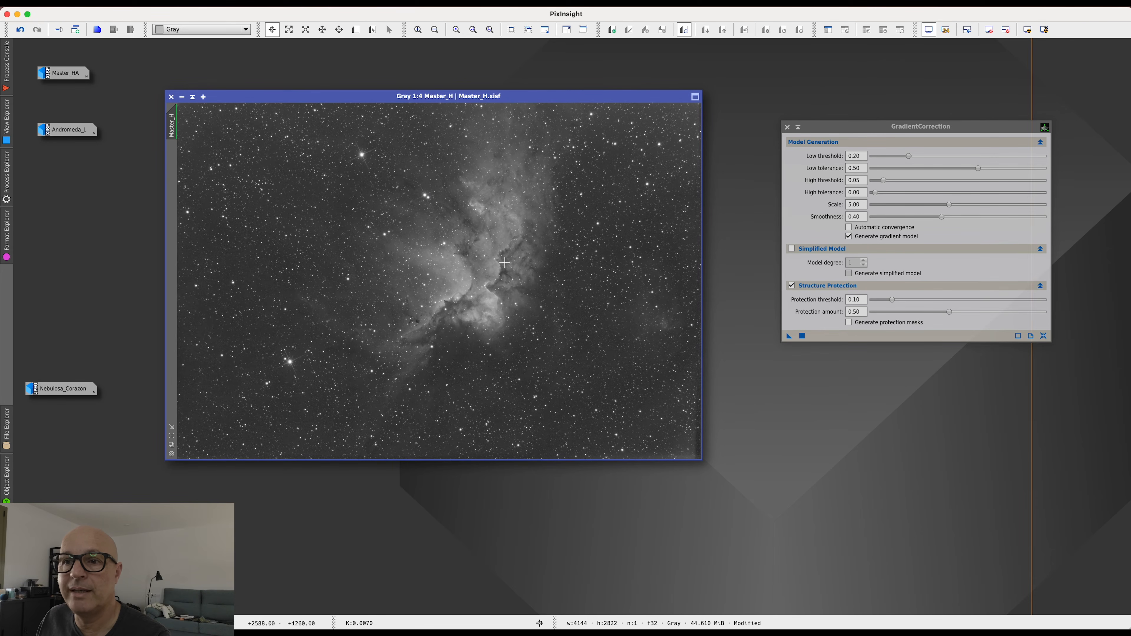
left_click(21, 30)
Duplicate Master_H and apply GradientCorrection to the clone with Structure Protection turned off, checking its auto-stretched gradient model before closing it
left_click_drag(178, 125, 287, 62)
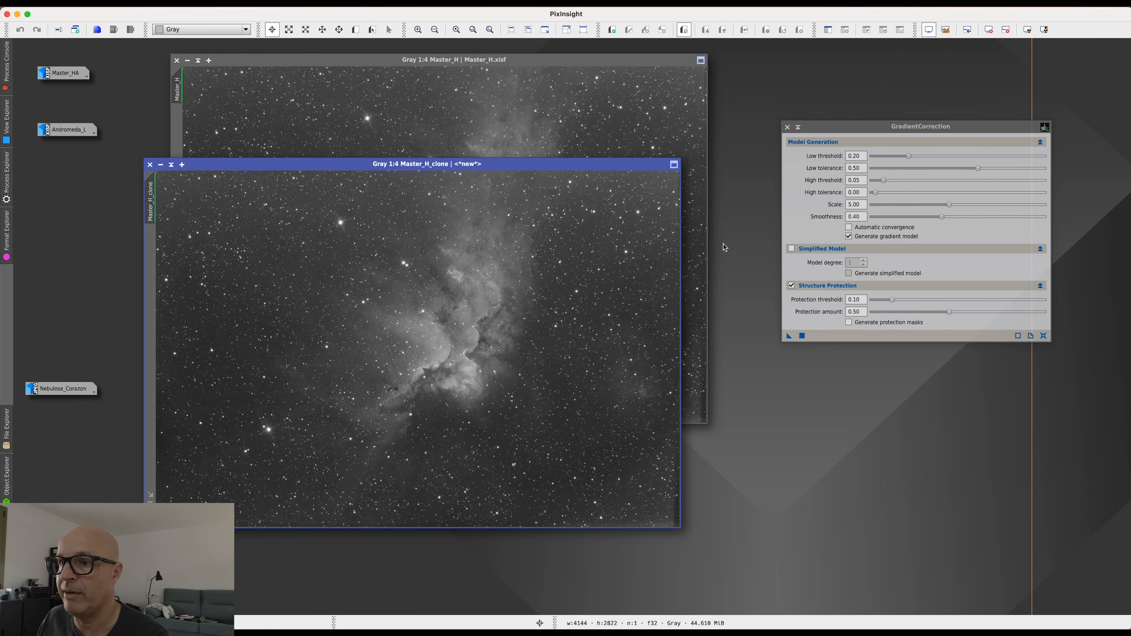
left_click(792, 286)
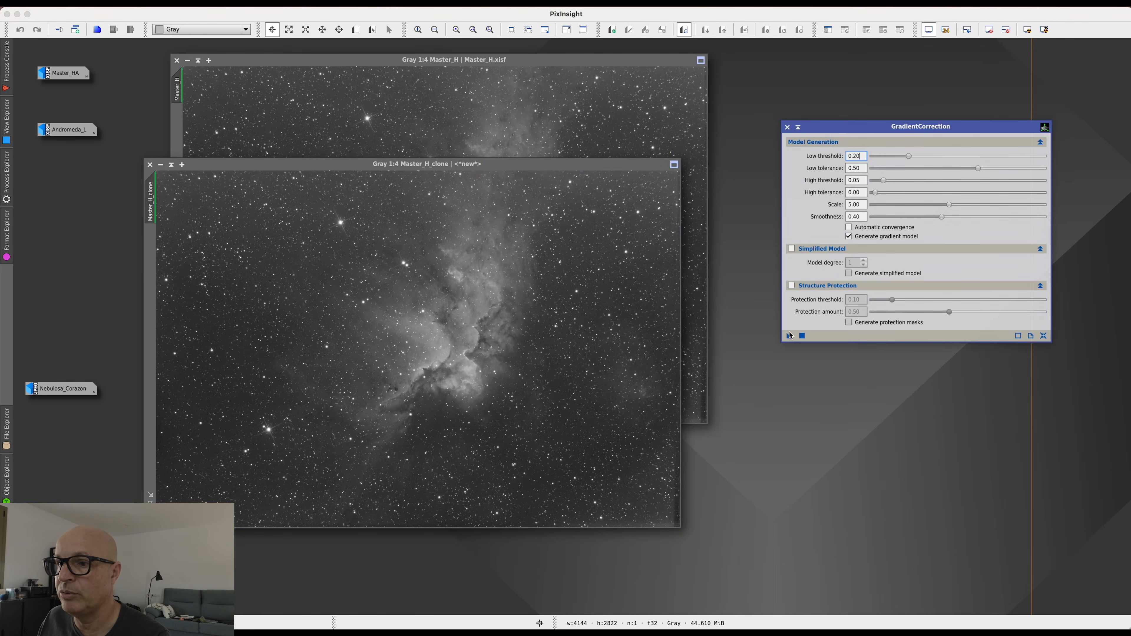
left_click(801, 337)
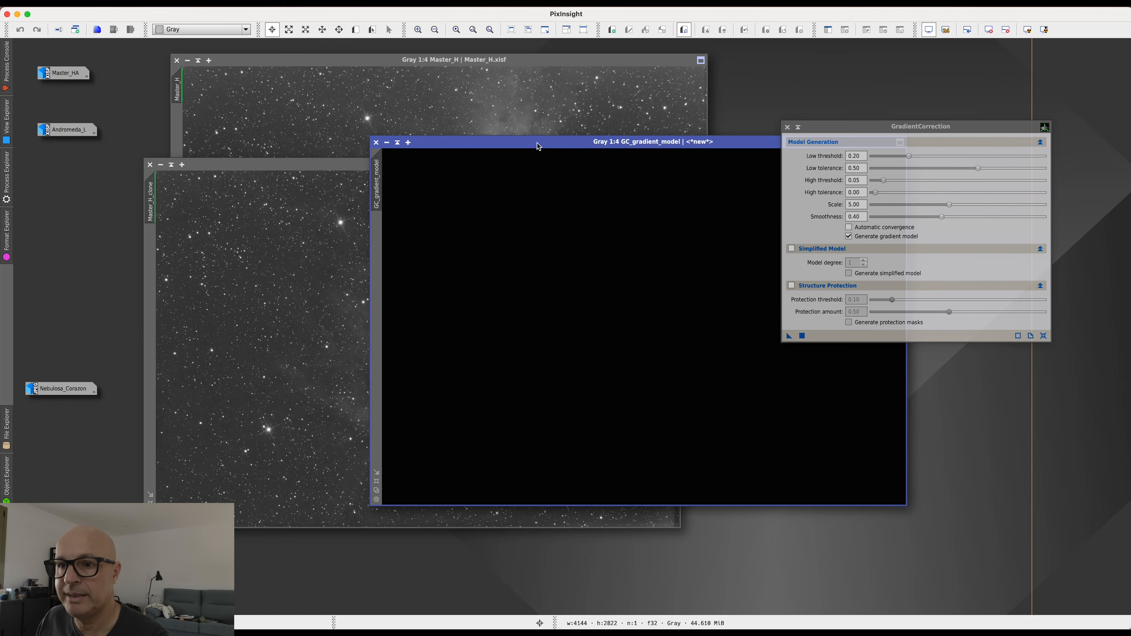
key("super+a")
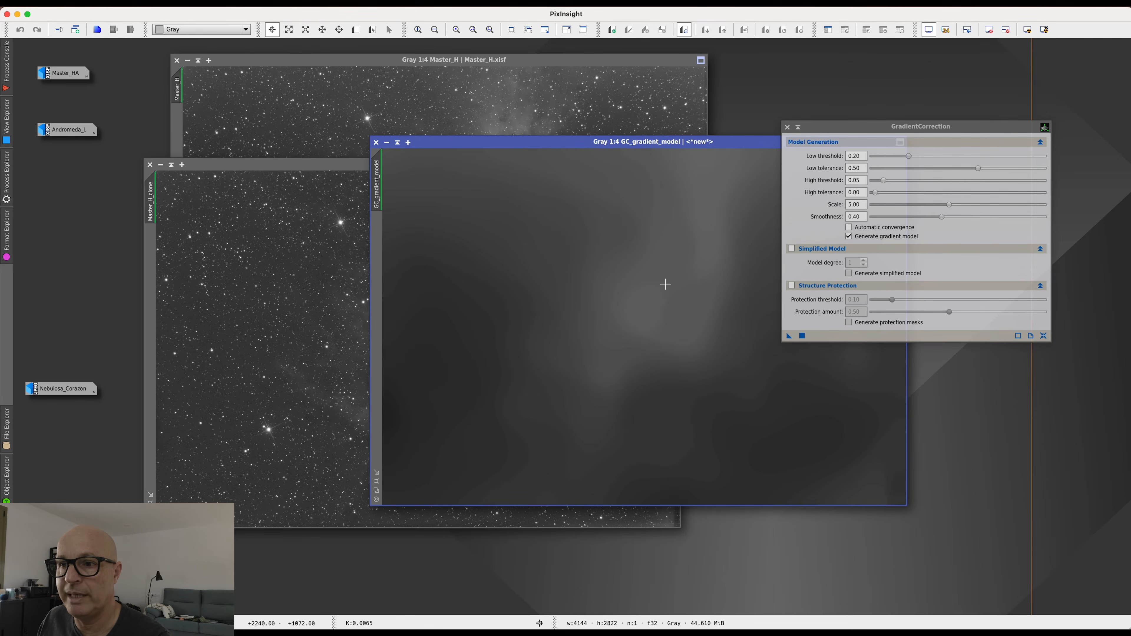
left_click(376, 142)
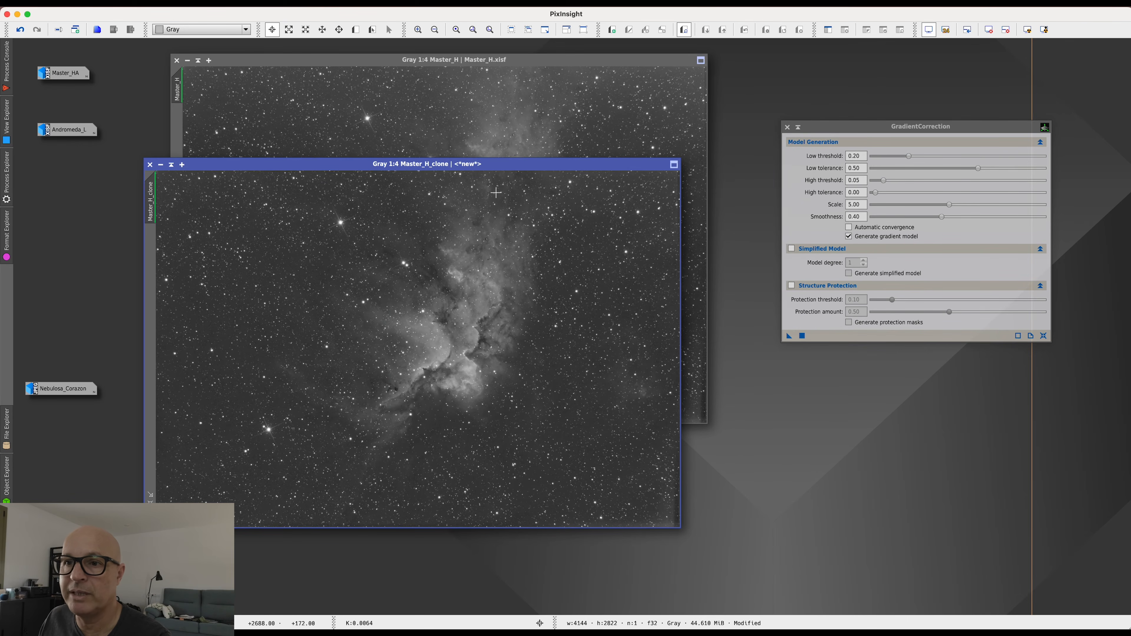
Align the corrected Master_H clone below the original to compare the two images, and close the clone without saving
left_click_drag(512, 165, 526, 282)
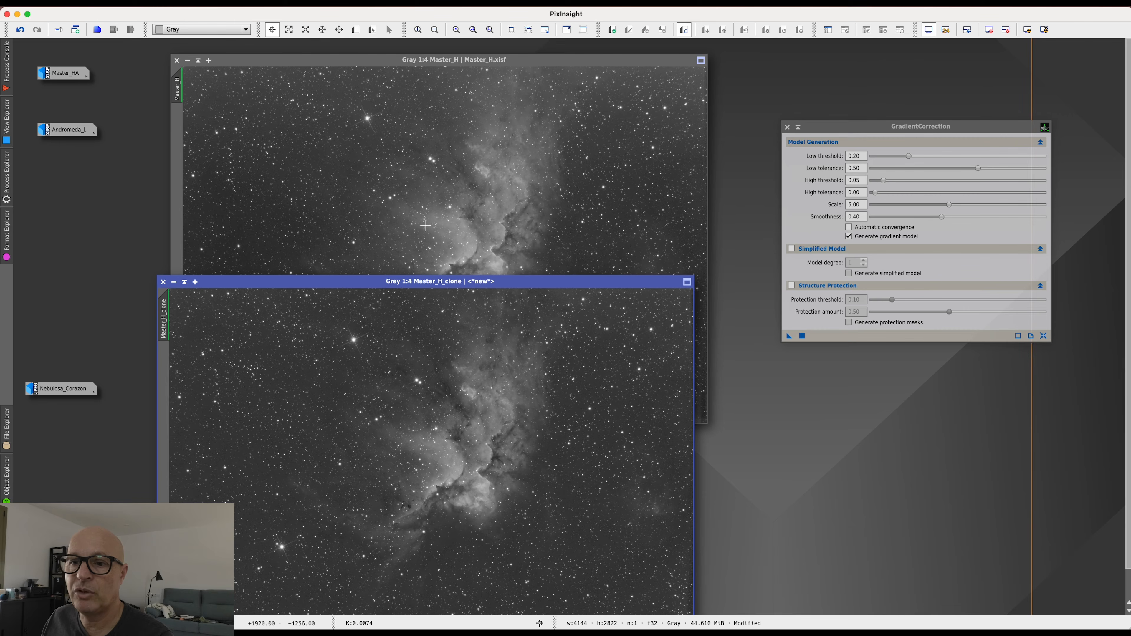
left_click_drag(507, 284, 521, 316)
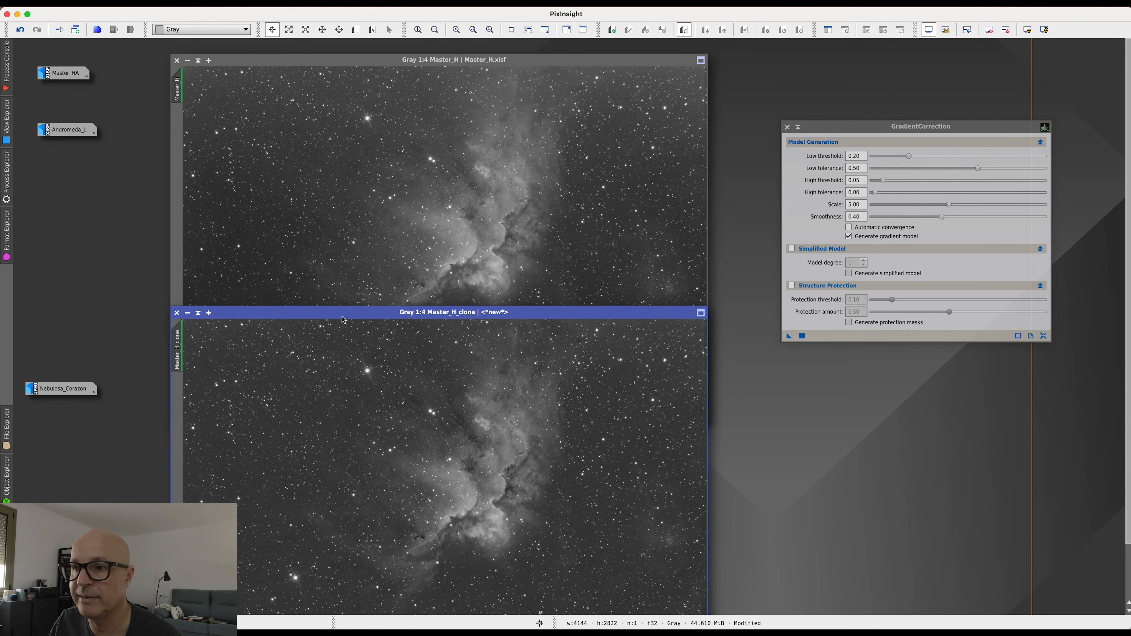
left_click(178, 313)
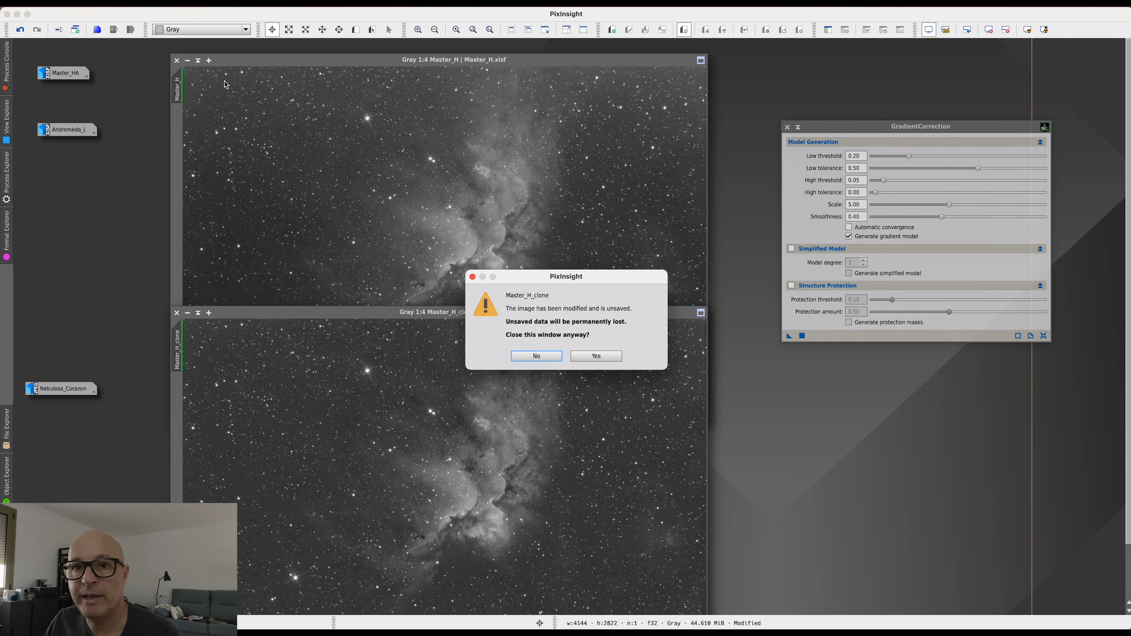
left_click(596, 357)
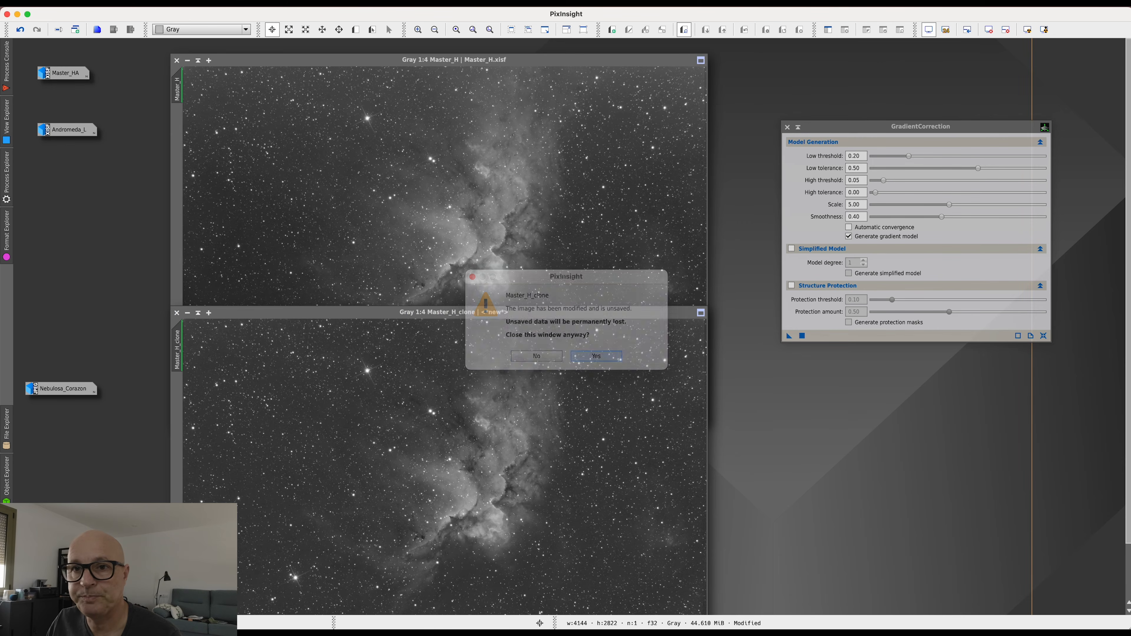
Minimize Master_H and restore the Master_HA image, placing its window beside the GradientCorrection dialog
left_click(189, 63)
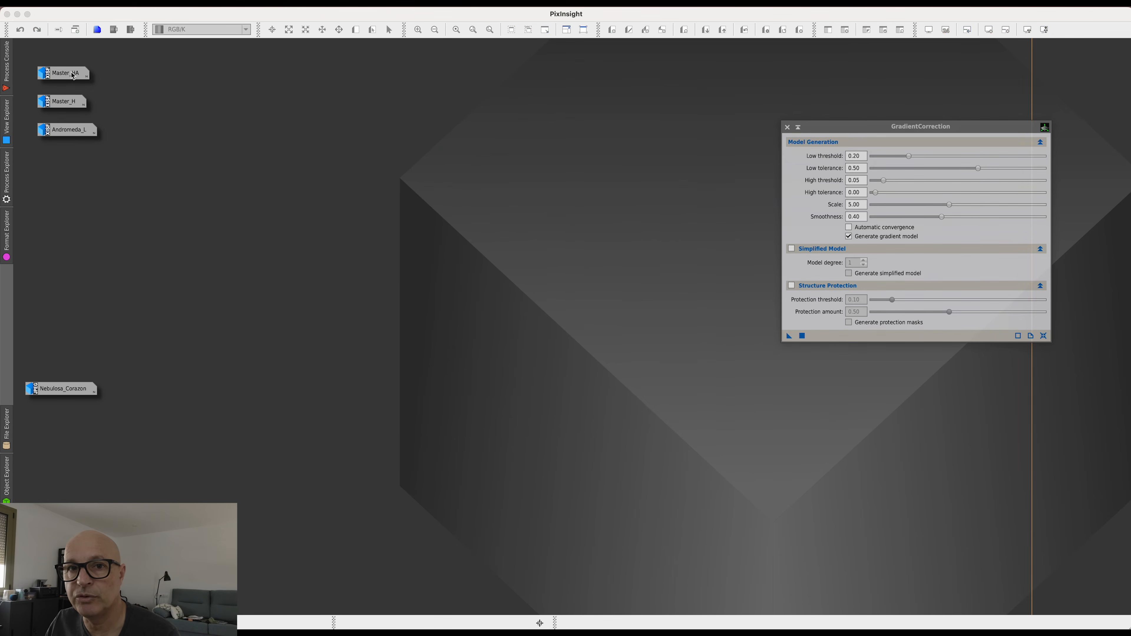
double_click(65, 73)
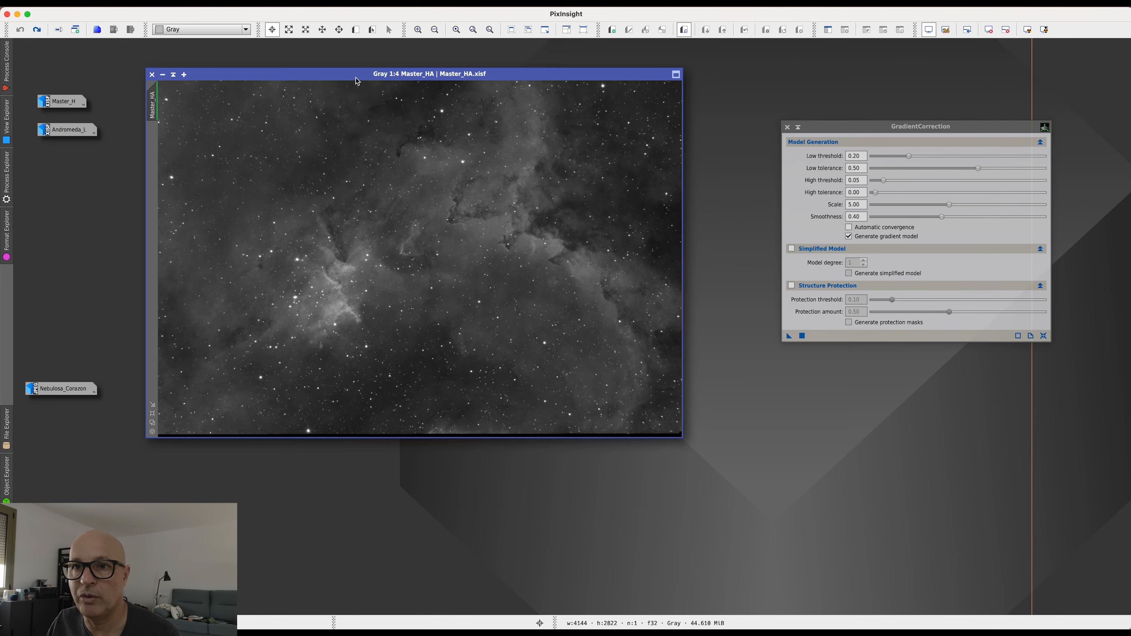
left_click_drag(360, 79, 381, 105)
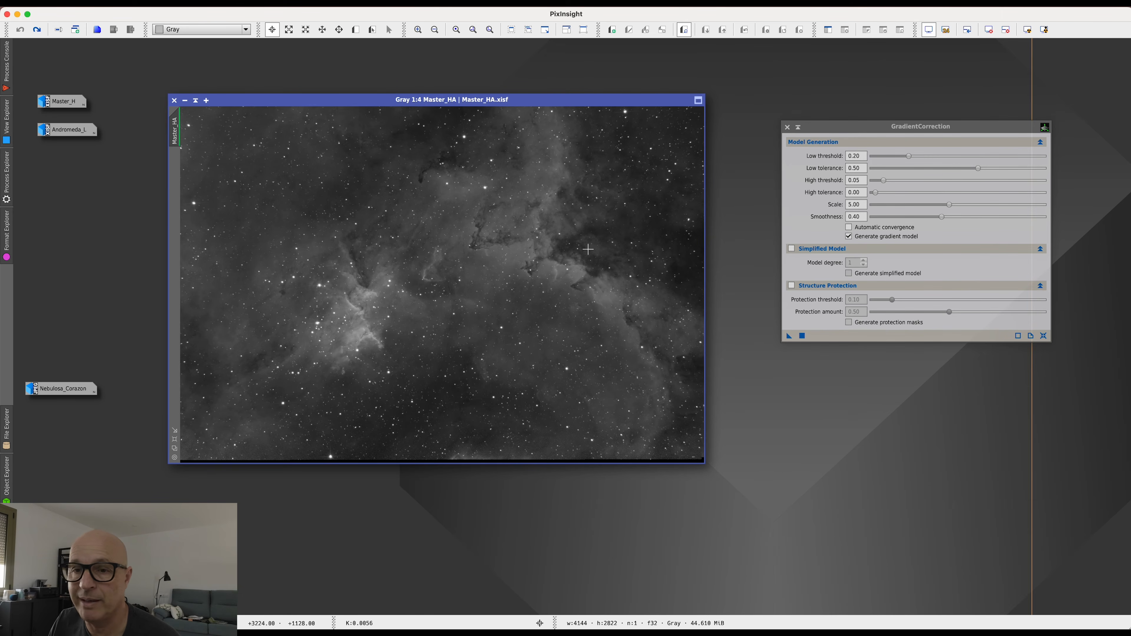
Reset GradientCorrection to its default parameters and apply it to Master_HA with Structure Protection turned off
left_click(1043, 336)
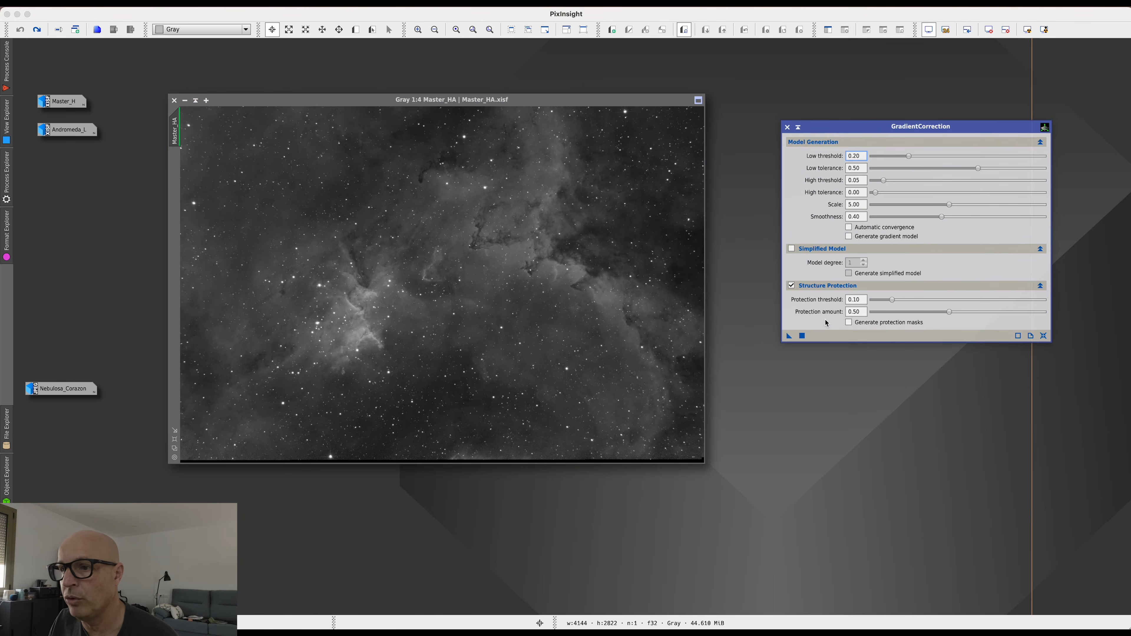
left_click(792, 287)
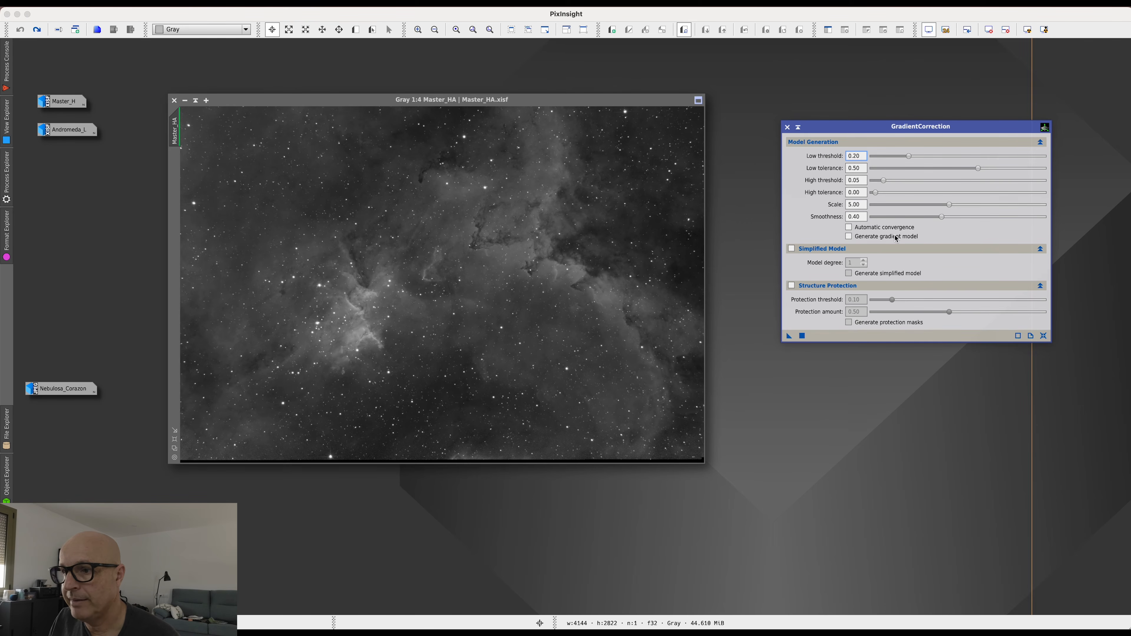
left_click(804, 336)
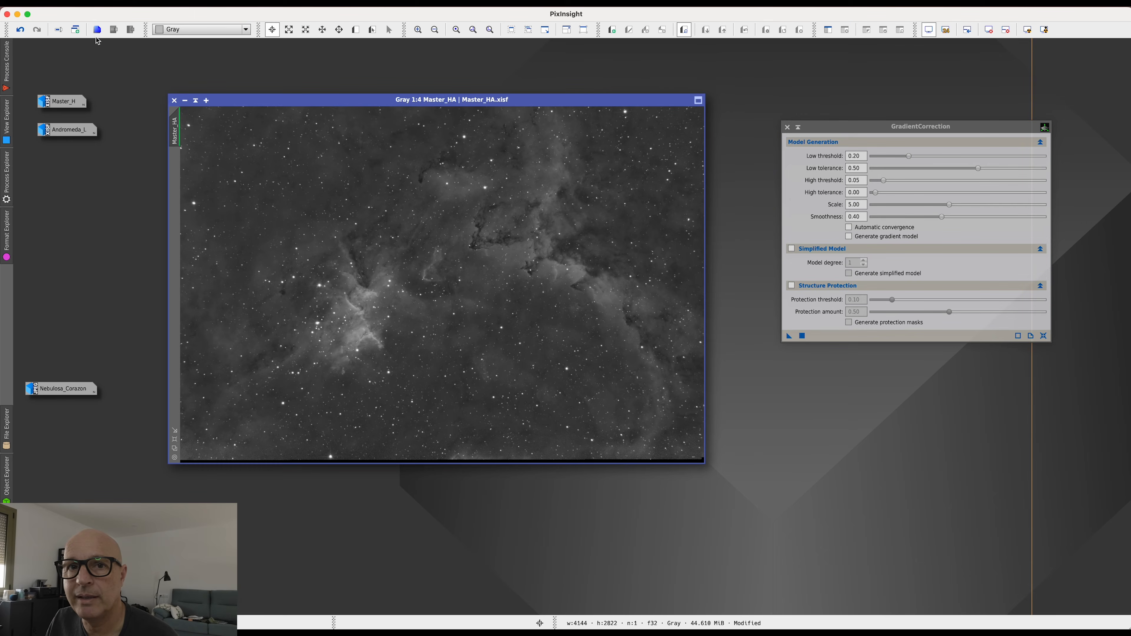
Compare Master_HA before and after the correction by repeatedly undoing and redoing it, leaving the correction undone
left_click(22, 31)
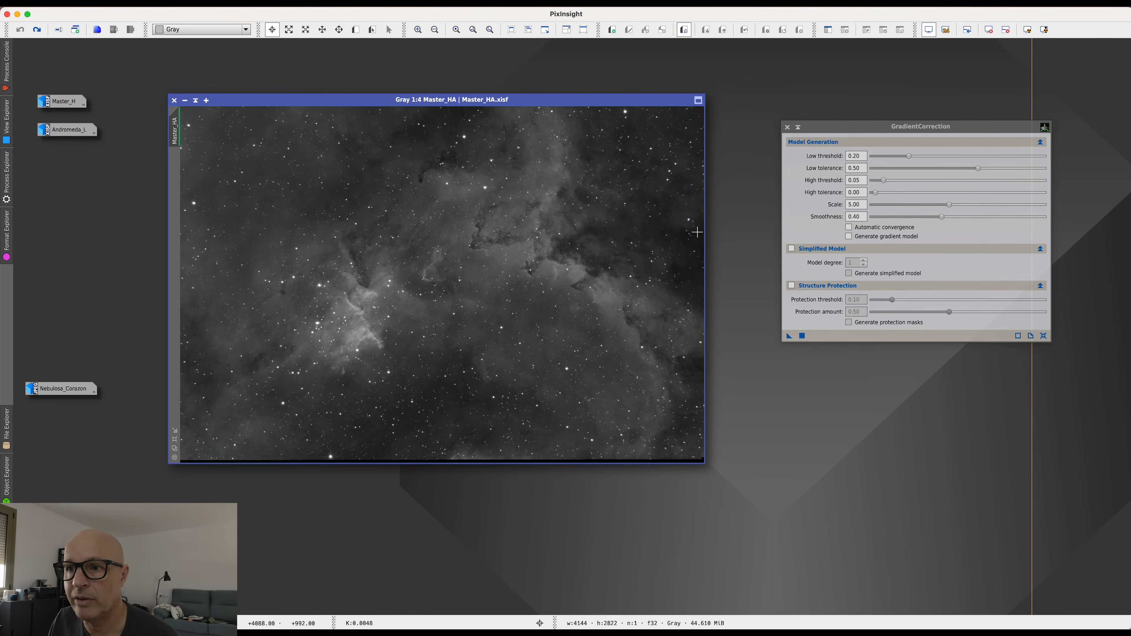
left_click(39, 32)
left_click(20, 30)
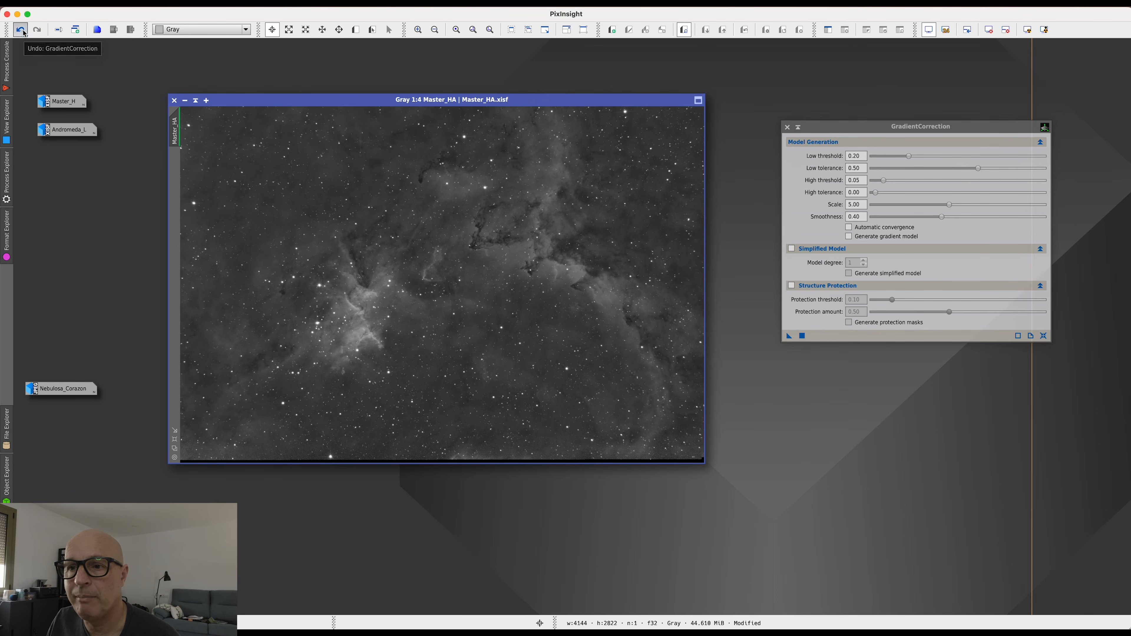
left_click(34, 33)
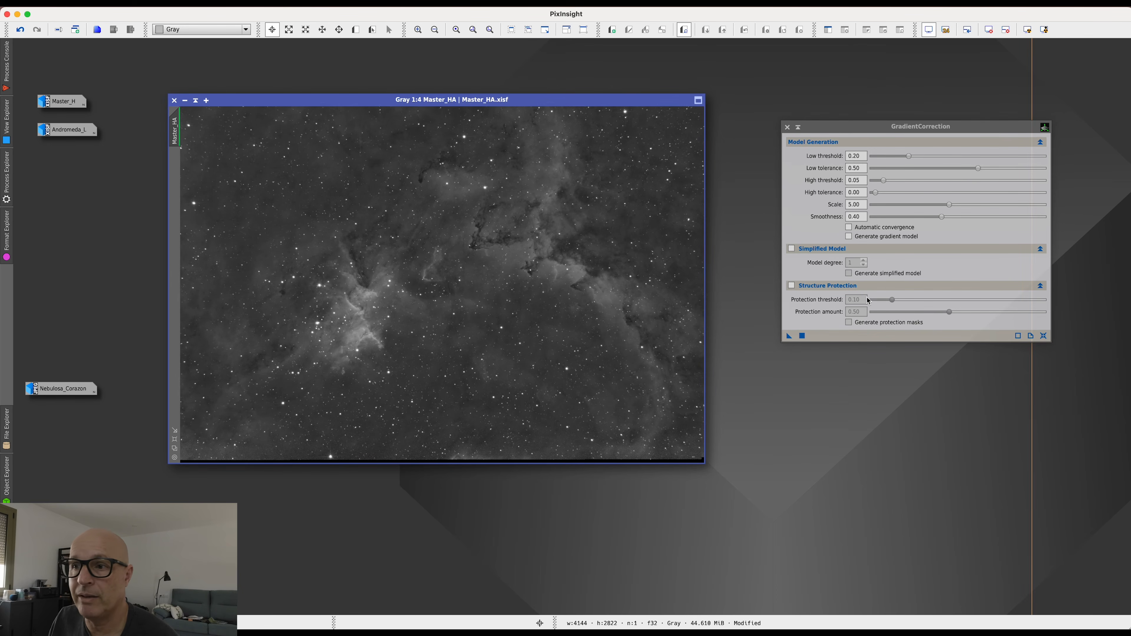
key("super+z")
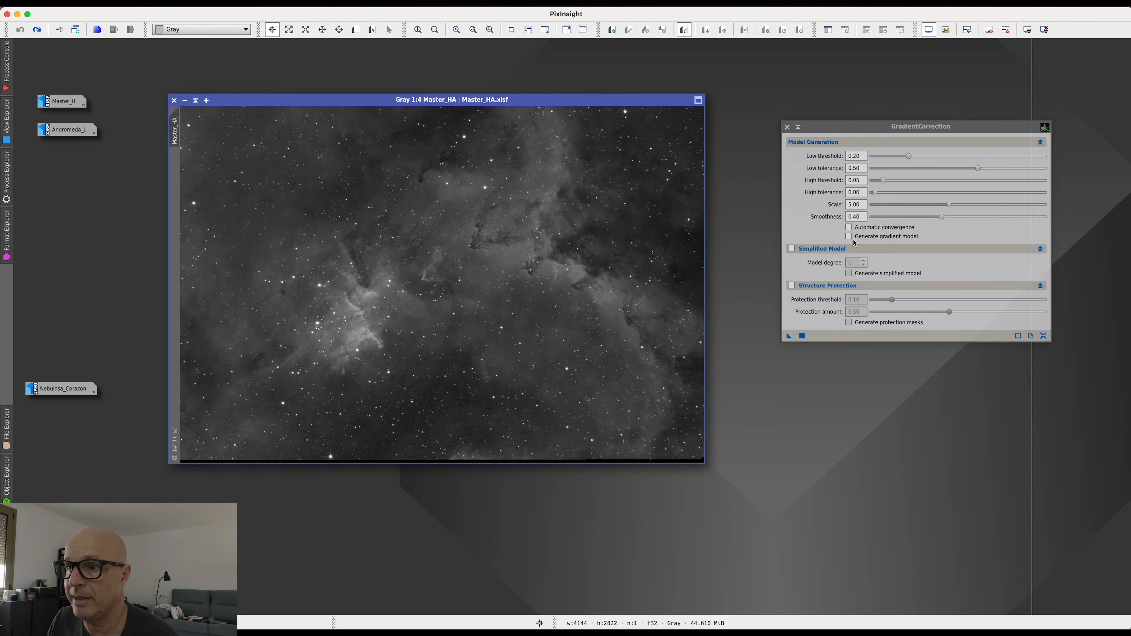
Reapply GradientCorrection to Master_HA with Generate gradient model turned on, auto-stretch the resulting model, and move the process dialog clear of it
left_click(849, 237)
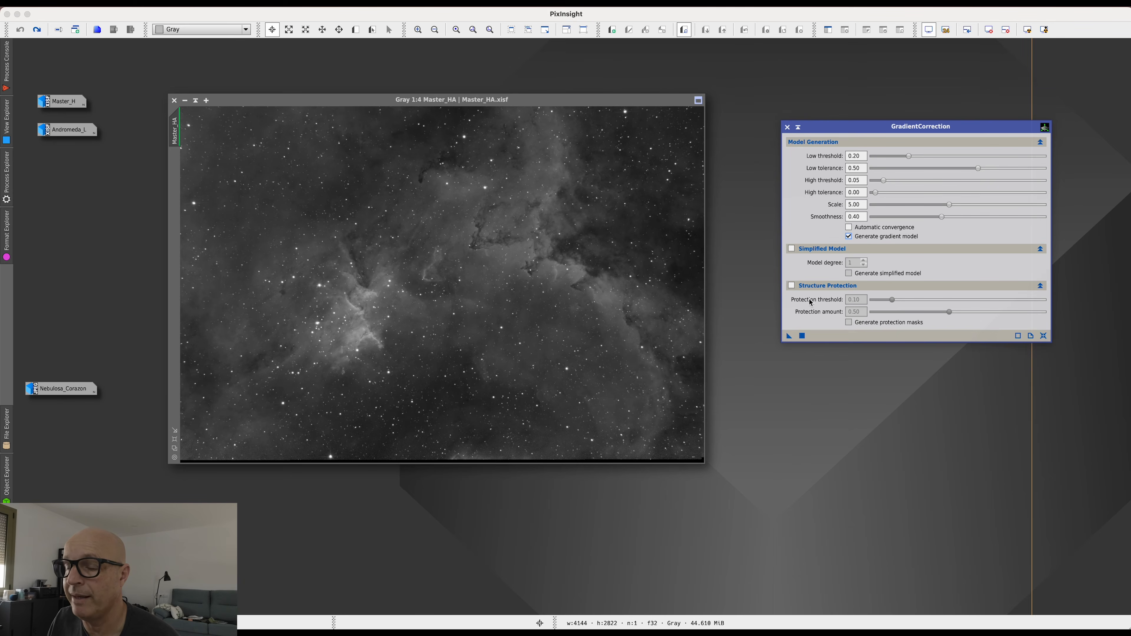
left_click(803, 337)
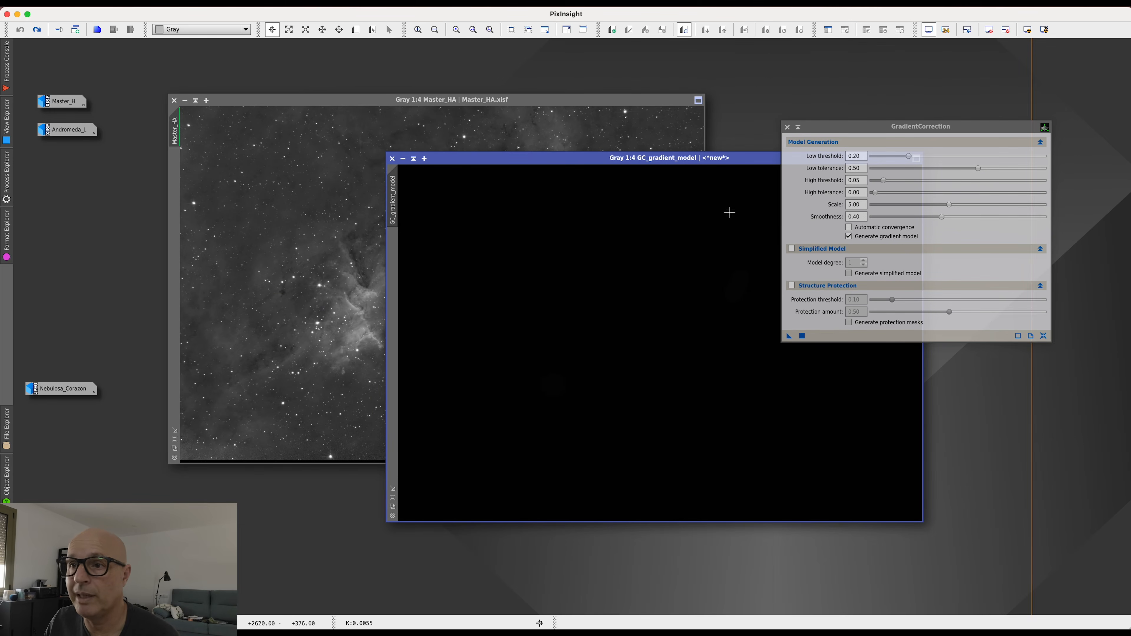
key("super+a")
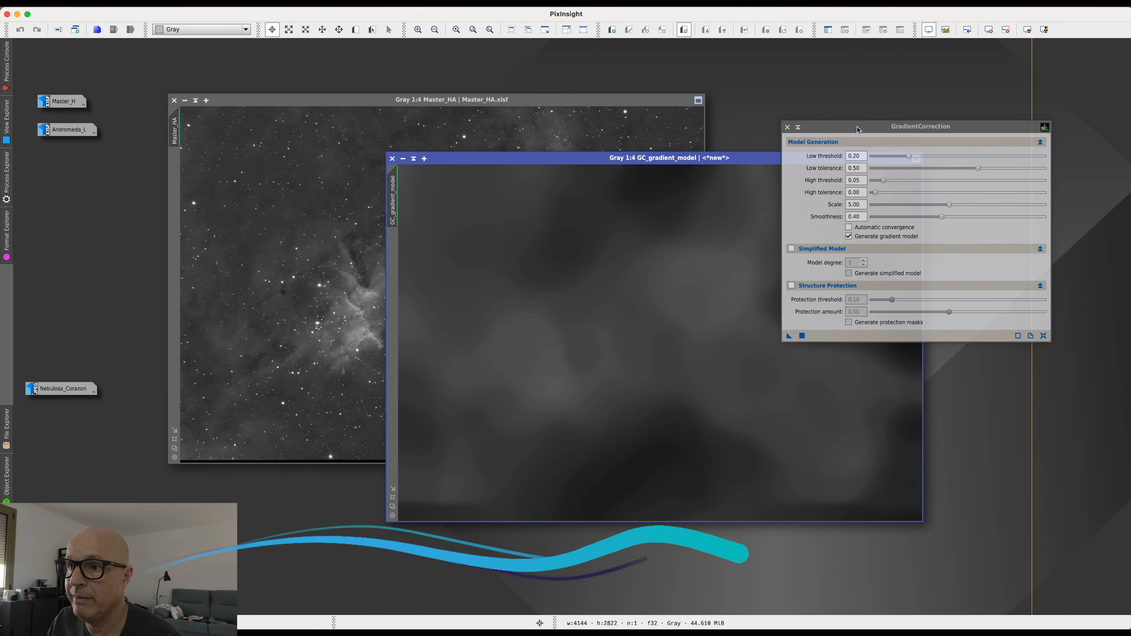
left_click_drag(845, 126, 934, 105)
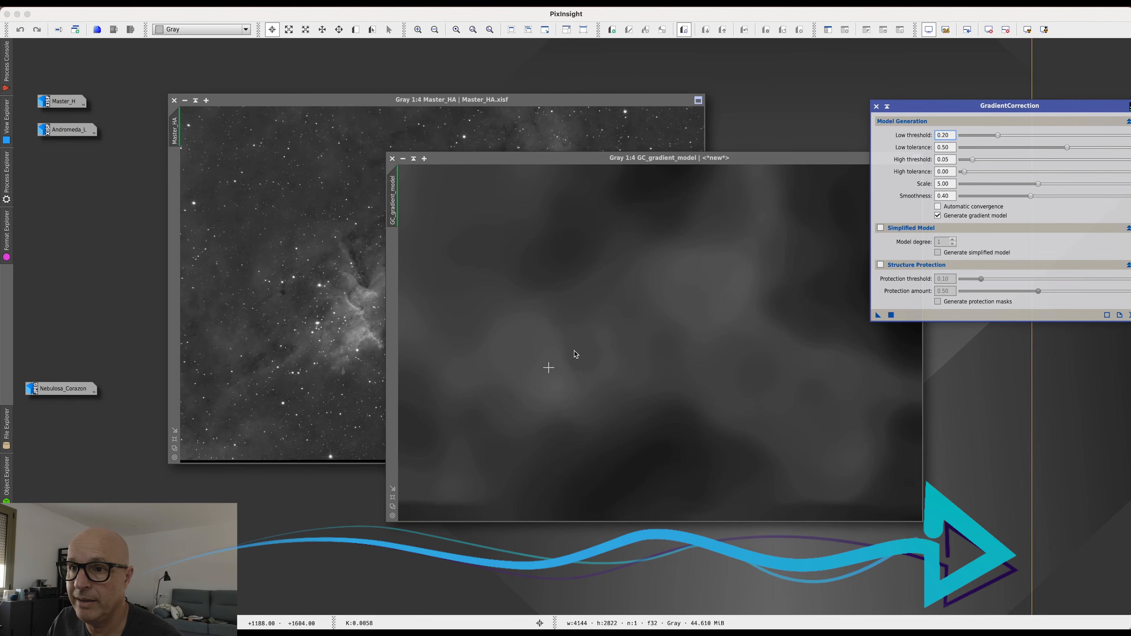
Compare the gradient model with Master_HA by moving the model window on and off the image, and put the model away
left_click(674, 161)
left_click_drag(674, 170, 801, 184)
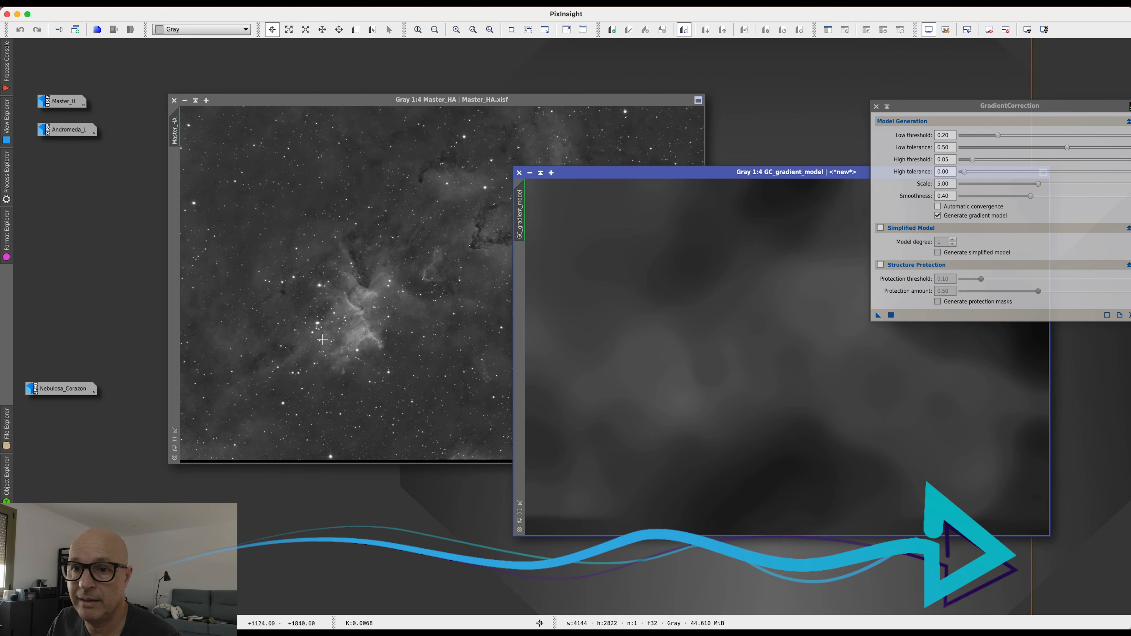
left_click_drag(668, 180, 361, 170)
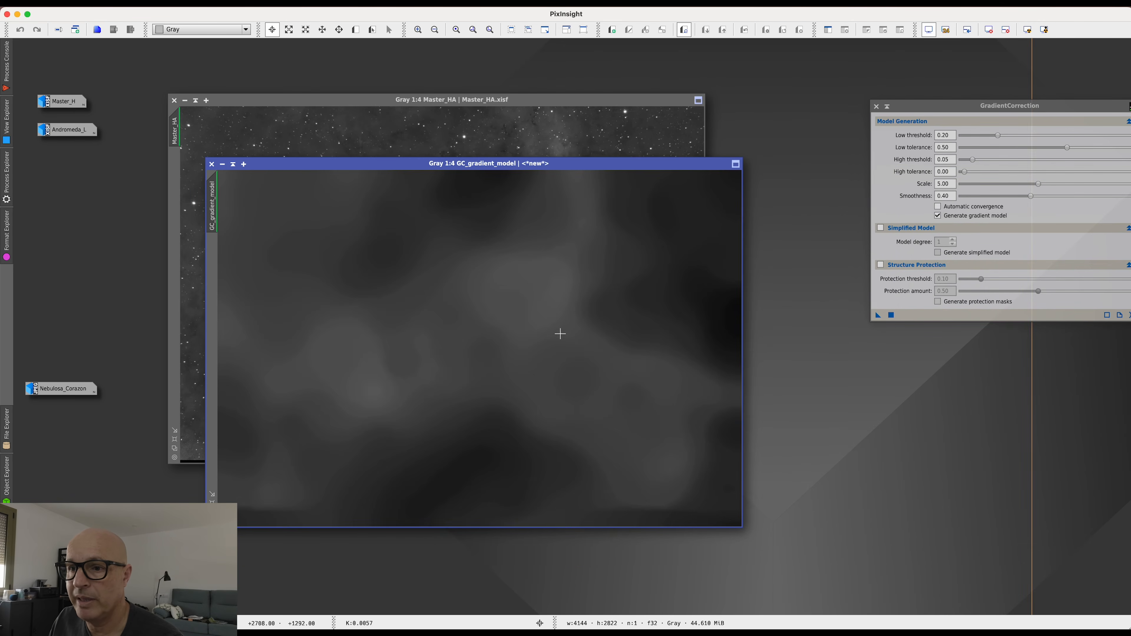
left_click_drag(570, 164, 644, 348)
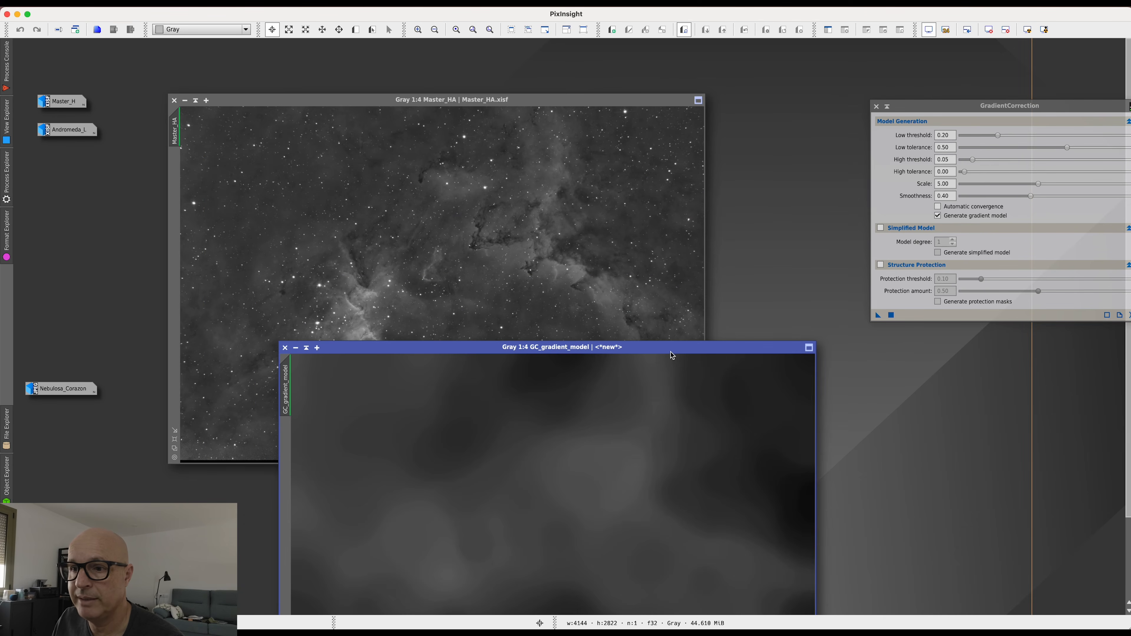
left_click_drag(633, 346, 556, 67)
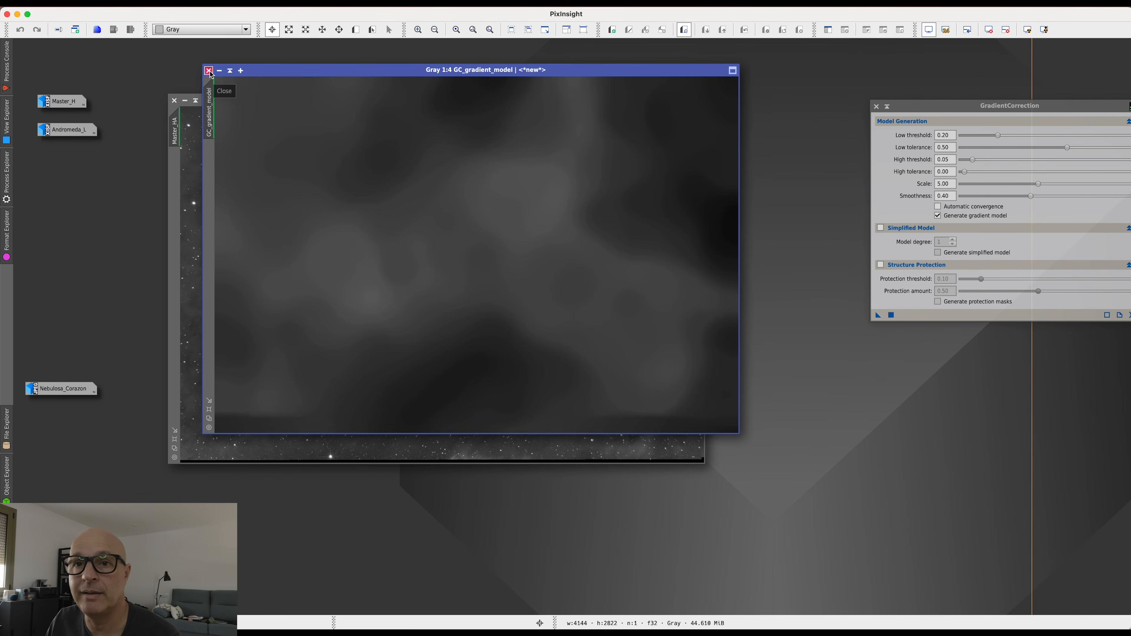
left_click(220, 71)
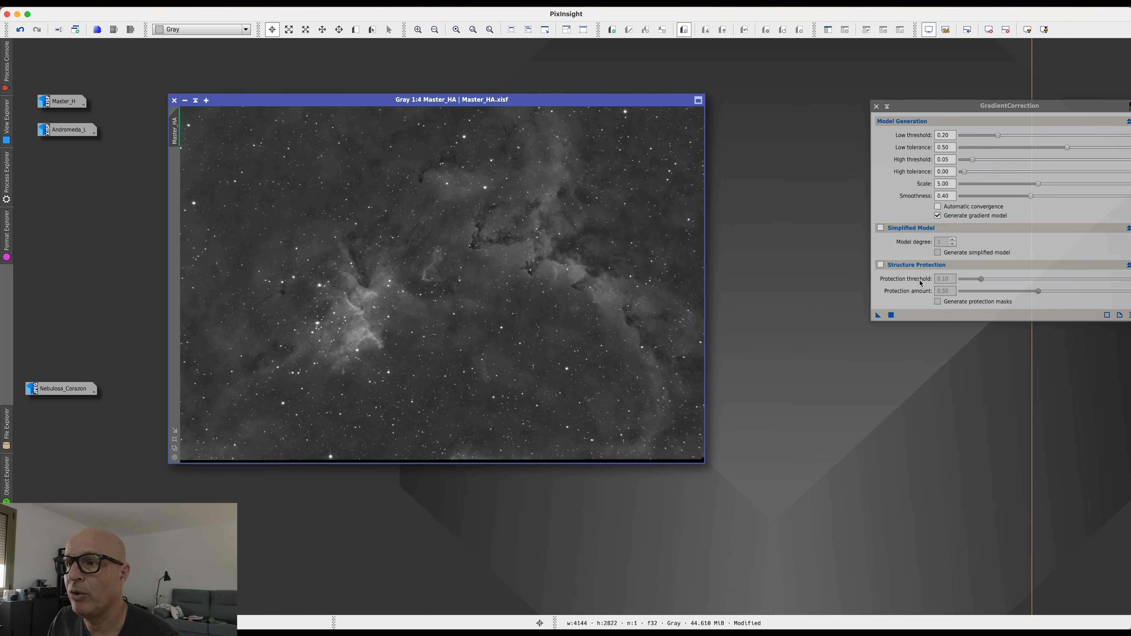
Turn on Structure Protection in GradientCorrection and apply the process to Master_HA
left_click_drag(968, 110, 922, 104)
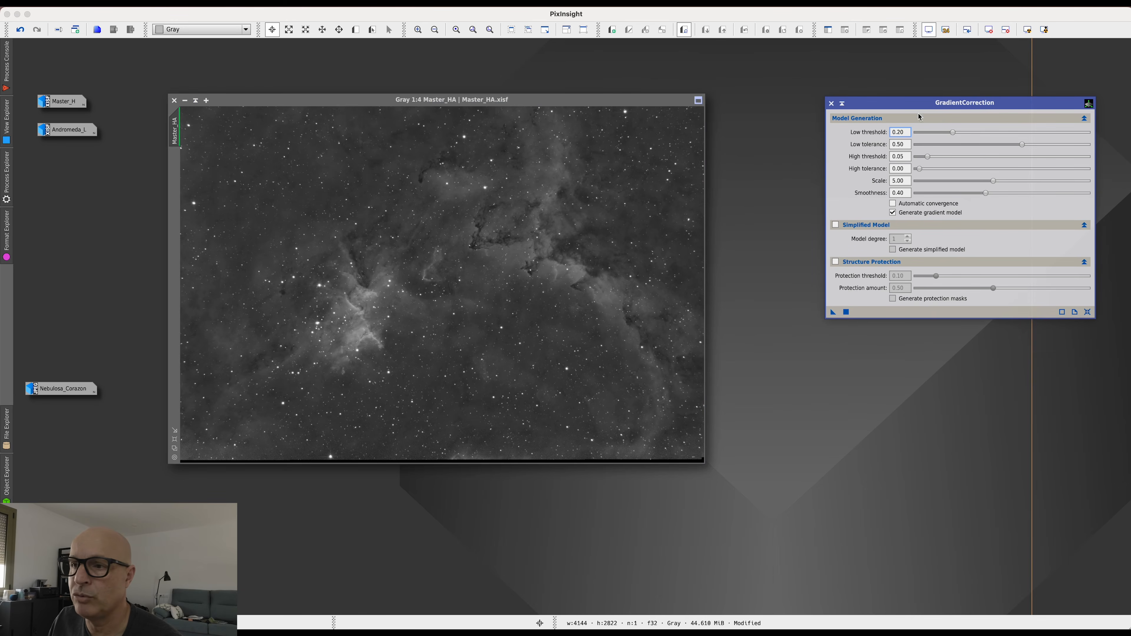
left_click(836, 263)
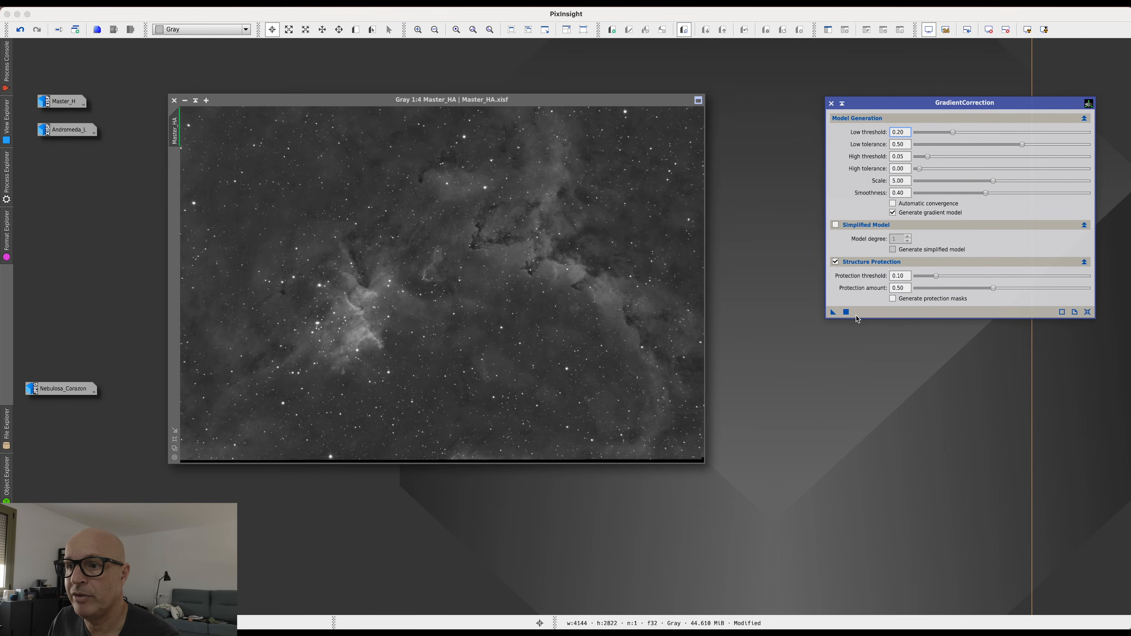
left_click(846, 312)
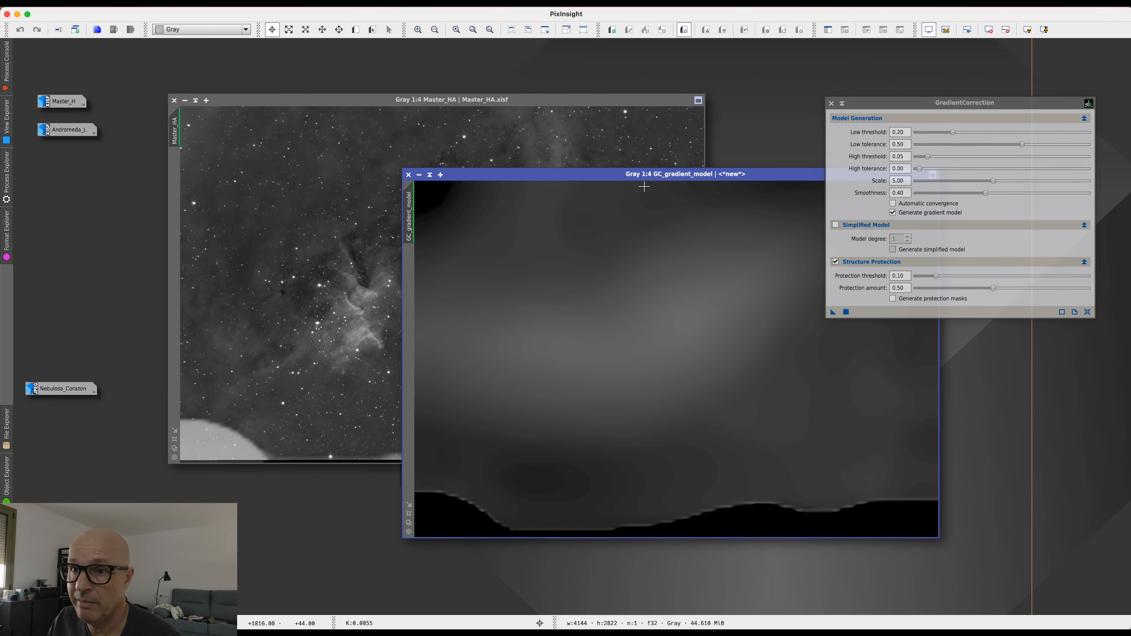
Close the gradient model and undo both gradient corrections on Master_HA
left_click(409, 174)
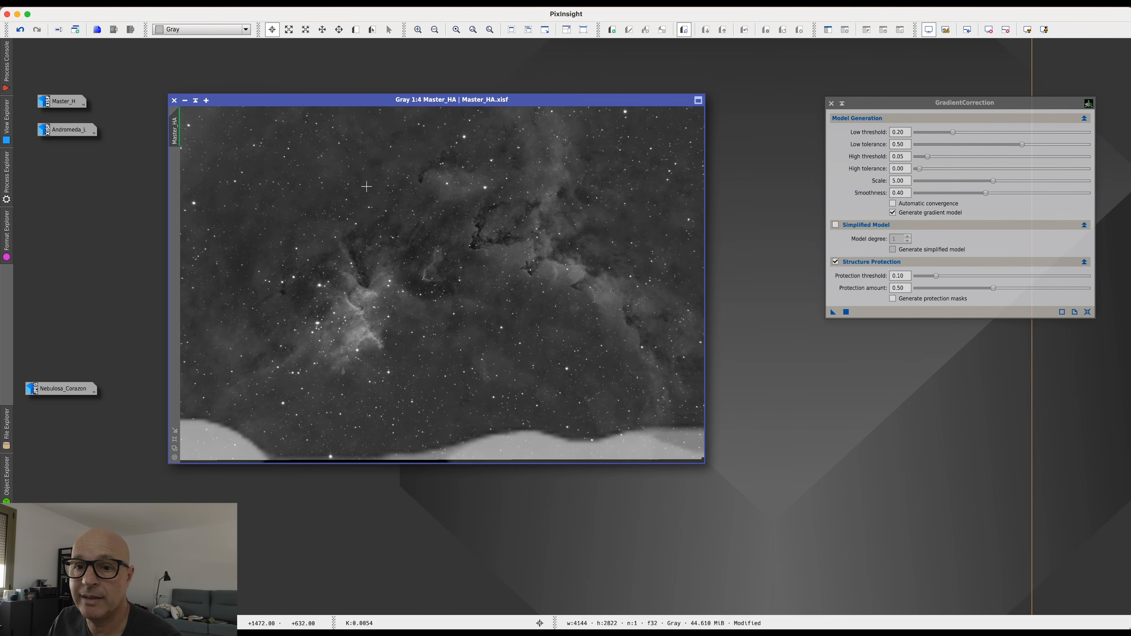
left_click(22, 31)
left_click(21, 30)
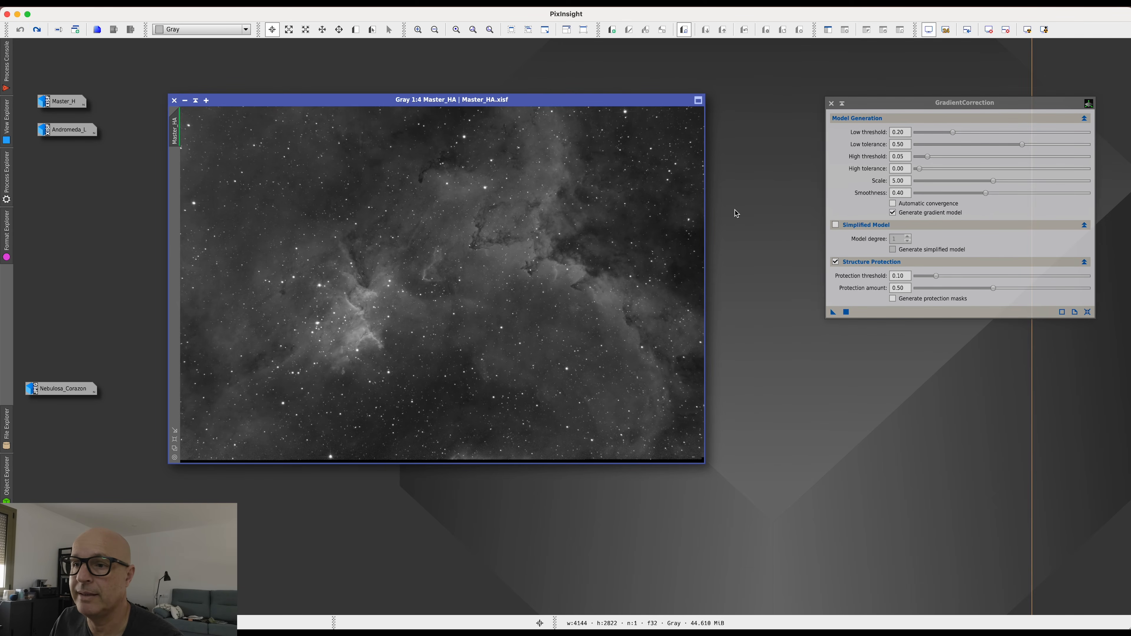
Try GradientCorrection with Structure Protection on the uncorrected Master_HA, inspect and close its gradient model, and undo the correction
left_click(846, 312)
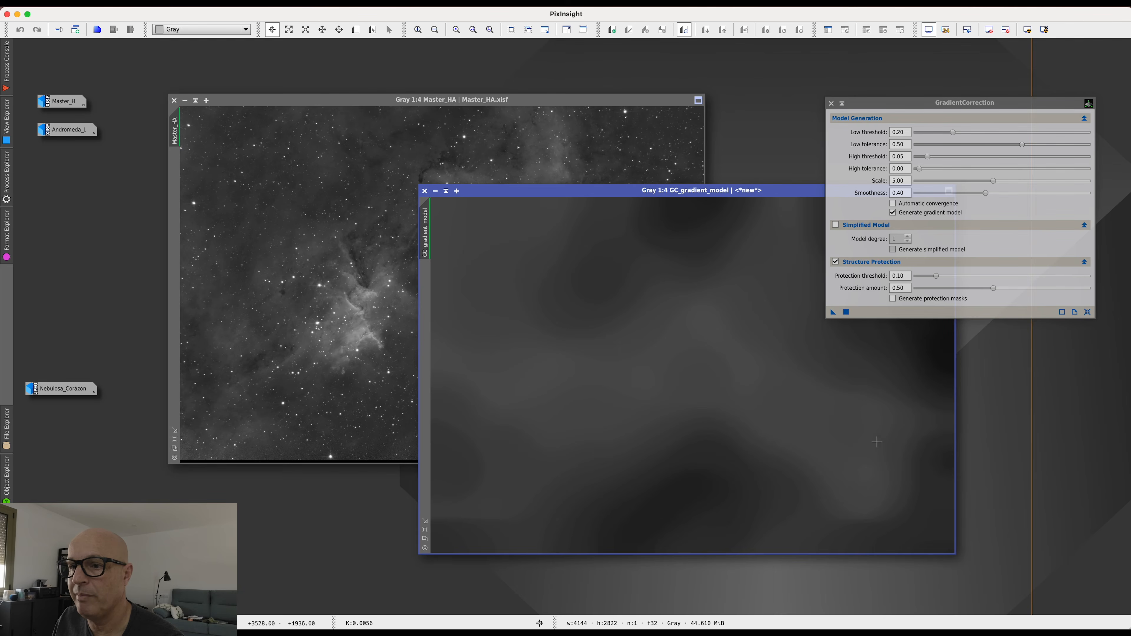
left_click_drag(614, 191, 471, 193)
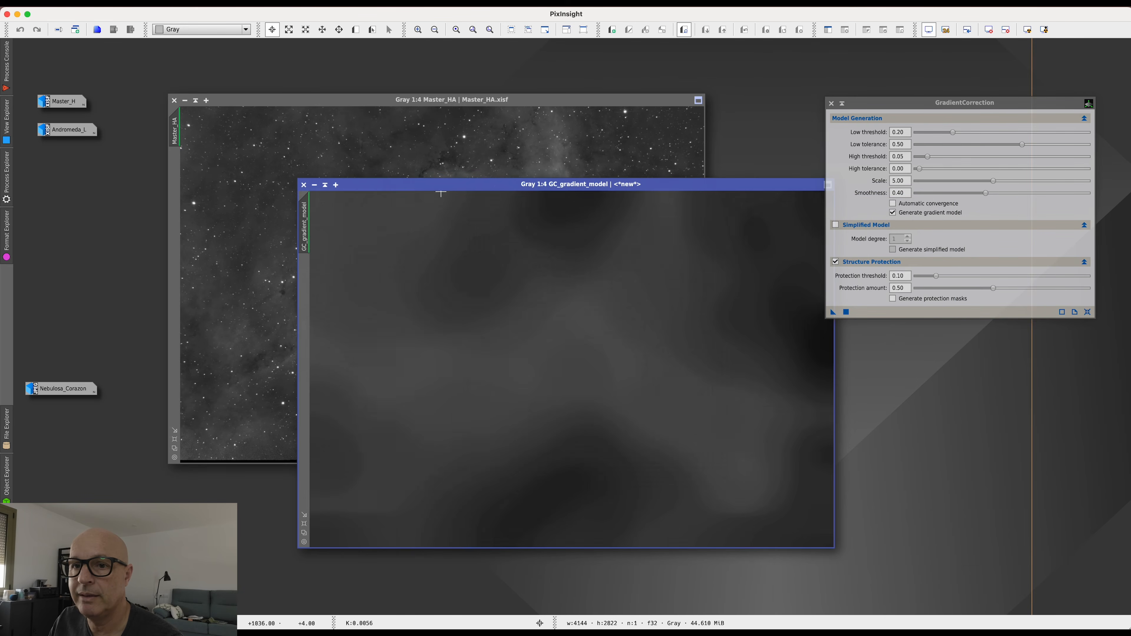
left_click(303, 184)
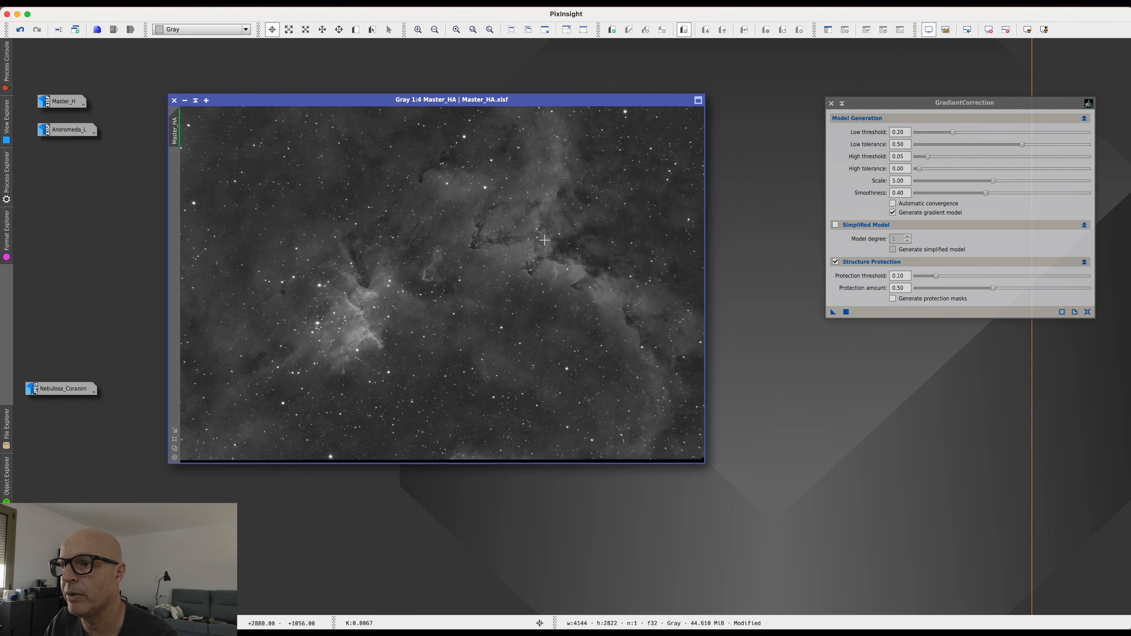
left_click(20, 30)
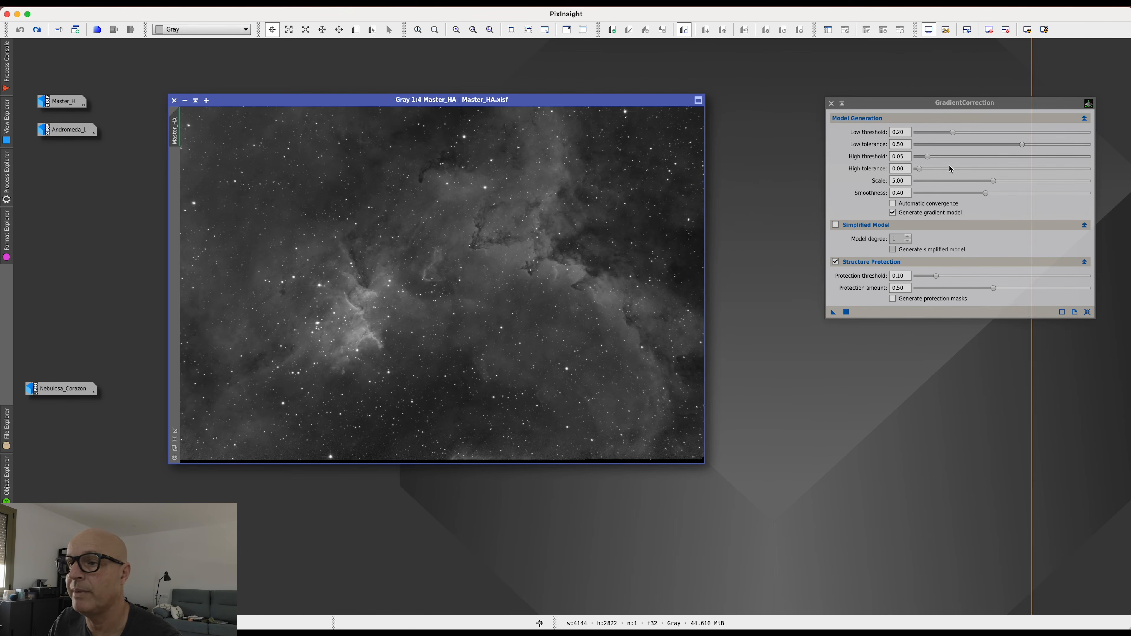
Set Low threshold to 0.33, turn on Automatic convergence, and apply GradientCorrection to Master_HA
left_click_drag(954, 133, 961, 134)
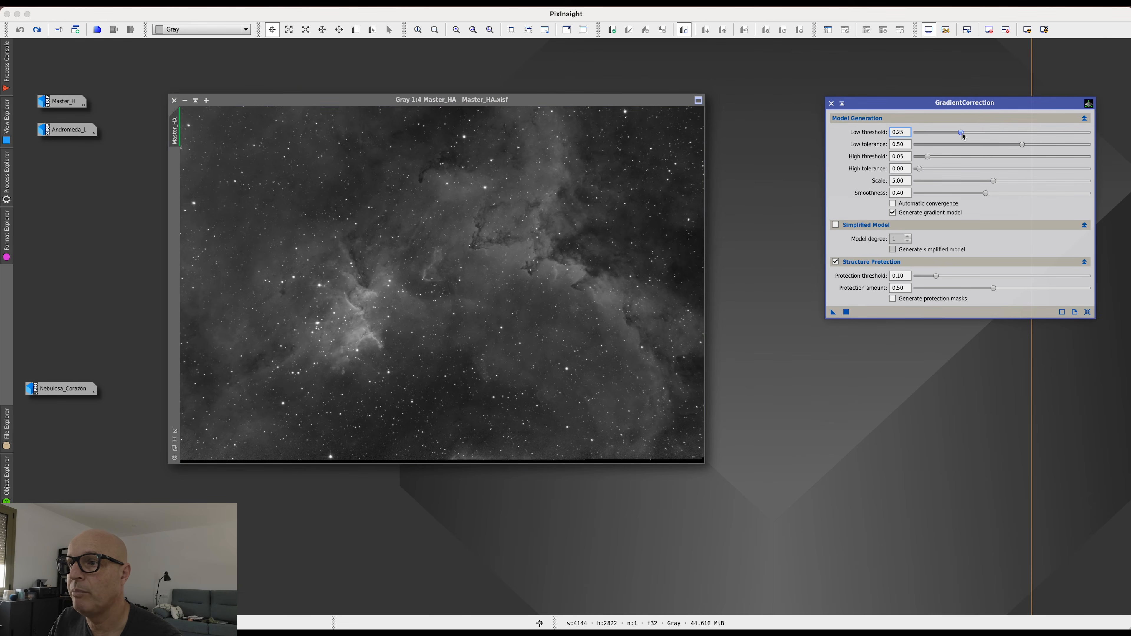
left_click(893, 204)
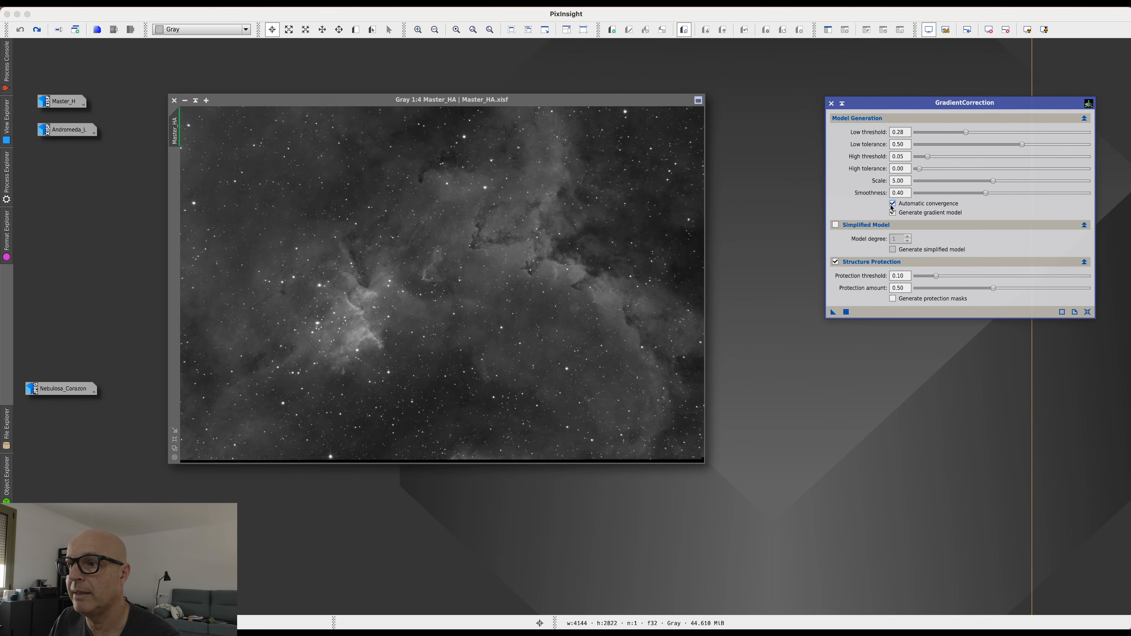
left_click_drag(966, 133, 969, 133)
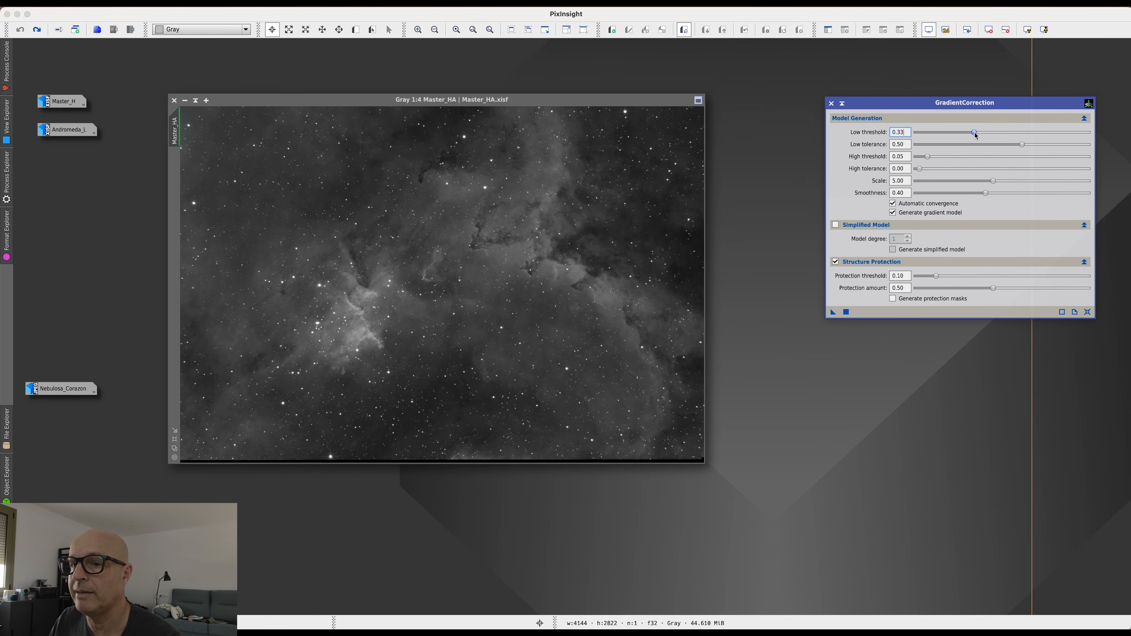
left_click(846, 313)
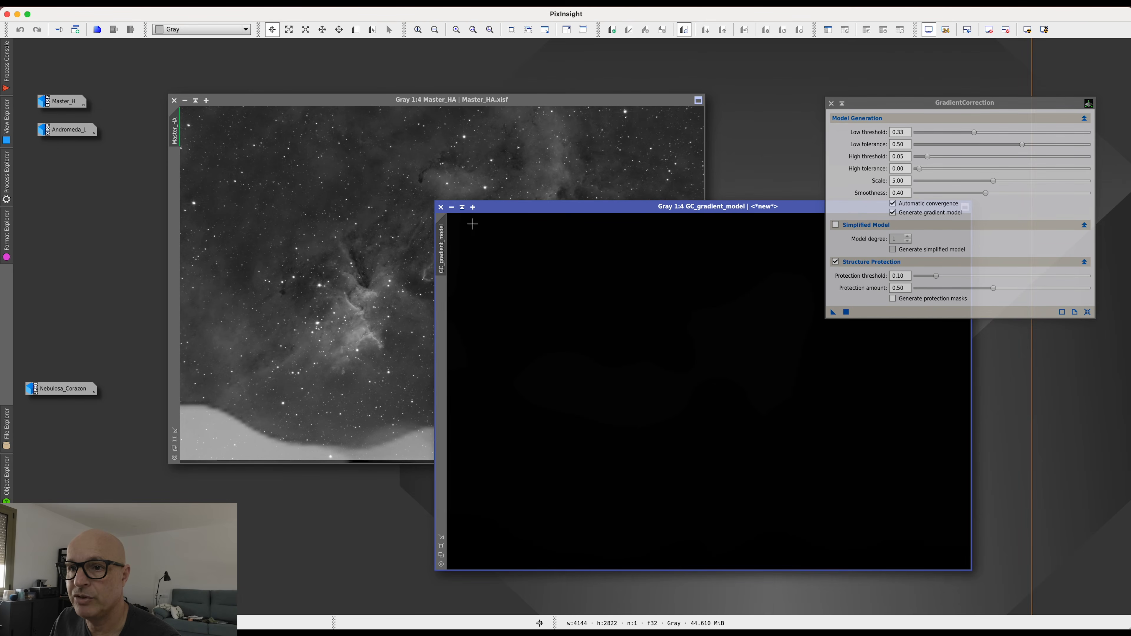
Undo the correction, reapply GradientCorrection to Master_HA with the same settings, and auto-stretch the new gradient model
left_click(441, 207)
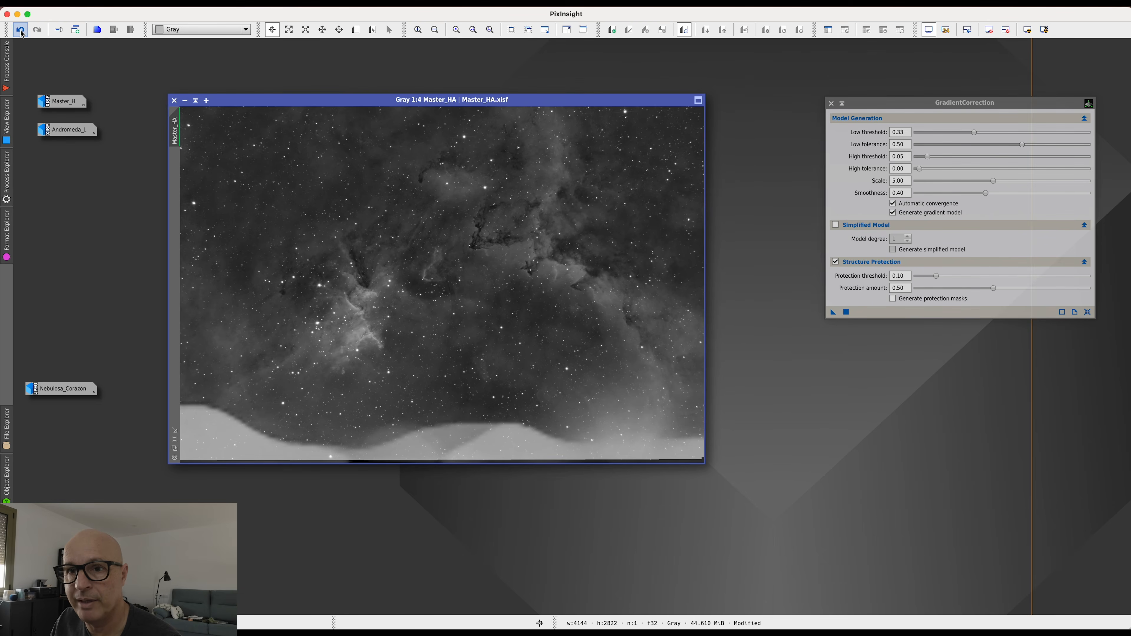
left_click(20, 31)
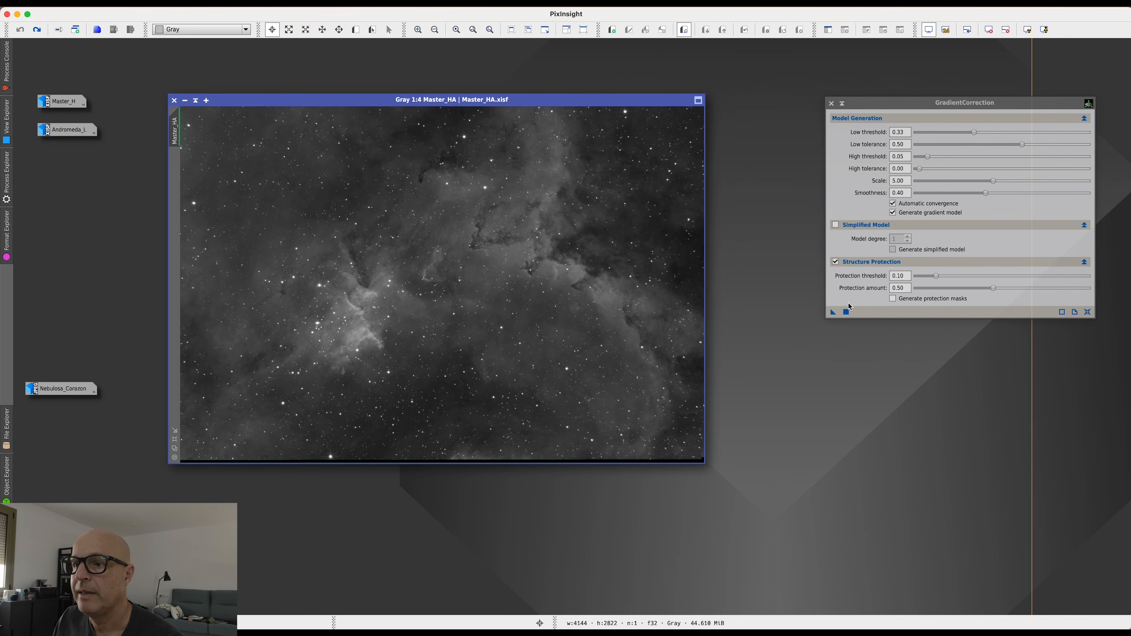
left_click(847, 312)
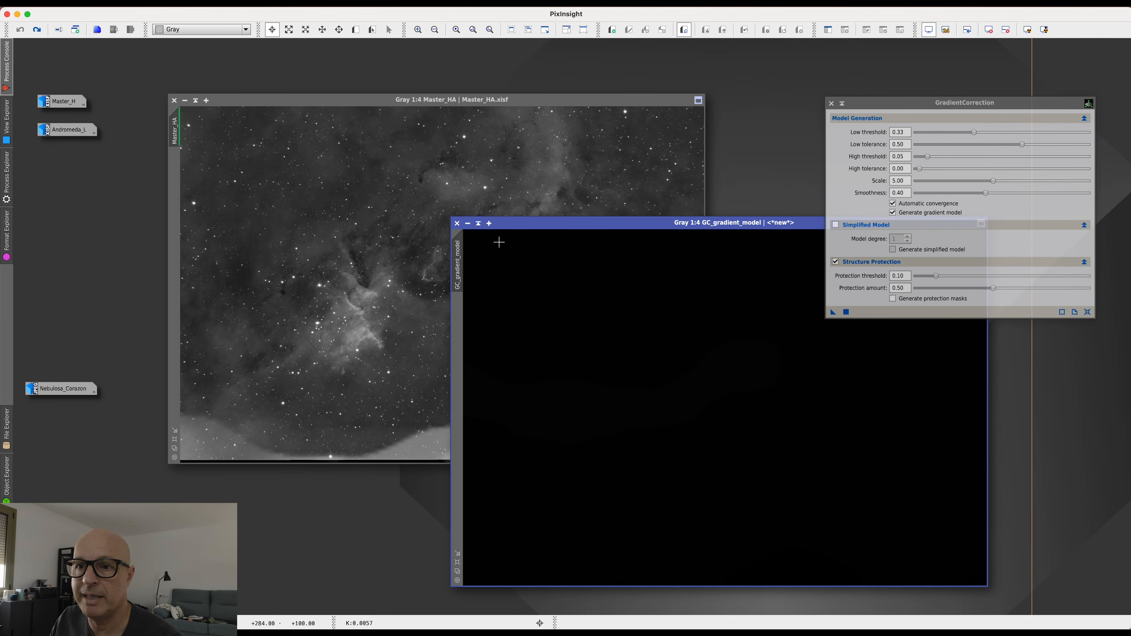
left_click_drag(533, 223, 356, 181)
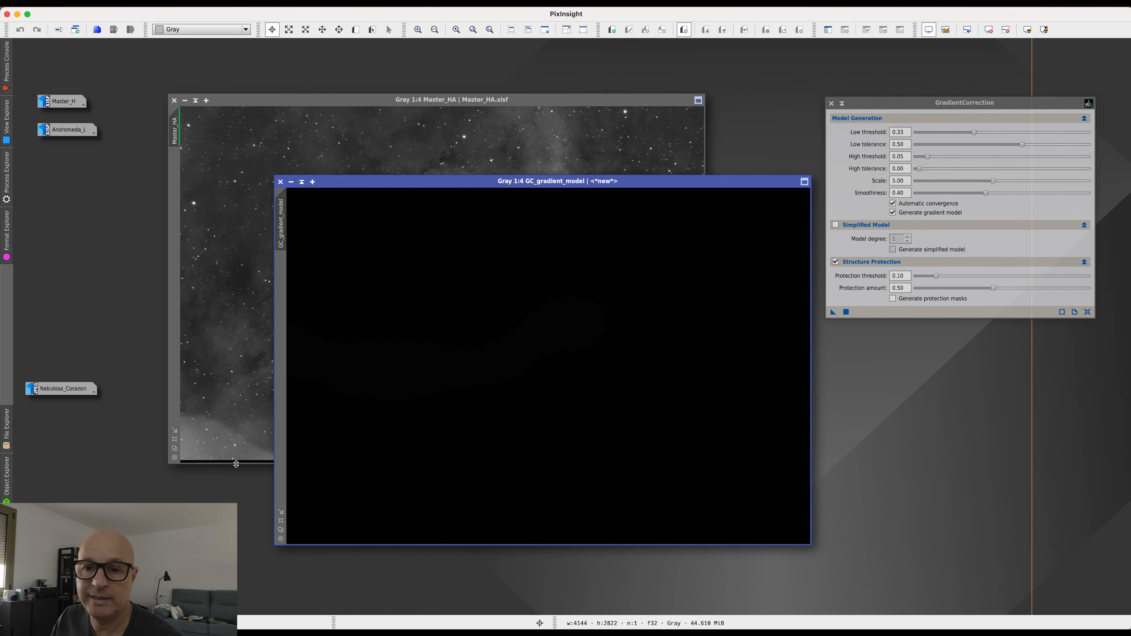
key("super+a")
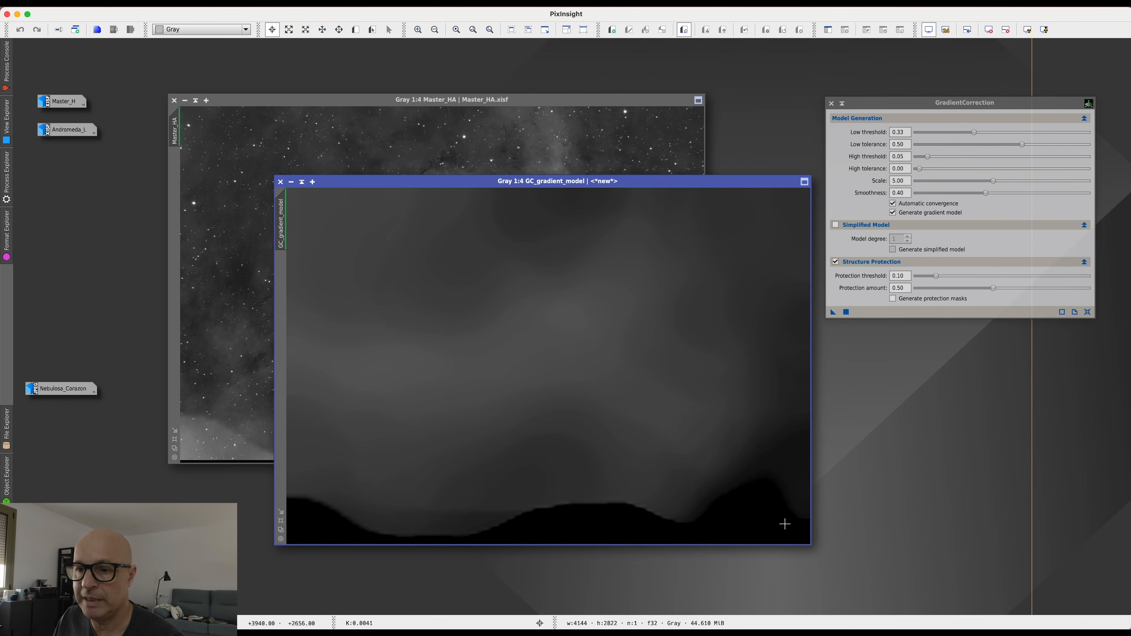
Compare the gradient model with the lower edge of Master_HA, close the model, and undo the correction
left_click_drag(386, 181, 728, 271)
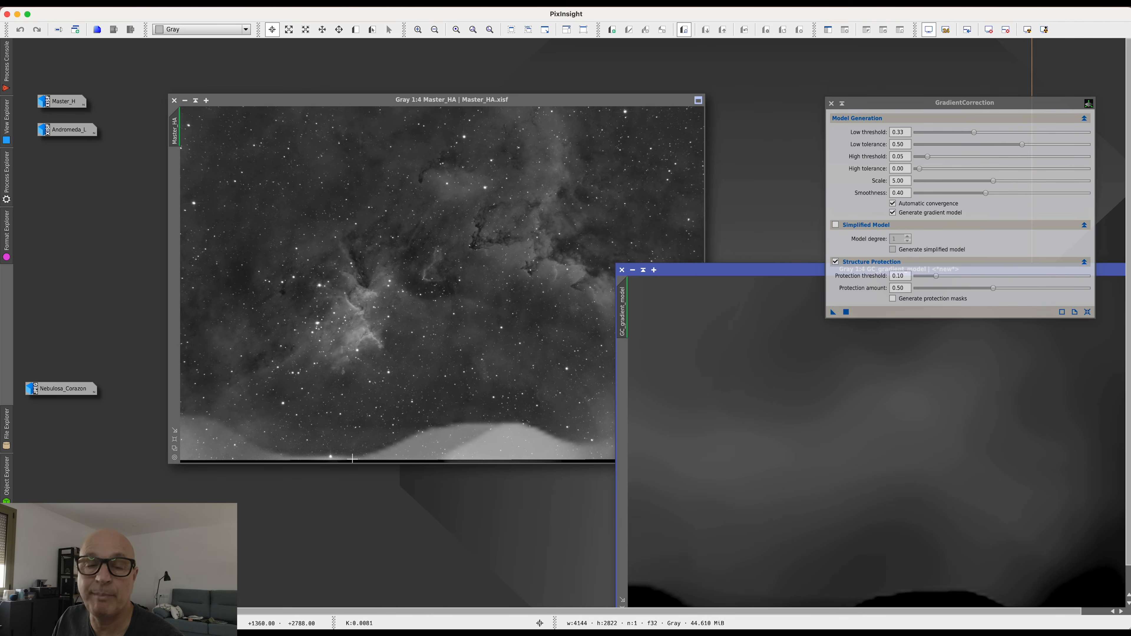
left_click_drag(747, 274, 362, 154)
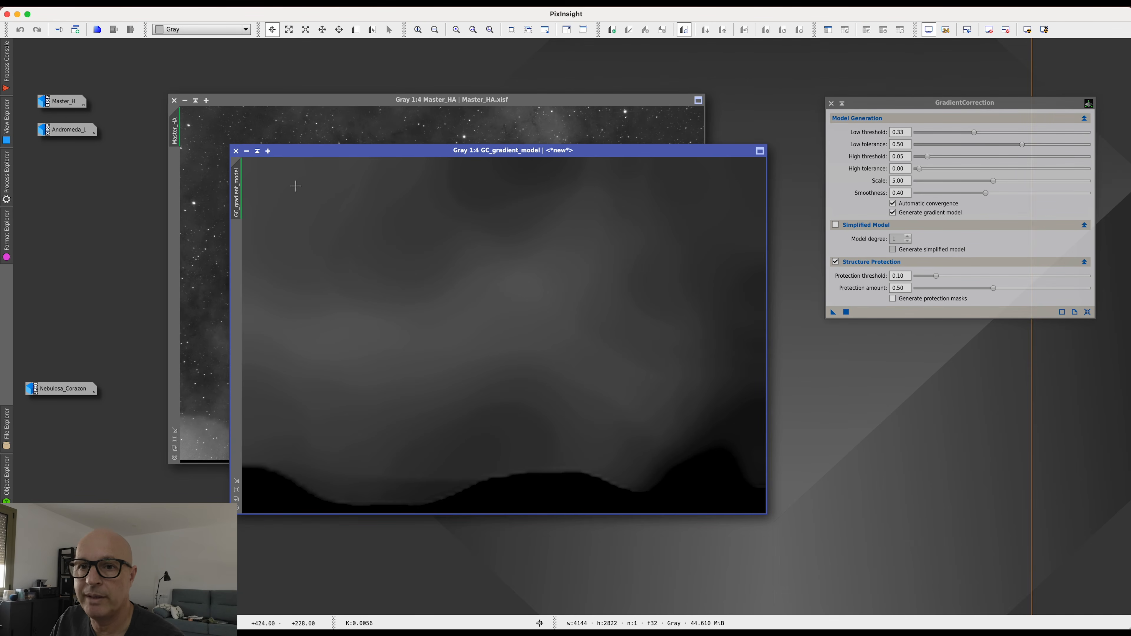
left_click(236, 150)
left_click(20, 30)
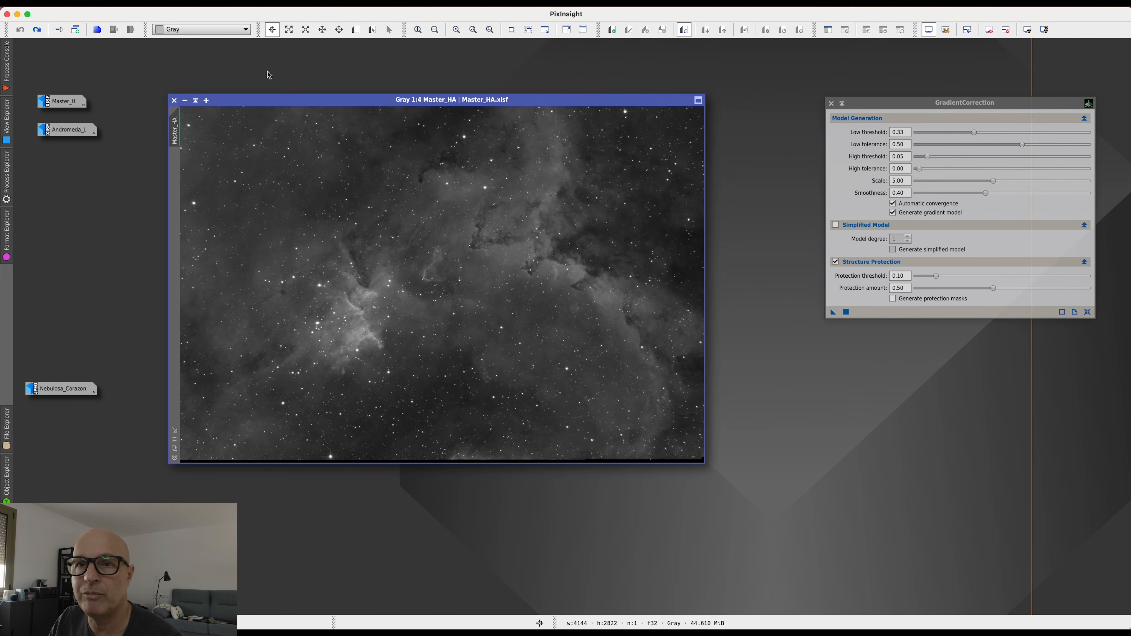
Start DynamicCrop on Master_HA and reset its crop frame to the full image without rotation
left_click(247, 7)
mouse_move(280, 15)
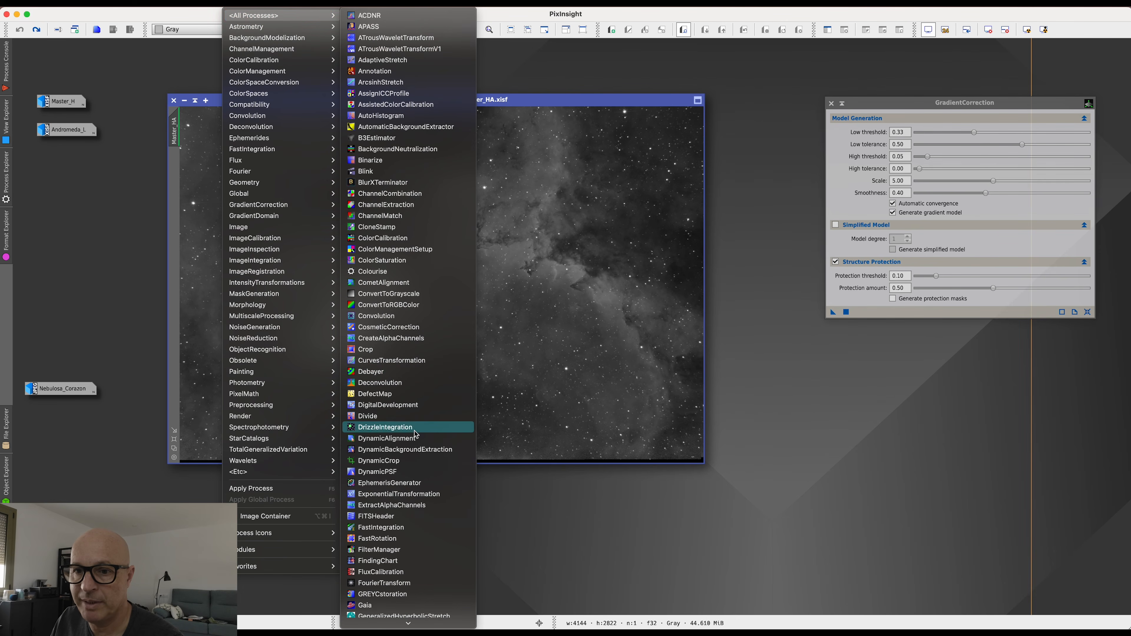
left_click(397, 461)
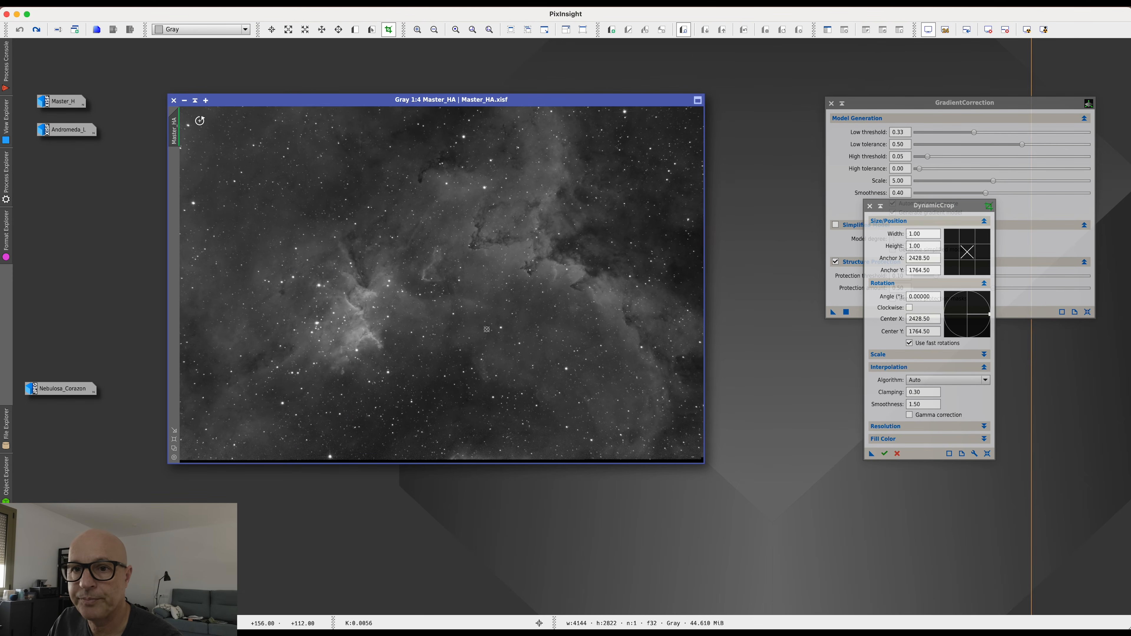
left_click_drag(197, 120, 394, 249)
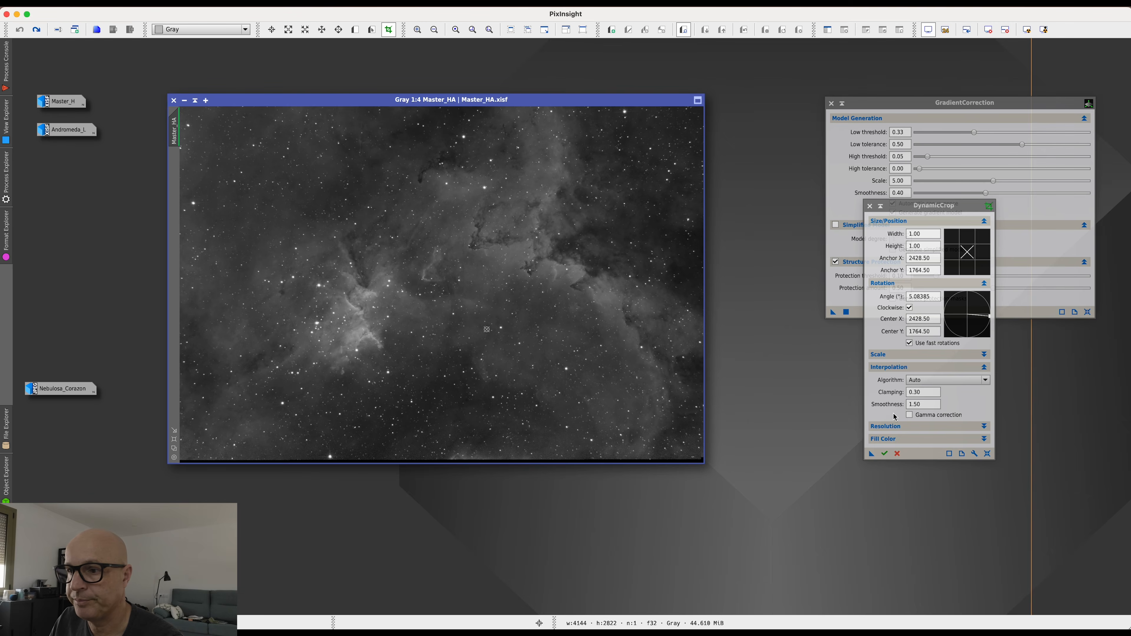
left_click(975, 454)
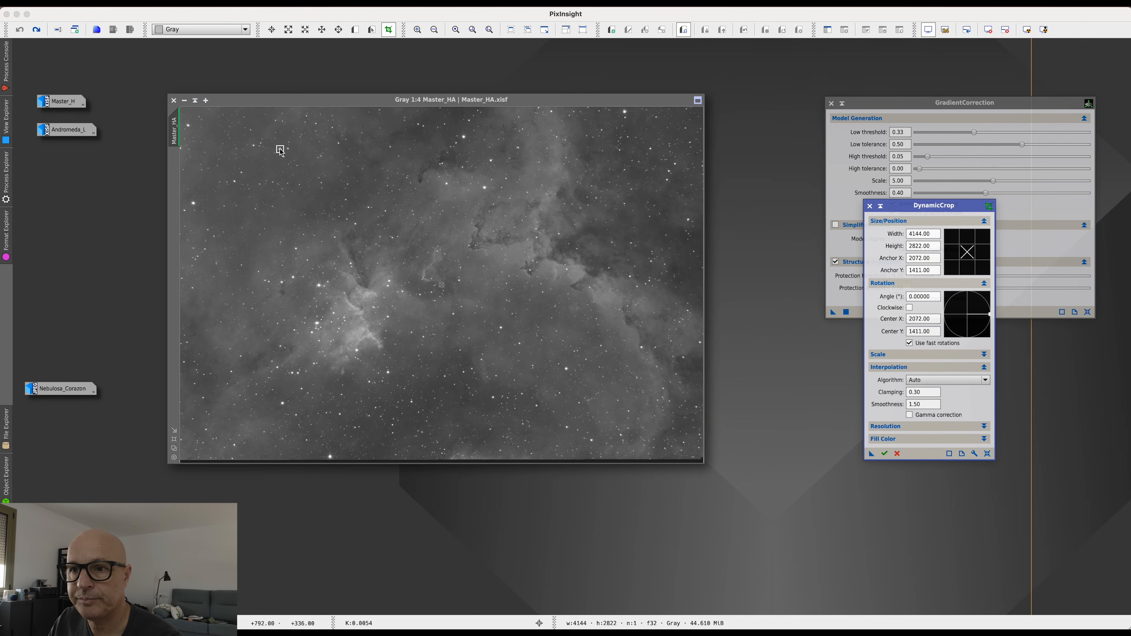
Trim the borders of Master_HA, including the dark strip along its lower edge, cropping it to 4046 × 2688 pixels
mouse_move(191, 118)
left_mouse_down()
mouse_move(298, 194)
mouse_move(187, 118)
left_mouse_up()
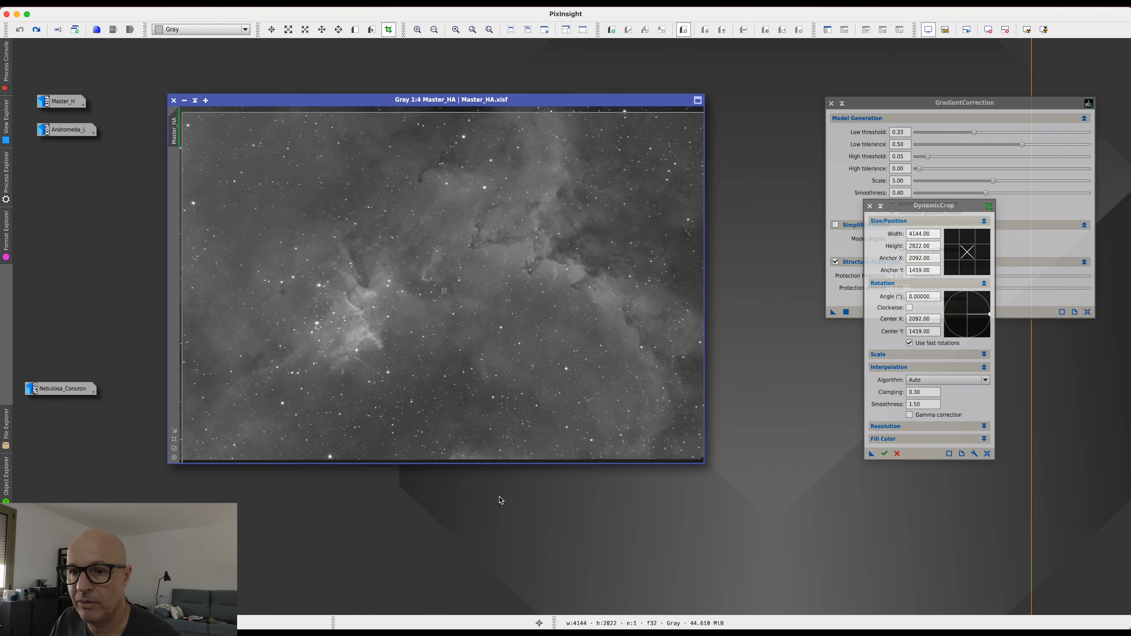
left_click_drag(453, 459, 453, 439)
left_click_drag(702, 318, 690, 318)
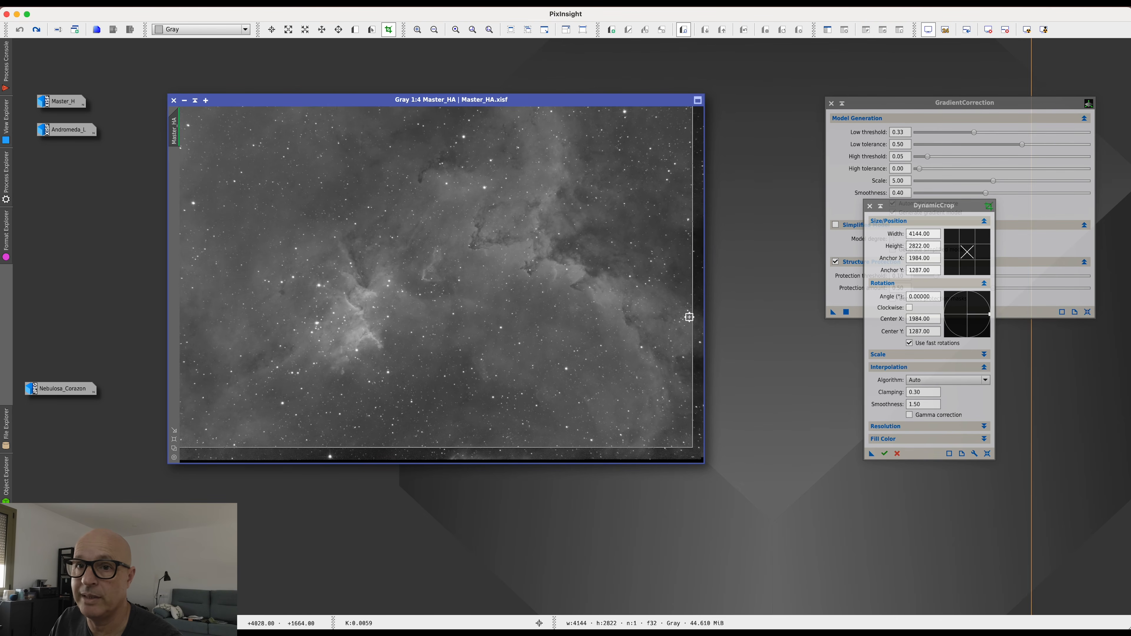
left_click_drag(441, 108, 440, 117)
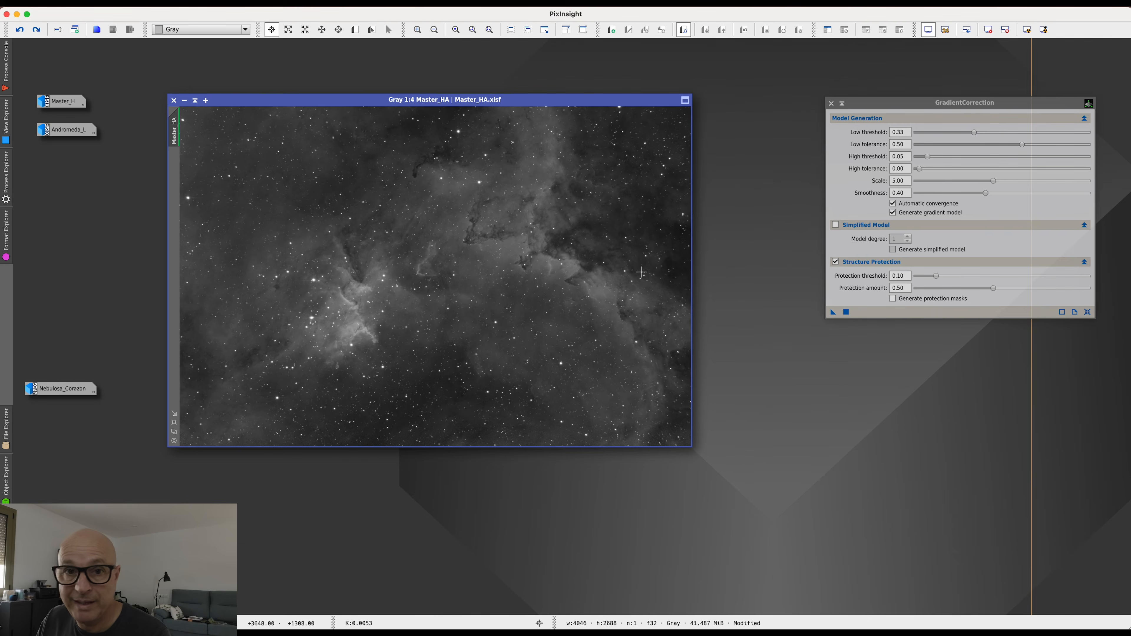
Apply GradientCorrection to the cropped Master_HA, auto-stretch the gradient model, and place it beside the process dialog
left_click(846, 313)
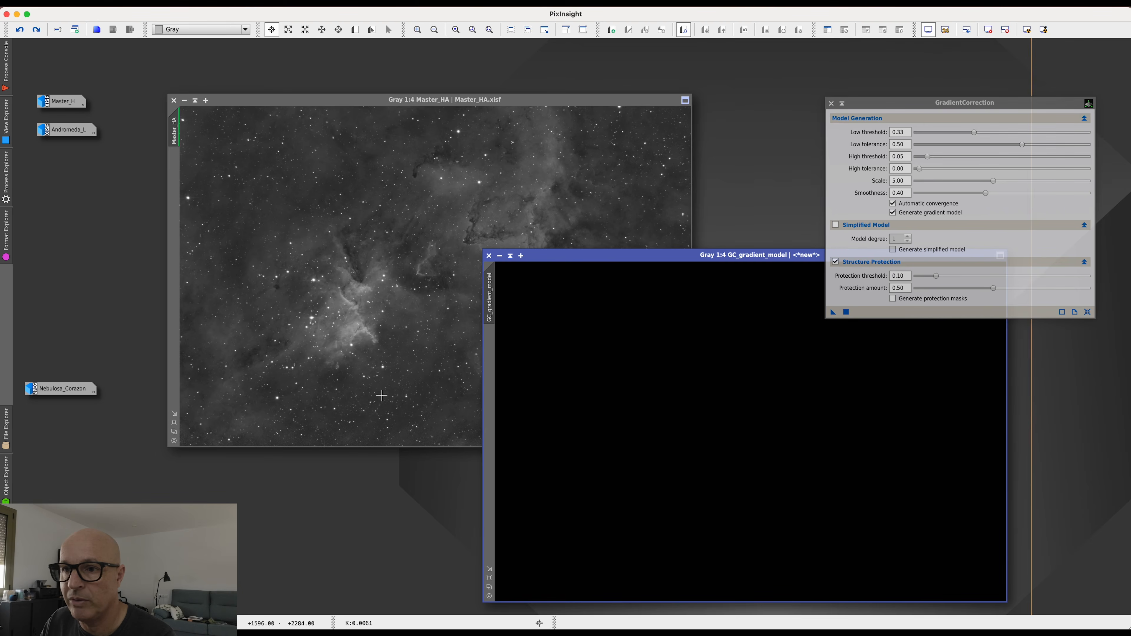
left_click_drag(628, 257, 470, 180)
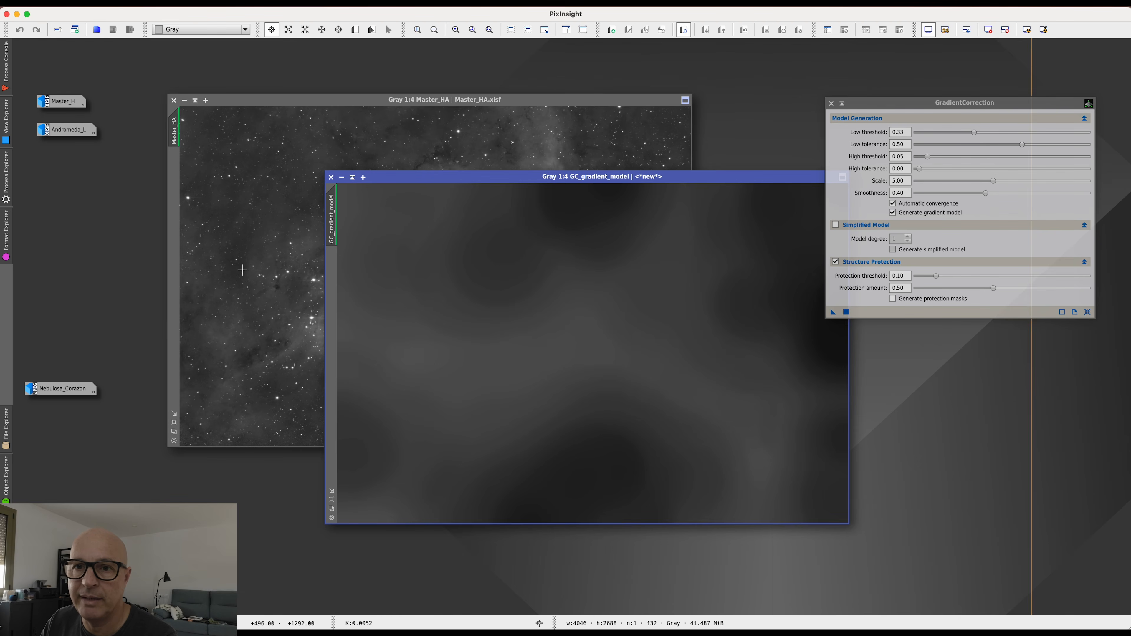
Compare the corrected Master_HA with its gradient model, moving the model window over the image and bringing Master_HA back to the front
left_click(236, 303)
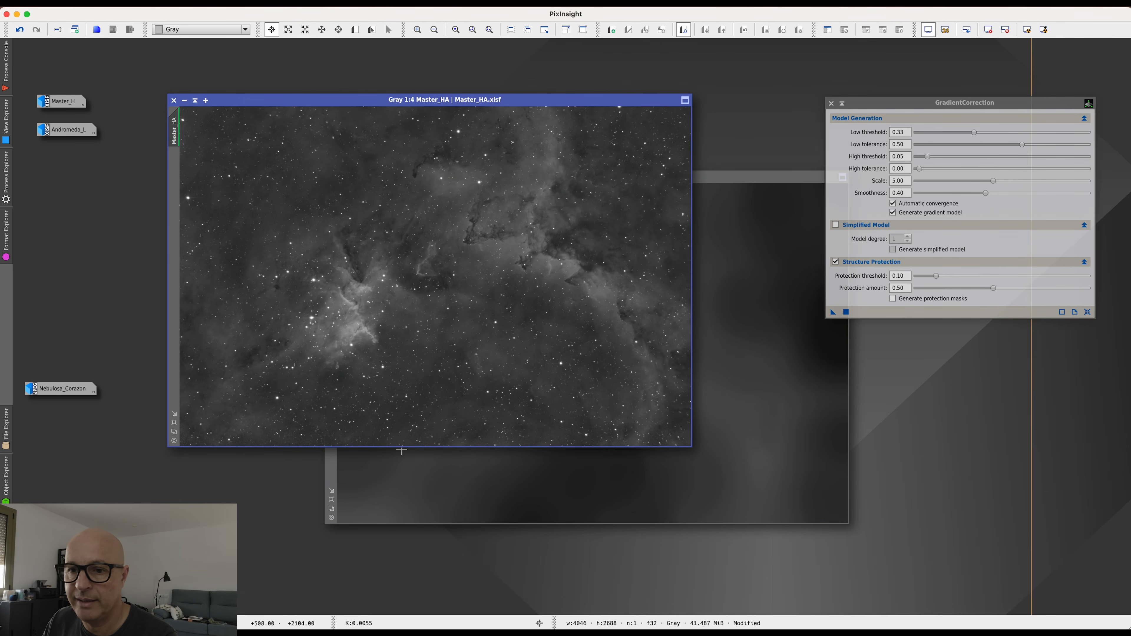
left_click(713, 178)
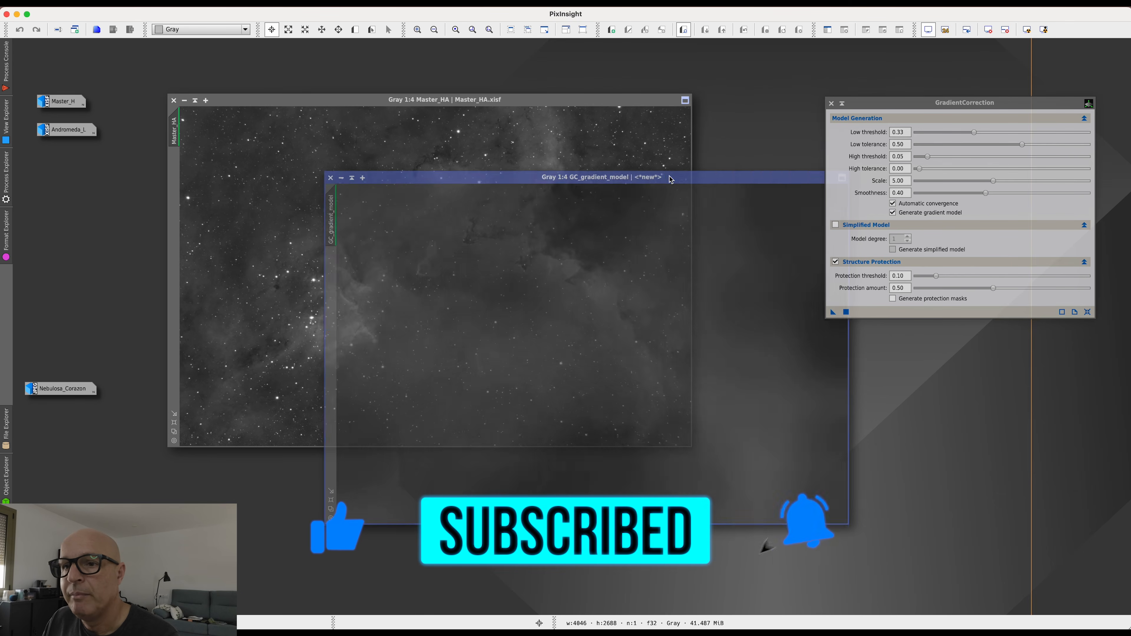
left_click_drag(673, 177, 554, 171)
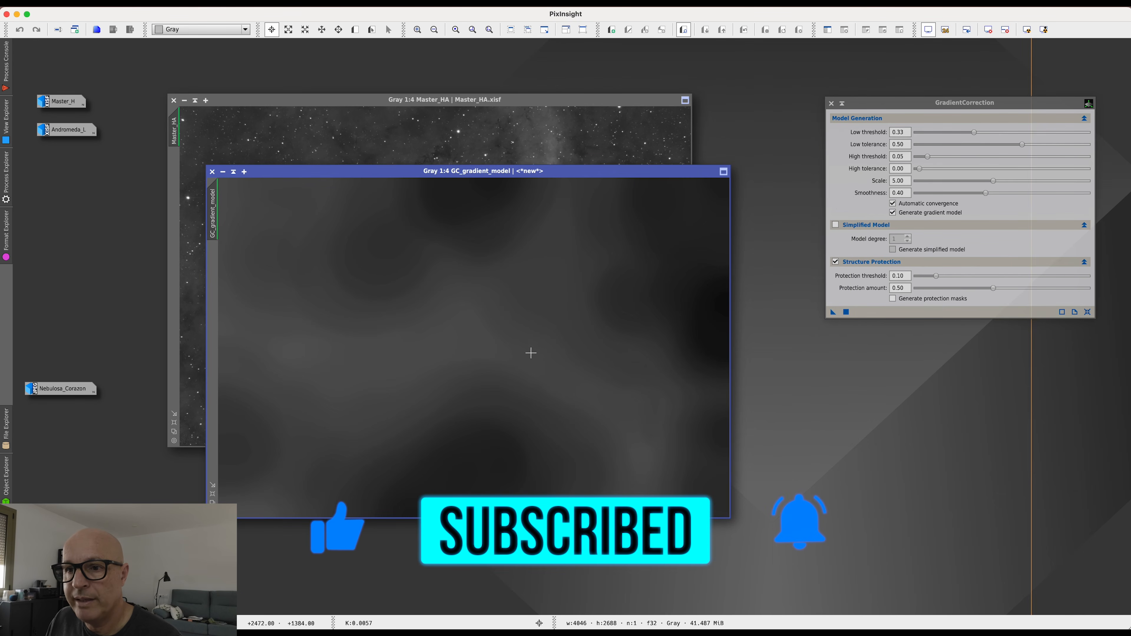
left_click(354, 150)
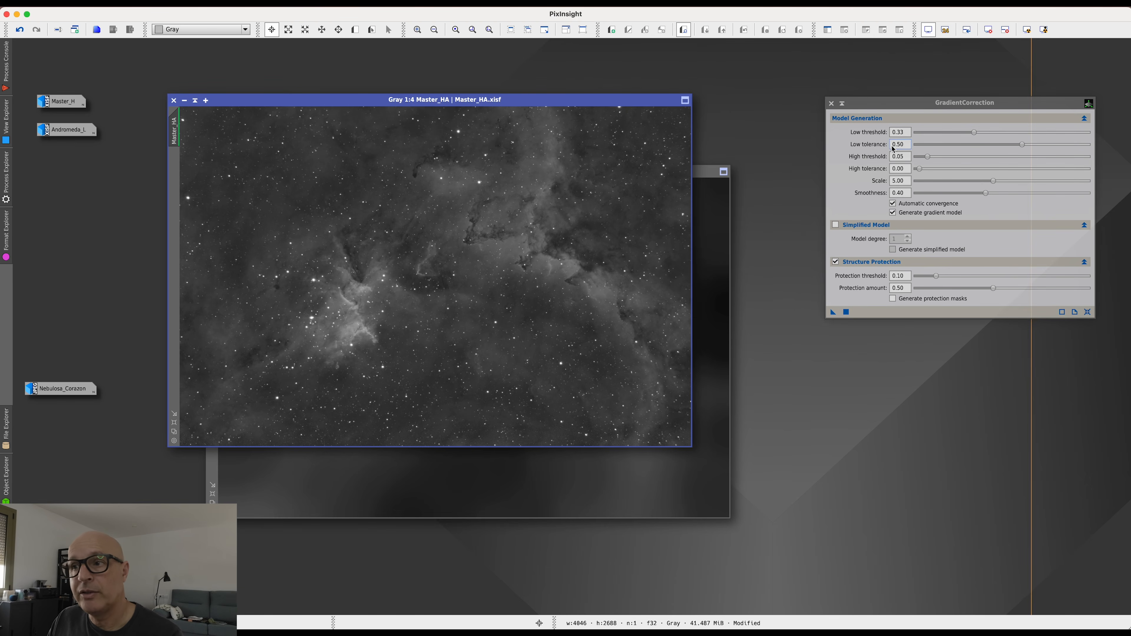
Review the GradientCorrection parameters, reading the Low threshold and Automatic convergence descriptions, and align the Master_HA window with the gradient model behind it
mouse_move(874, 138)
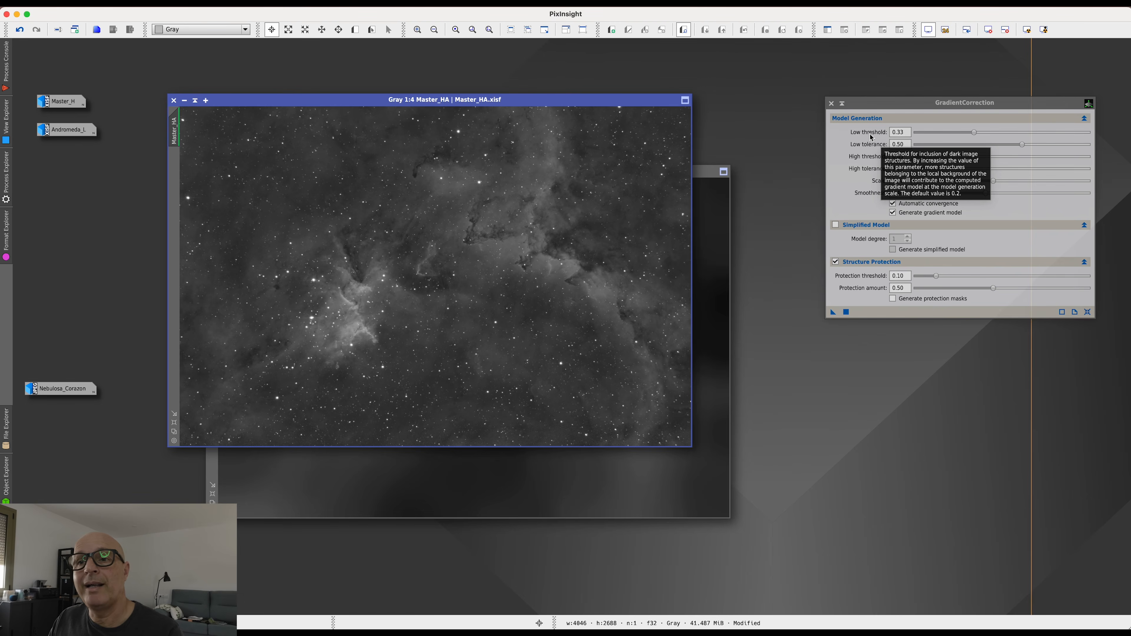
mouse_move(941, 161)
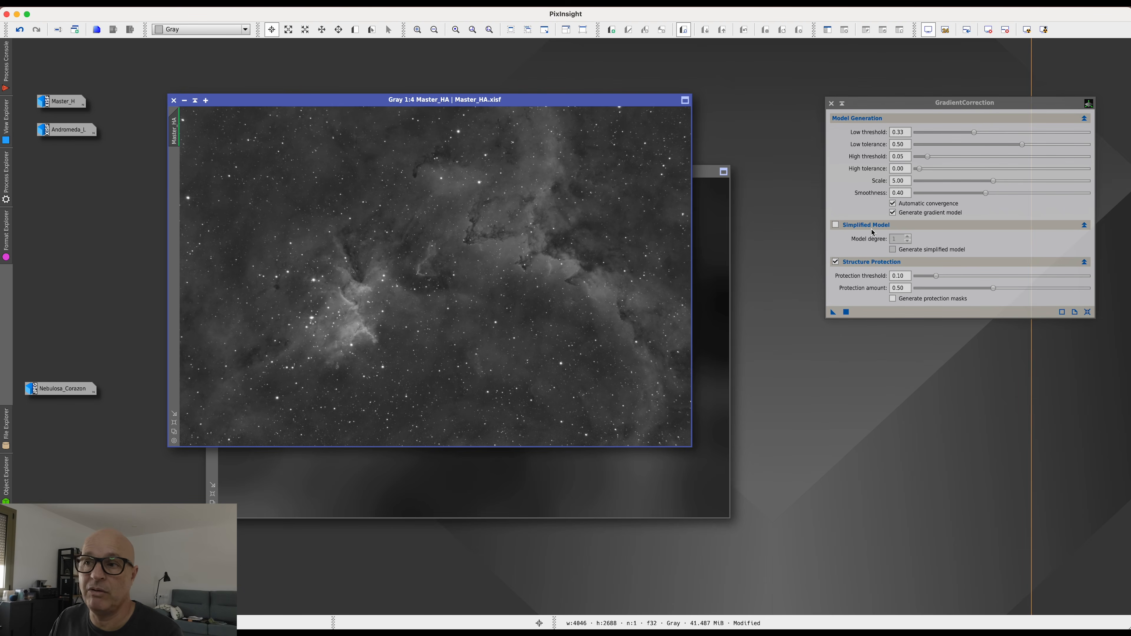
mouse_move(873, 233)
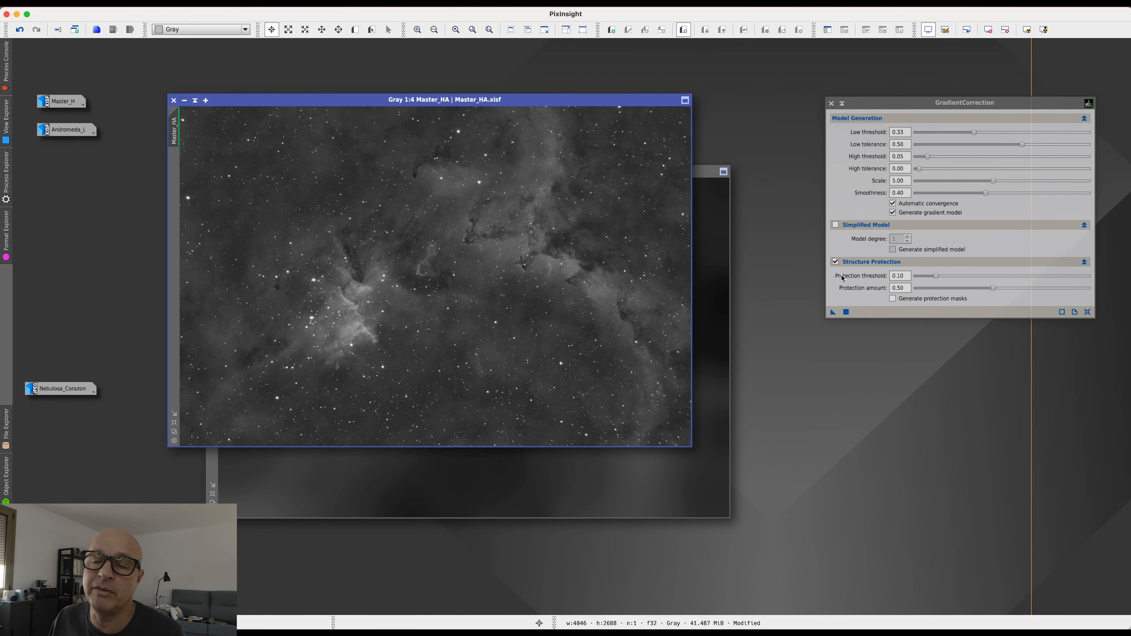
mouse_move(842, 278)
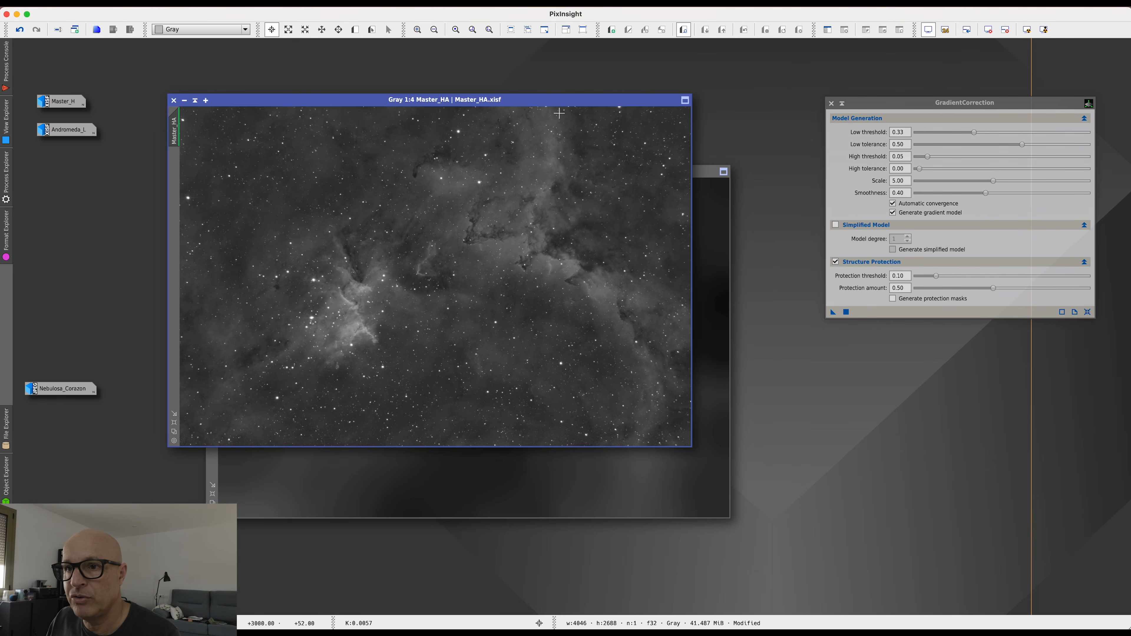
left_click_drag(587, 97, 624, 80)
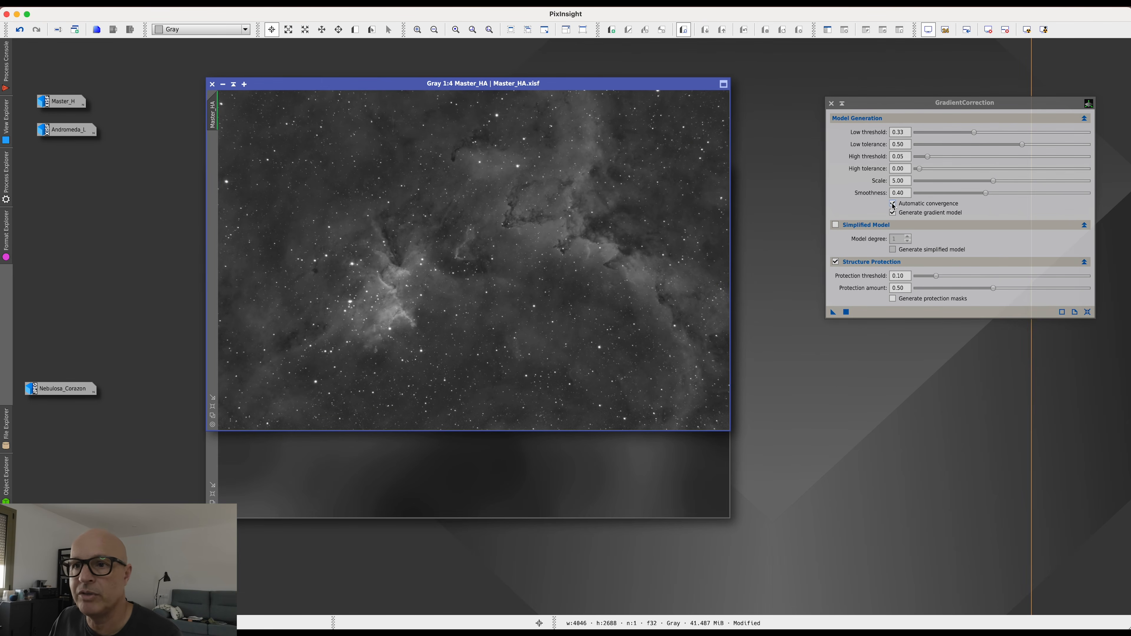
mouse_move(892, 206)
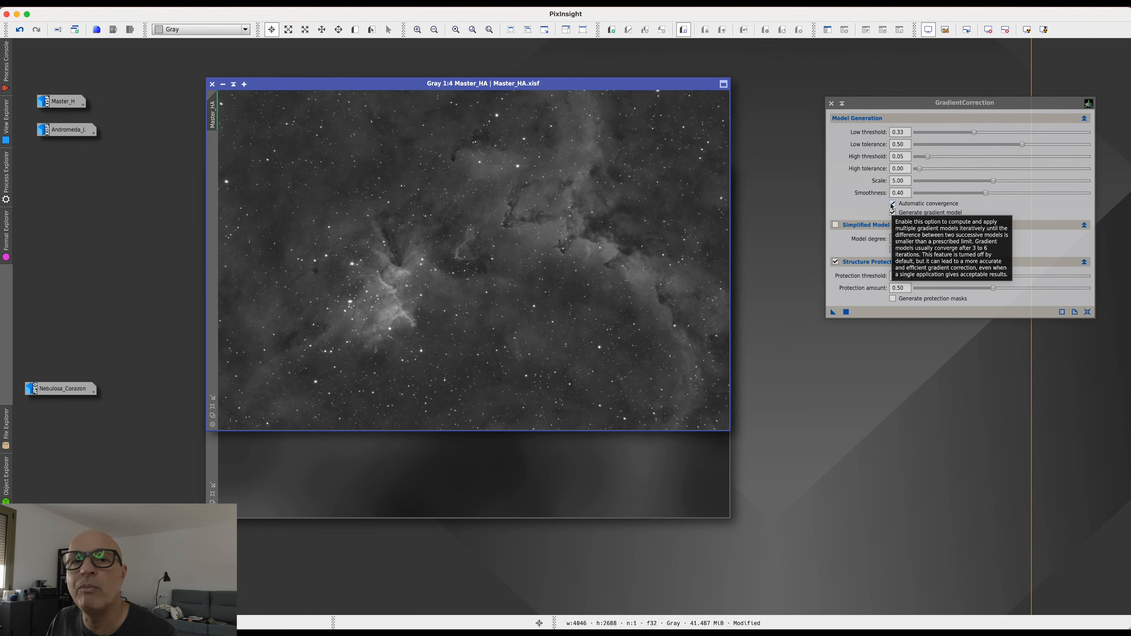